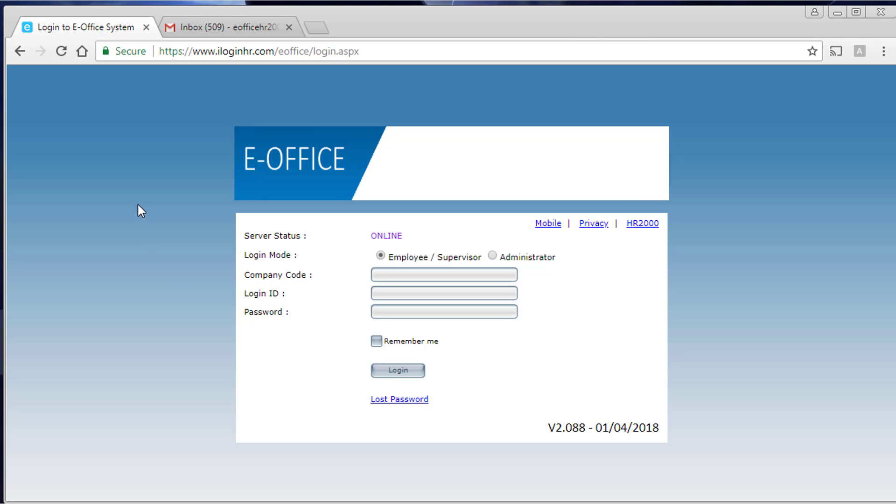
- In Gmail, open the 'Login Password : Create your new password.' email with company code DEMO_TRAINING
click(202, 33)
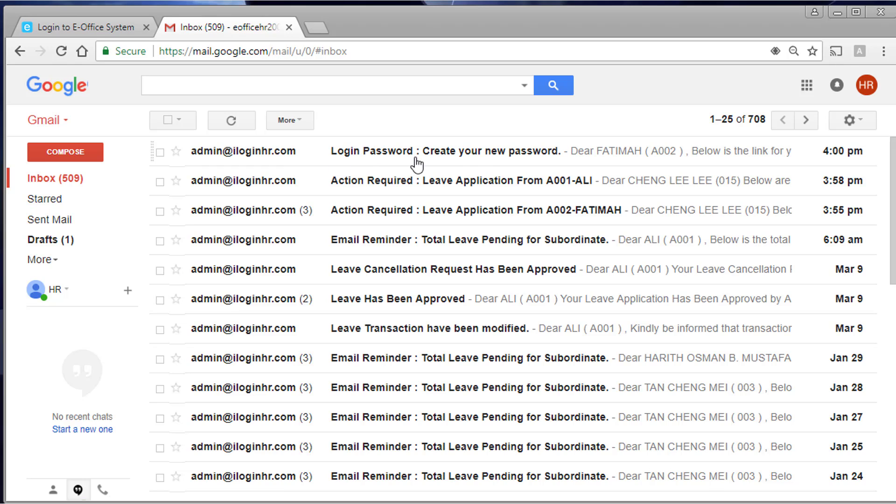
click(545, 155)
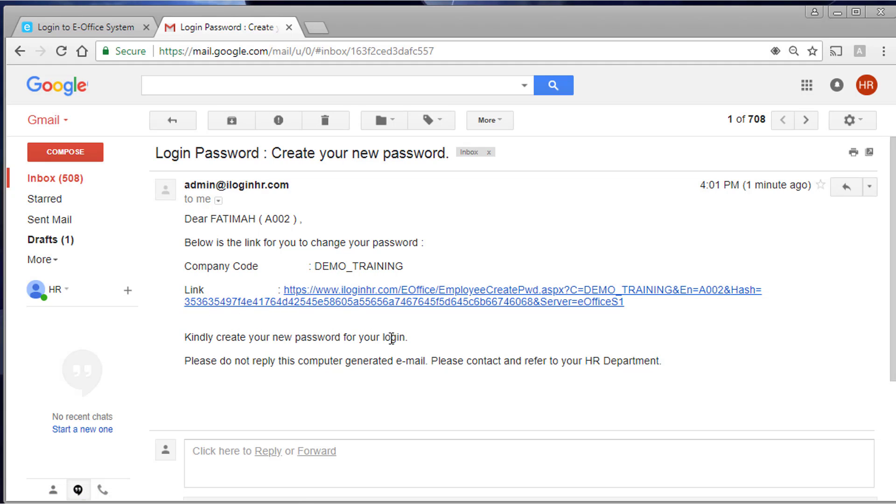
- Follow the email's password-creation link and point out the pre-filled company code and login ID
click(429, 297)
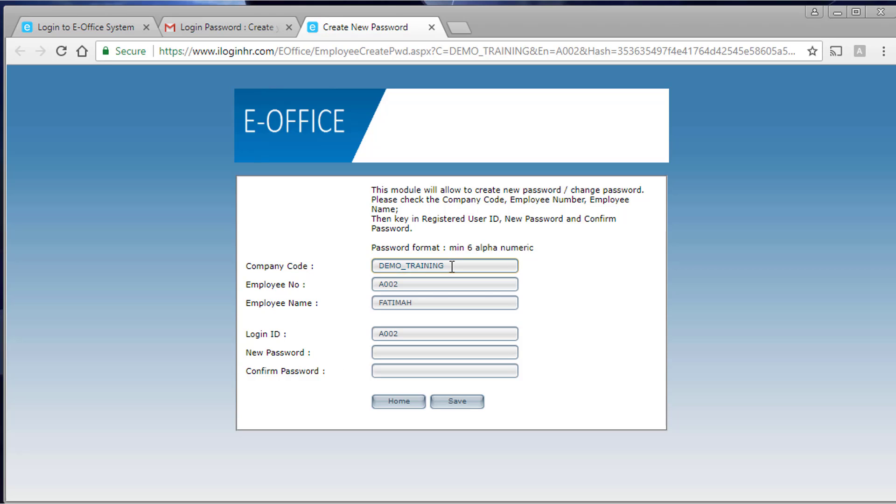
drag(453, 268, 383, 270)
click(320, 290)
drag(405, 334, 330, 333)
- Enter and confirm the new password, then save it to get 'Password Successful Change.'
click(390, 352)
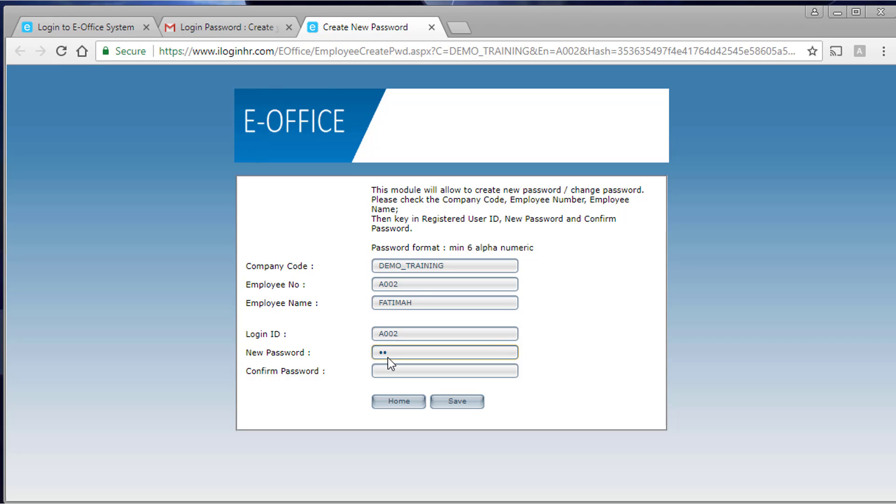
text(•••••••••••)
key(Tab)
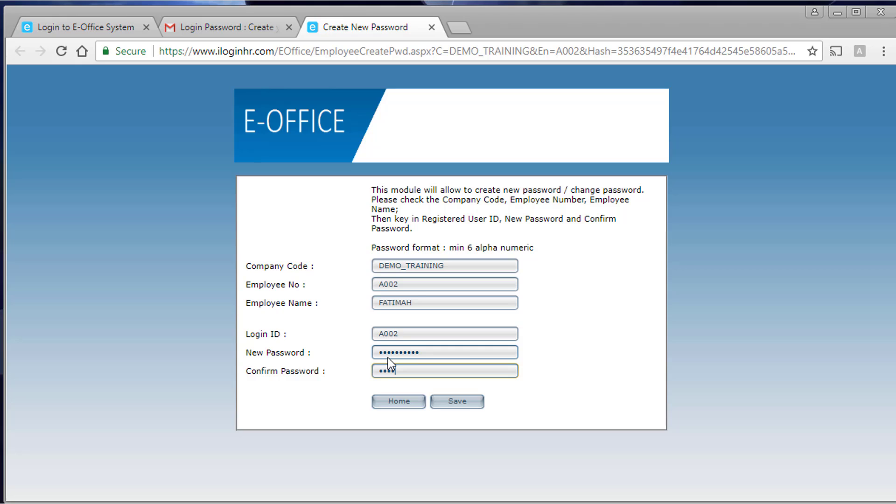
text(•••••••••••)
click(452, 406)
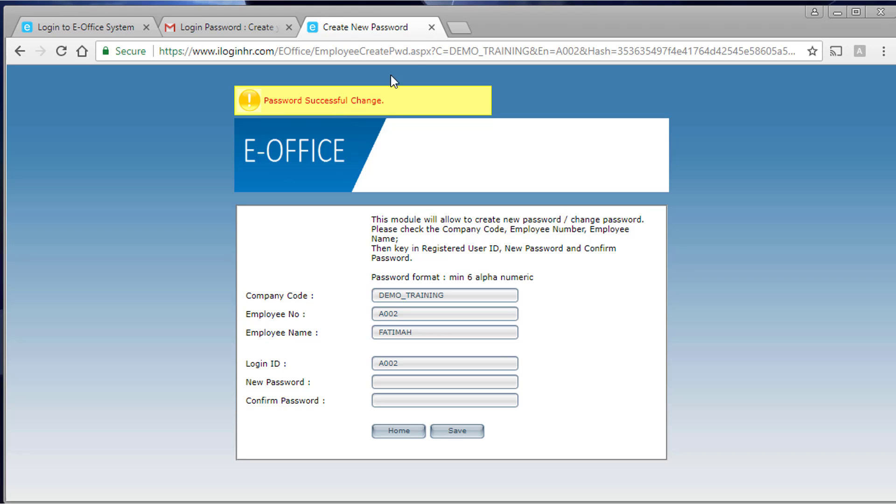
- Log in from Home with company code DEMO_TRAINING, the employee's login ID and new password
click(398, 429)
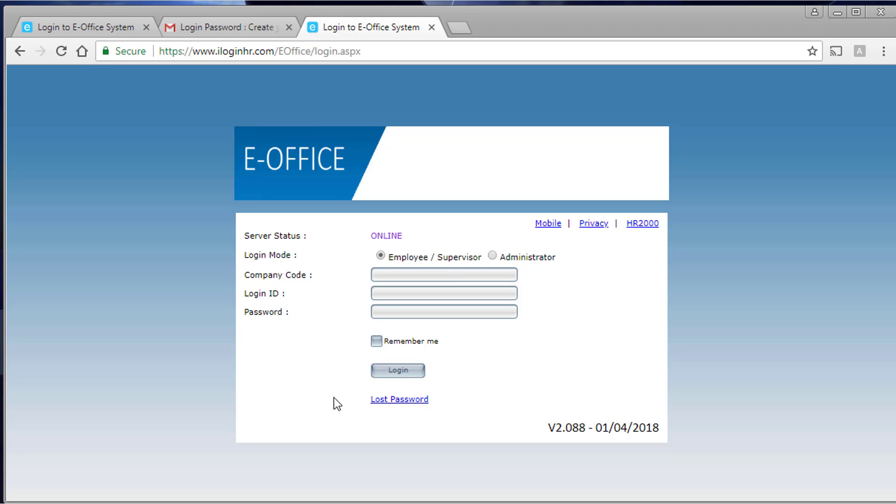
click(381, 277)
click(396, 292)
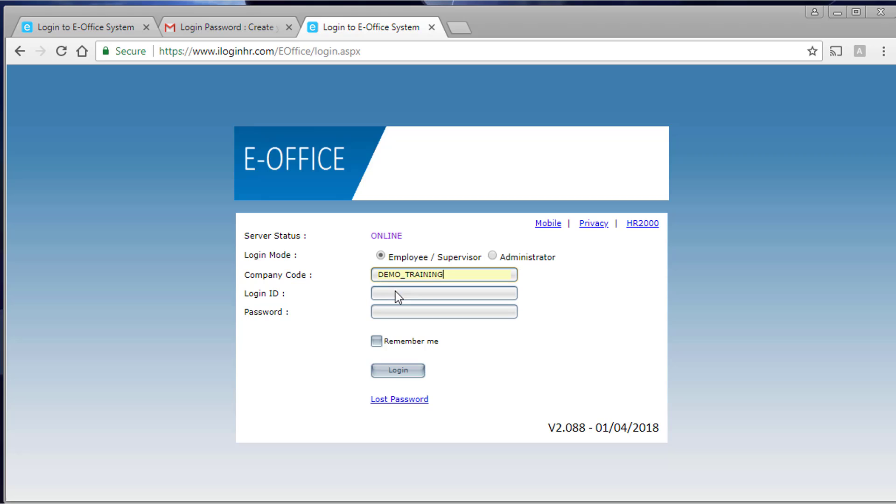
click(397, 292)
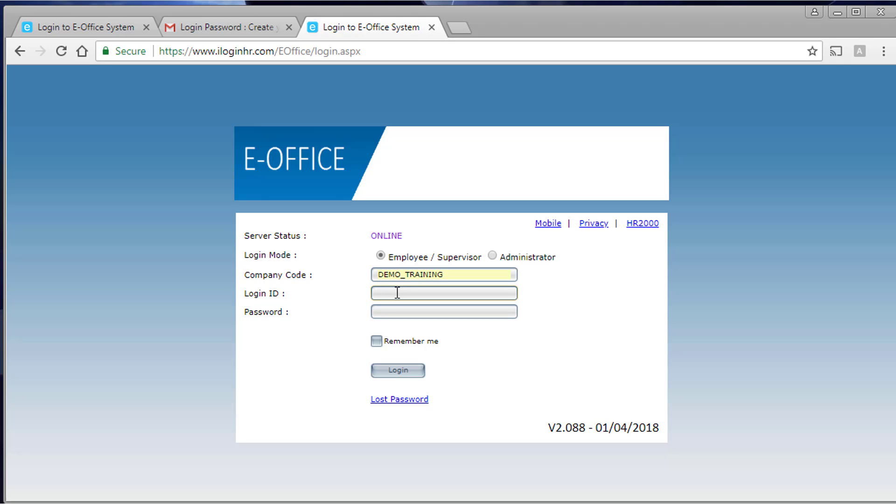
text(A)
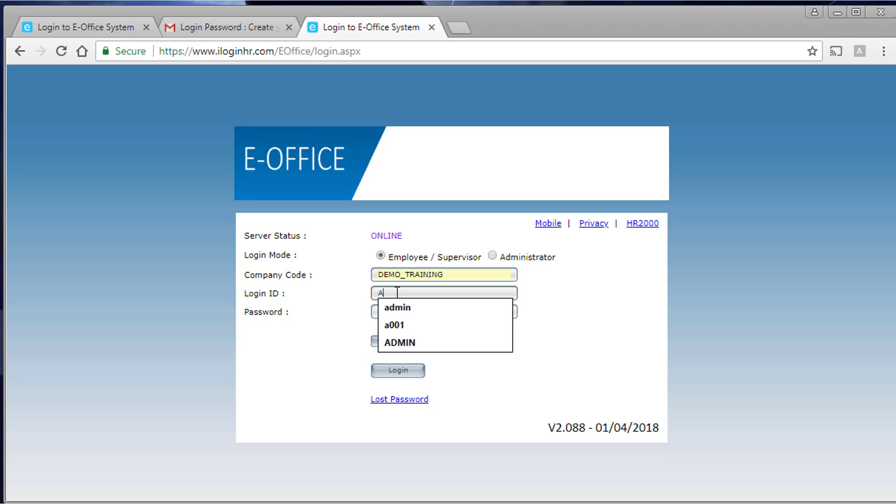
text(002)
key(Tab)
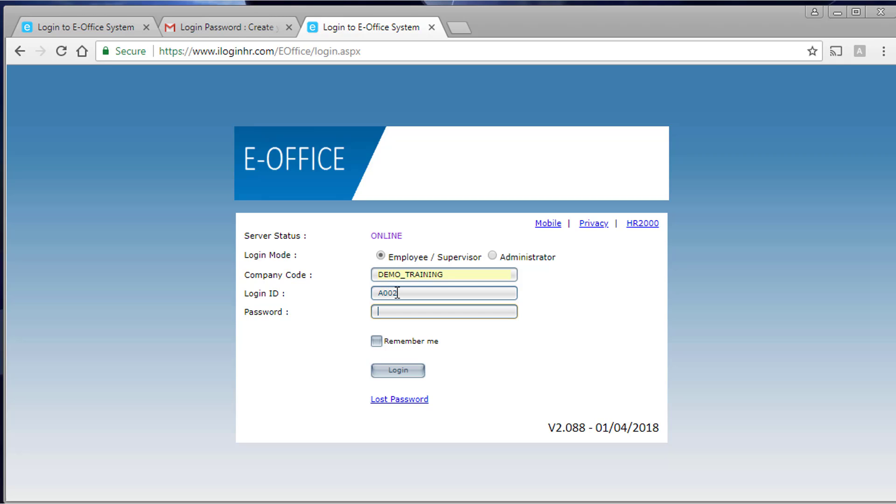
text(••••••••••)
click(383, 375)
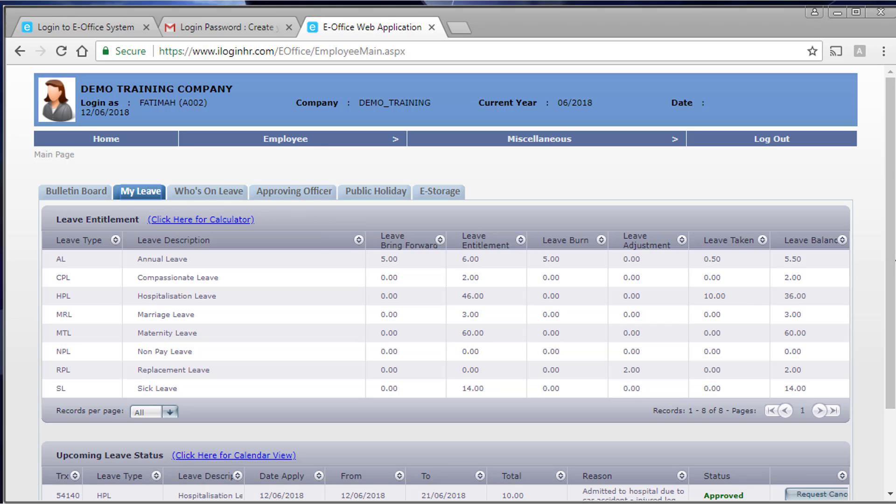
drag(893, 261, 895, 260)
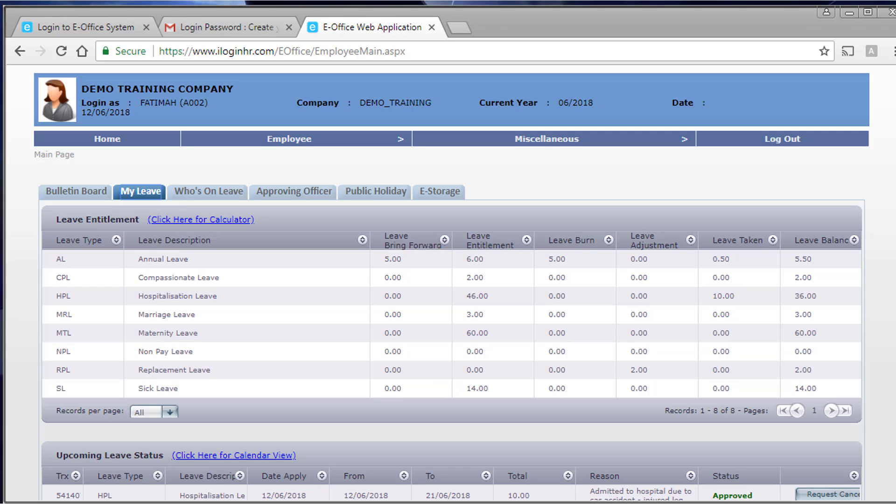
drag(895, 257, 893, 259)
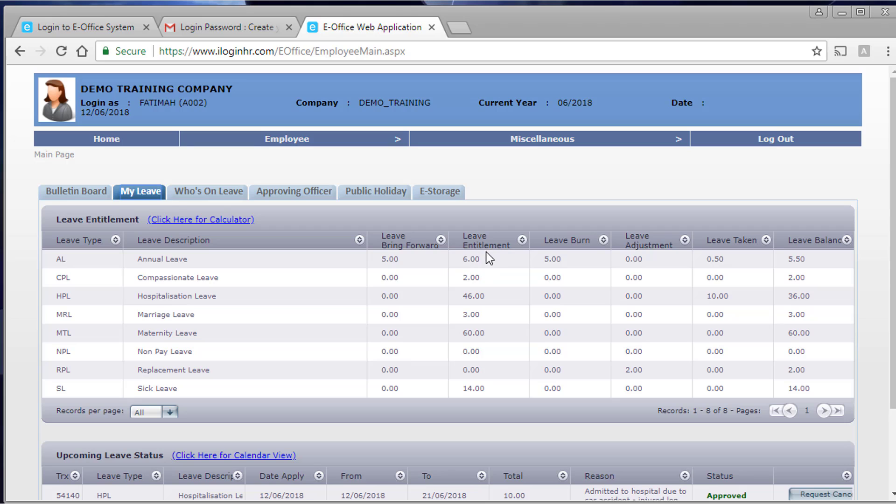
click(202, 222)
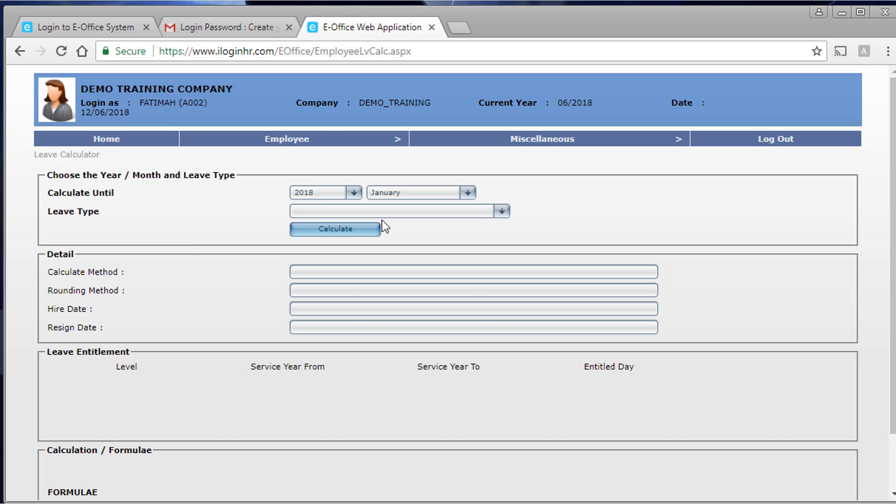
click(400, 196)
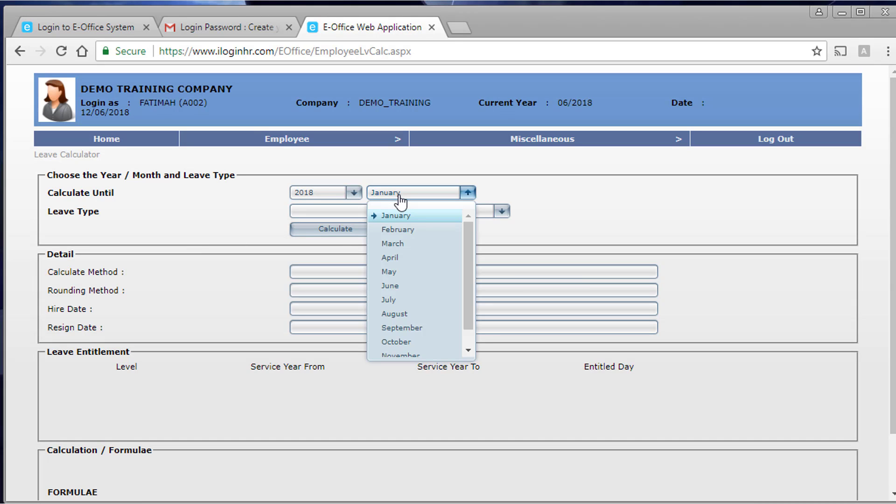
click(400, 290)
click(427, 213)
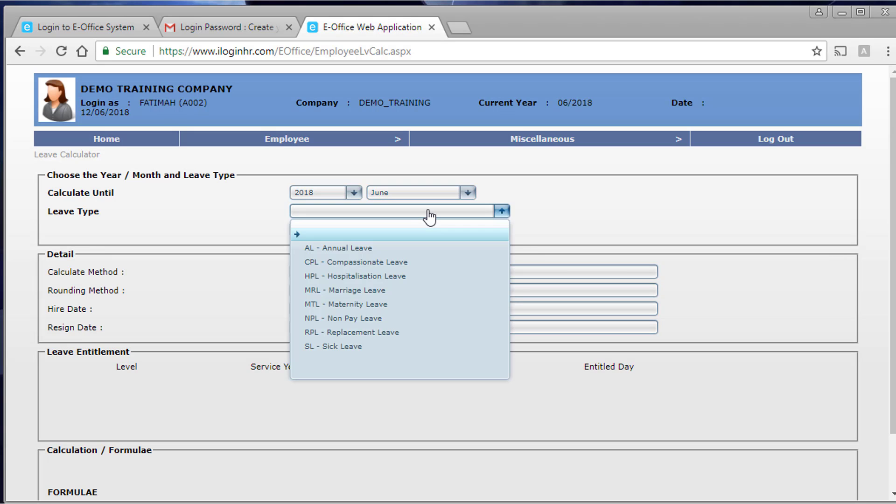
click(377, 249)
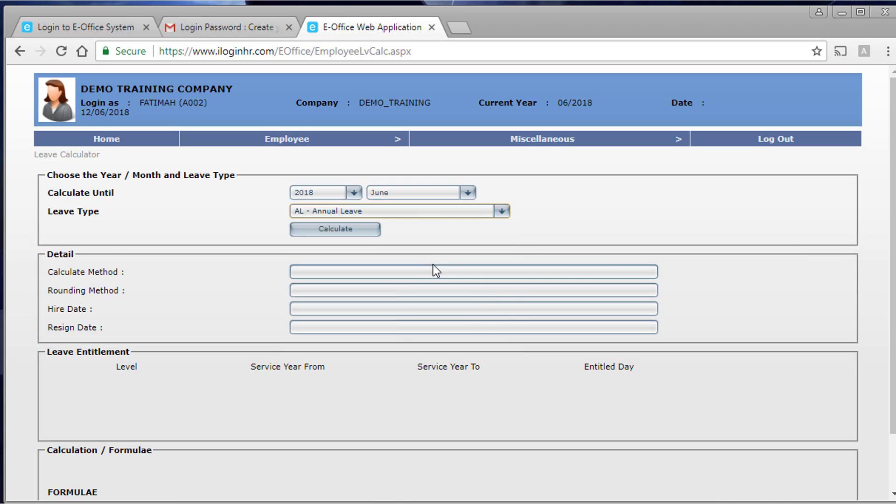
click(321, 230)
scroll(439, 264, down, 2)
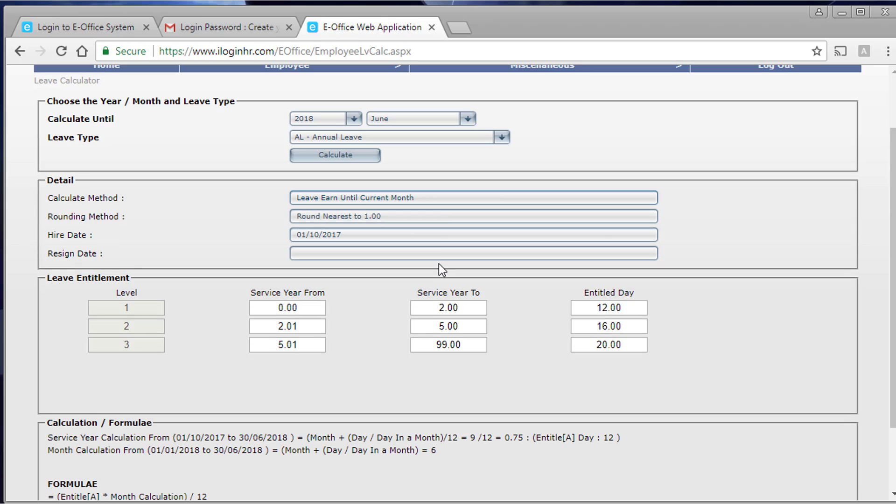
scroll(431, 208, down, 2)
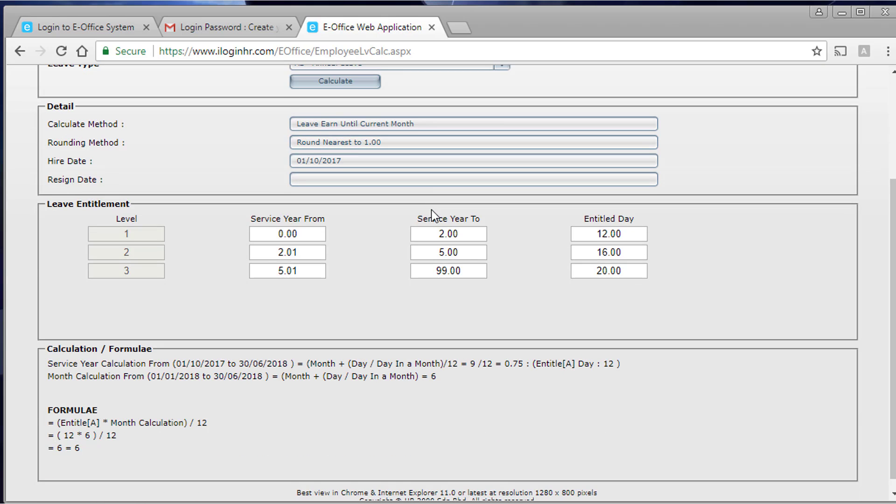
scroll(431, 210, down, 1)
scroll(136, 404, up, 1)
scroll(128, 426, down, 1)
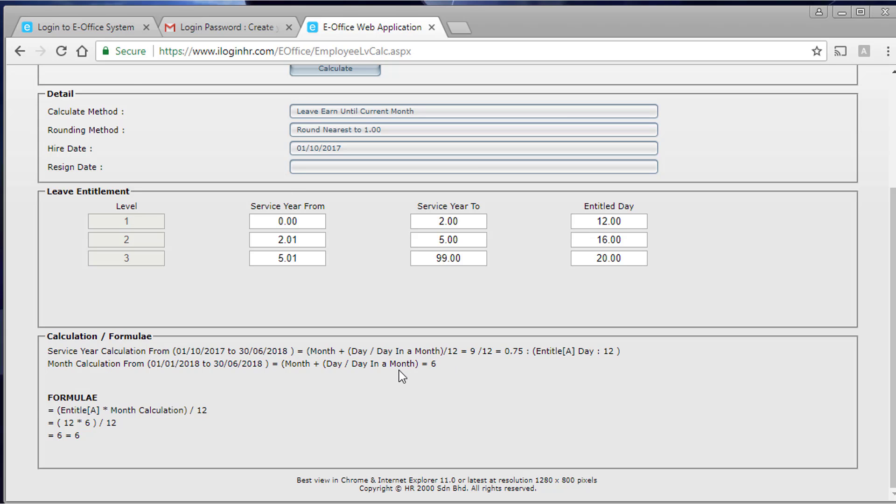
scroll(396, 371, up, 3)
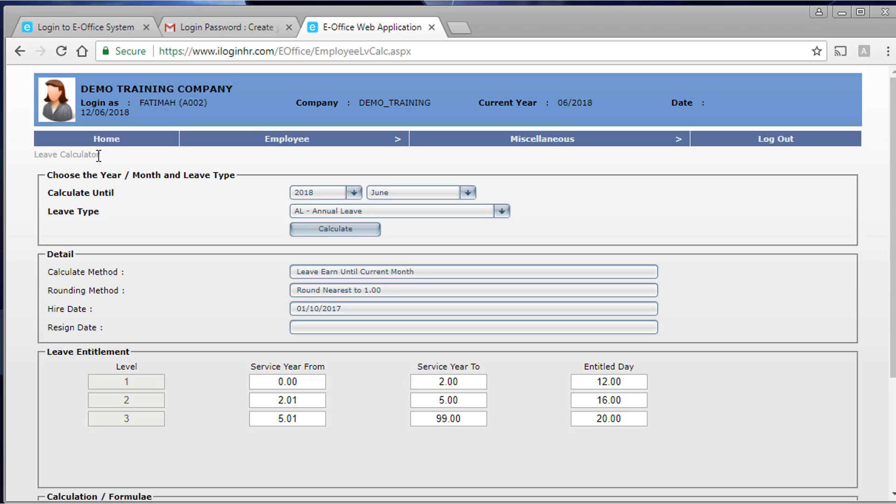
click(105, 142)
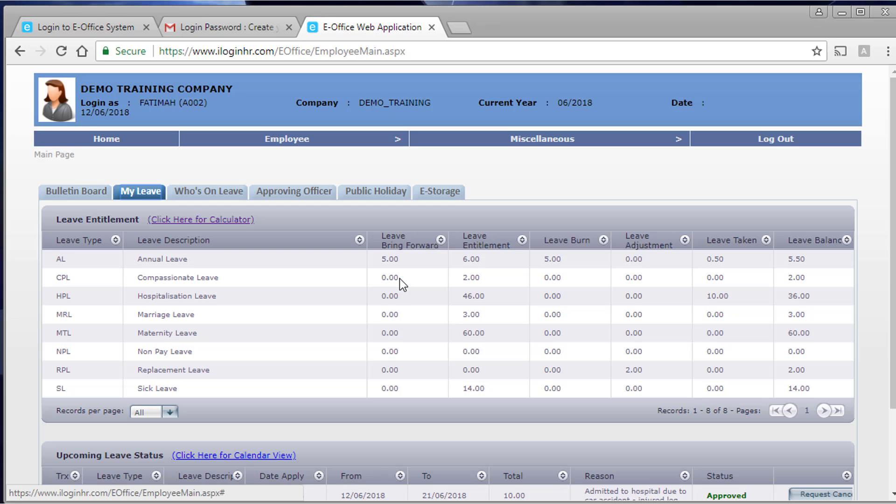
scroll(343, 345, down, 2)
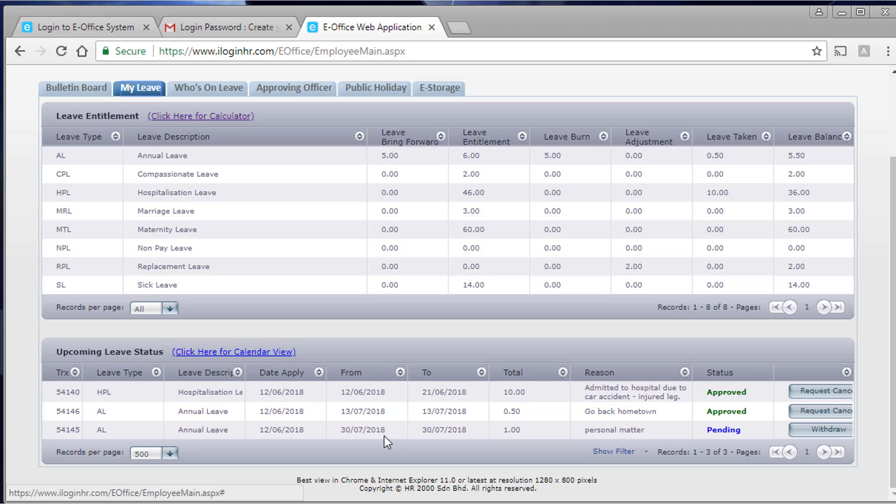
- Open the Calendar View of upcoming leave and scroll through June 2018
click(233, 353)
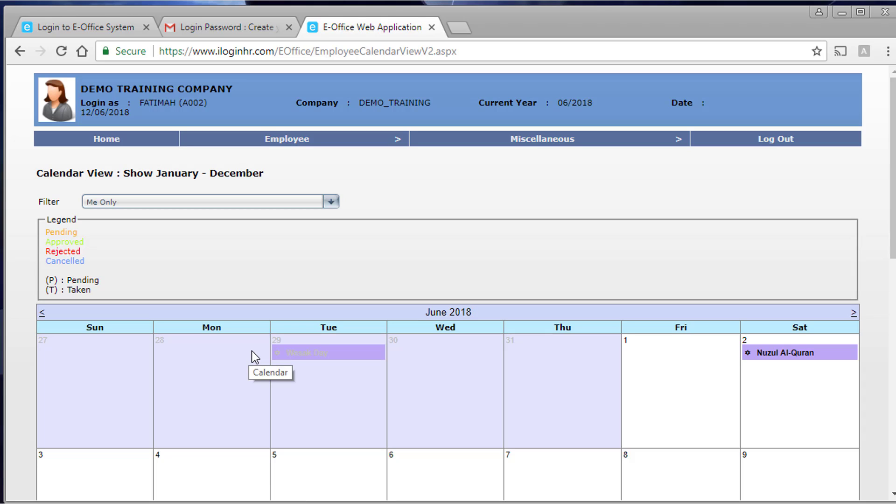
scroll(252, 353, down, 2)
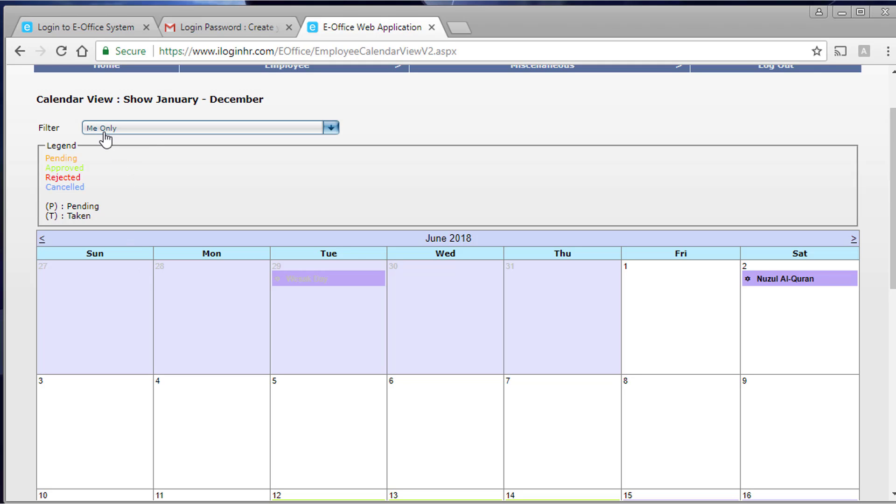
scroll(385, 321, down, 2)
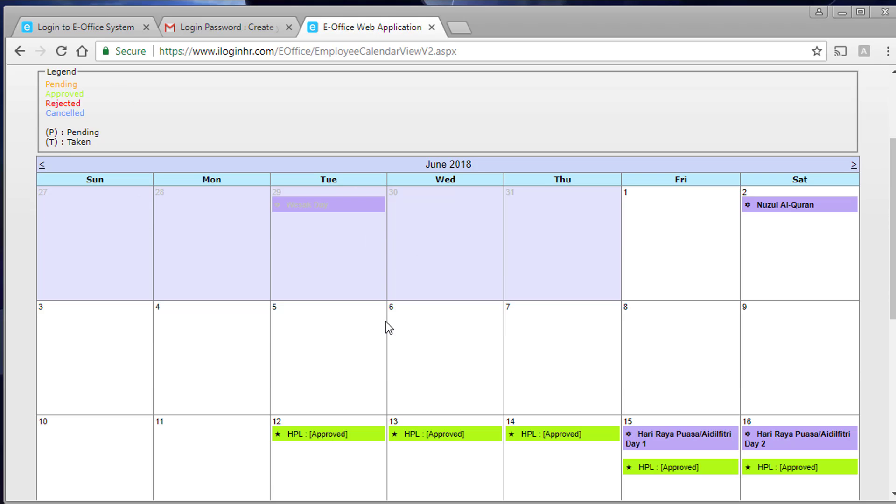
scroll(386, 321, down, 2)
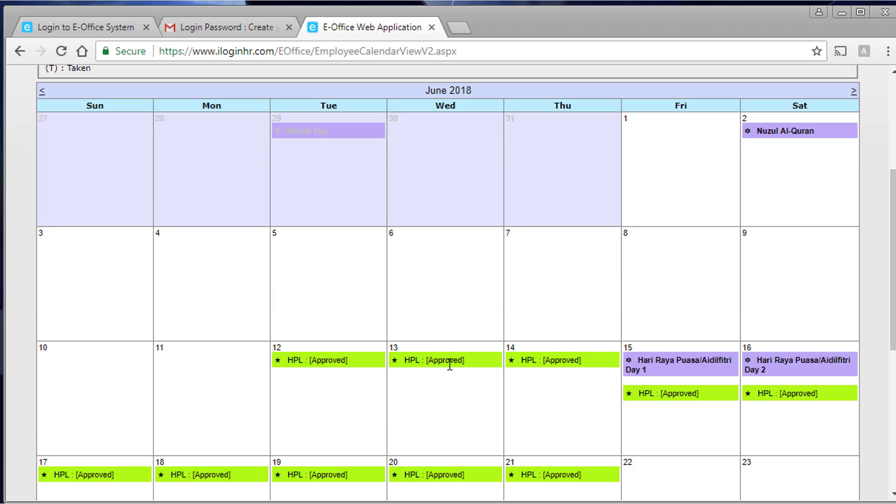
scroll(557, 382, down, 2)
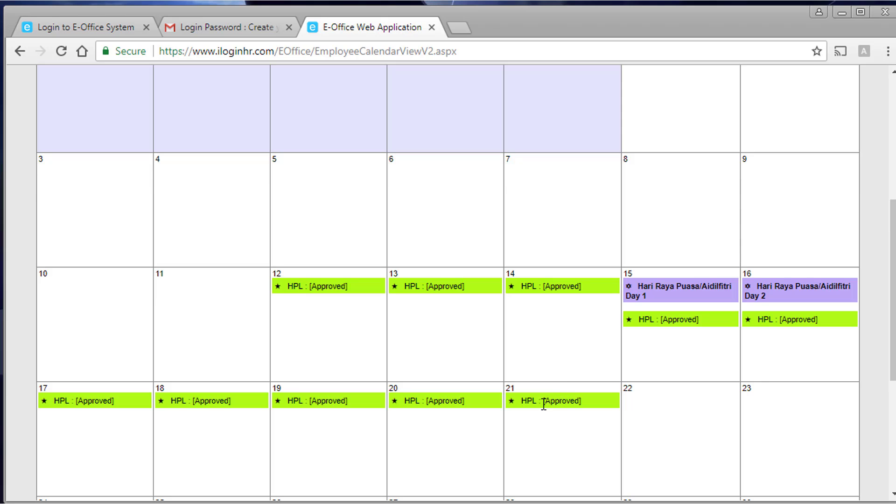
scroll(543, 405, down, 7)
scroll(543, 405, up, 6)
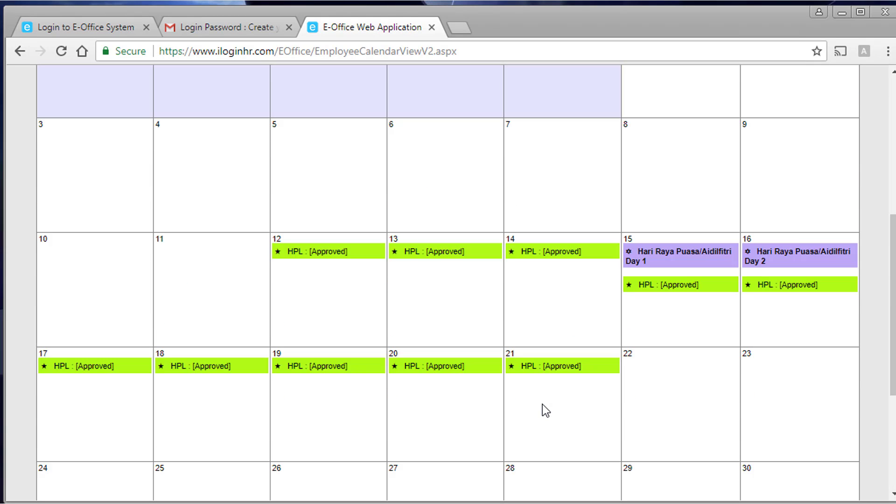
scroll(542, 404, up, 6)
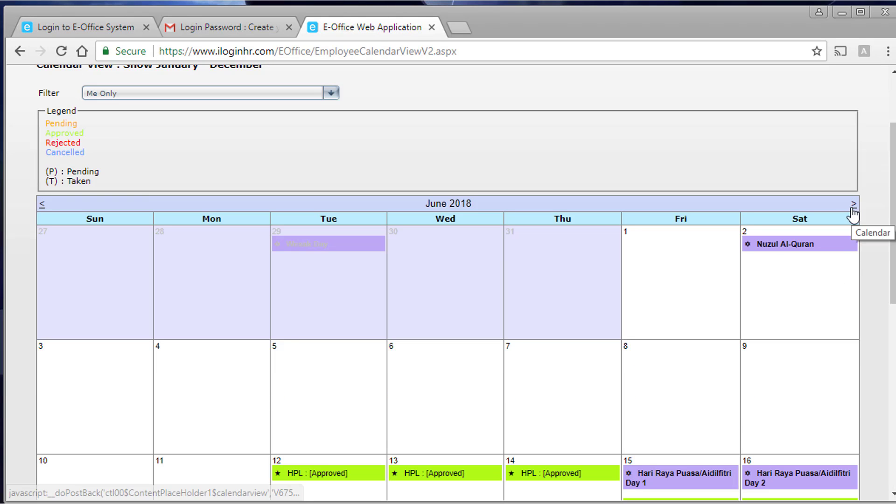
- Move the calendar to July 2018, showing approved AL[PM] on the 13th and pending AL on the 30th
click(854, 204)
scroll(480, 362, down, 6)
scroll(483, 365, down, 2)
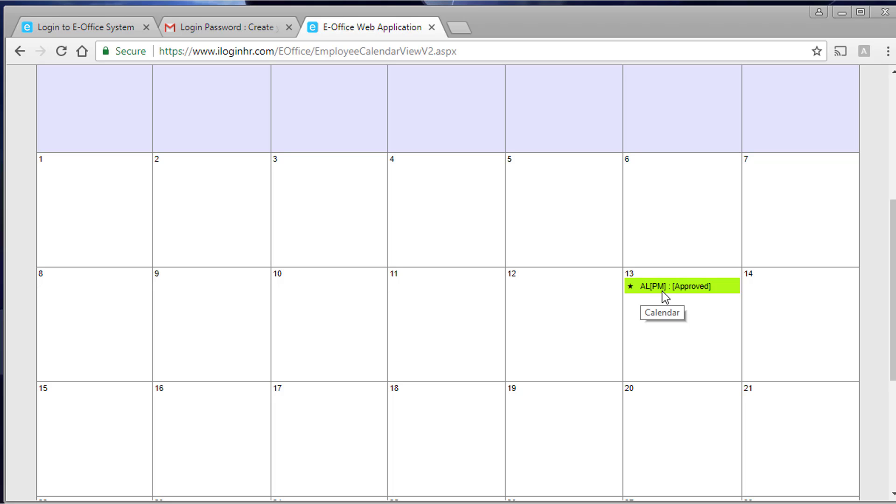
scroll(634, 342, down, 6)
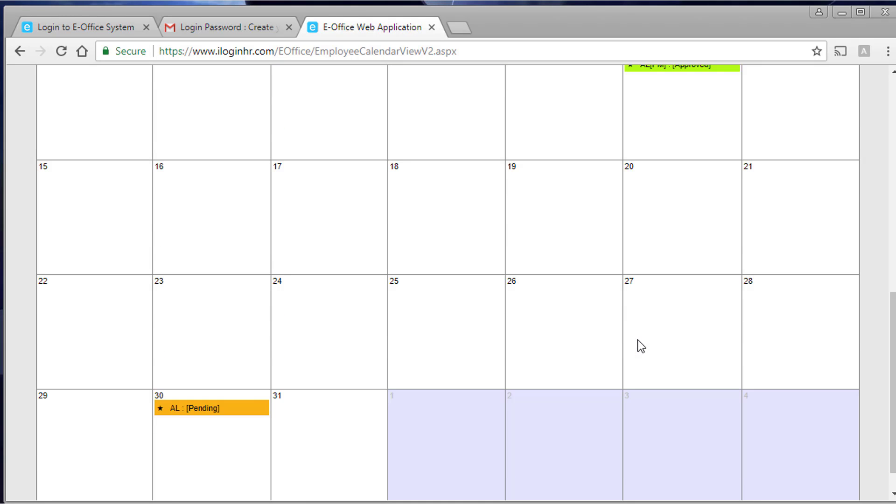
scroll(636, 343, down, 1)
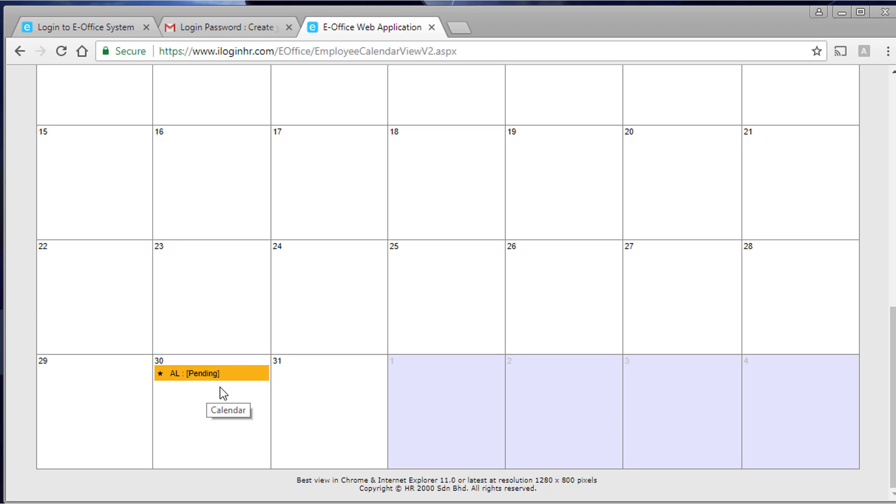
scroll(220, 387, up, 3)
scroll(222, 389, up, 2)
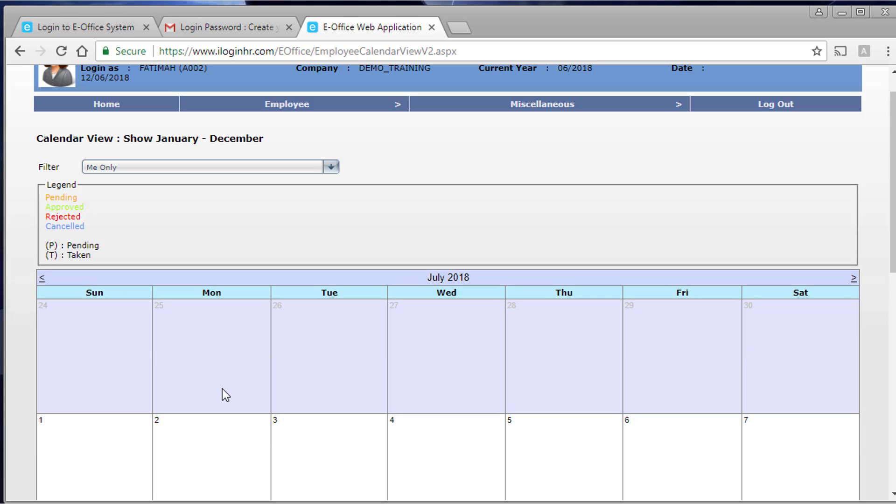
- Filter the June 2018 calendar to My Department, review it, then return to Home
click(149, 171)
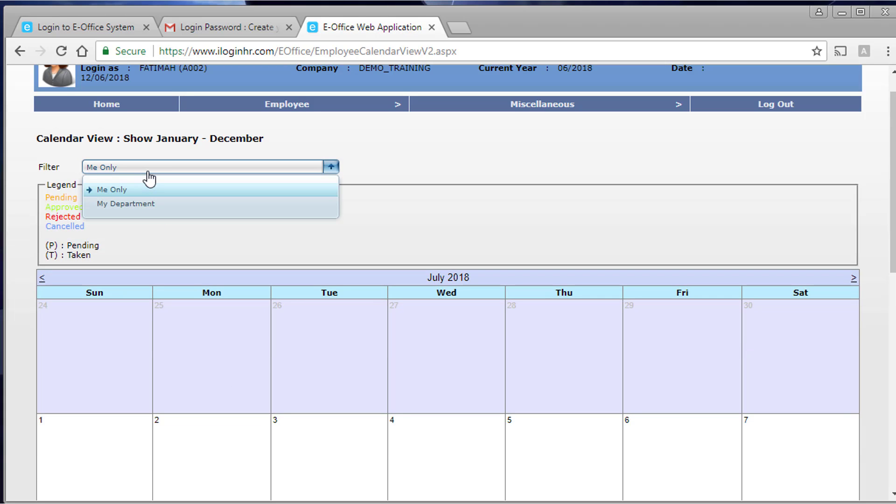
click(135, 206)
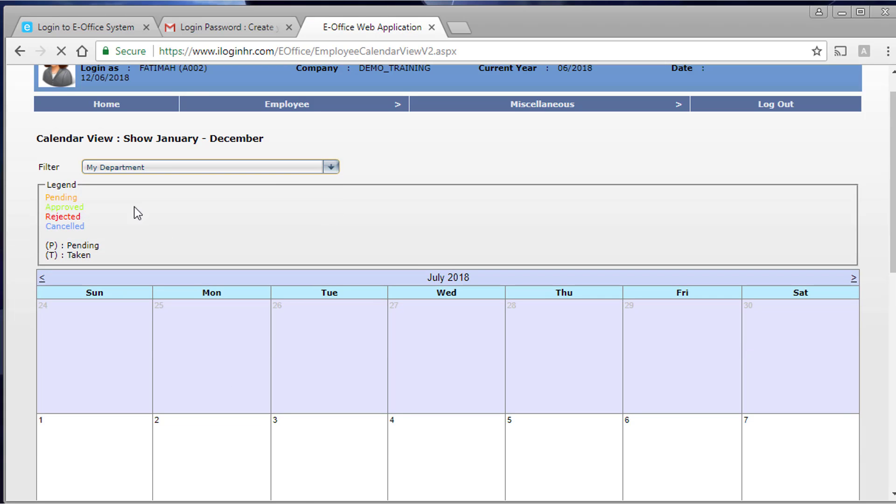
scroll(416, 346, down, 5)
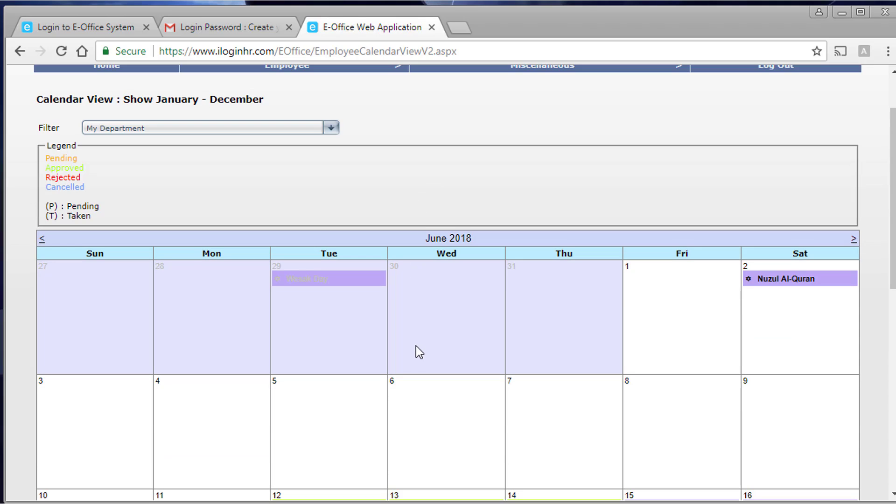
scroll(417, 345, down, 2)
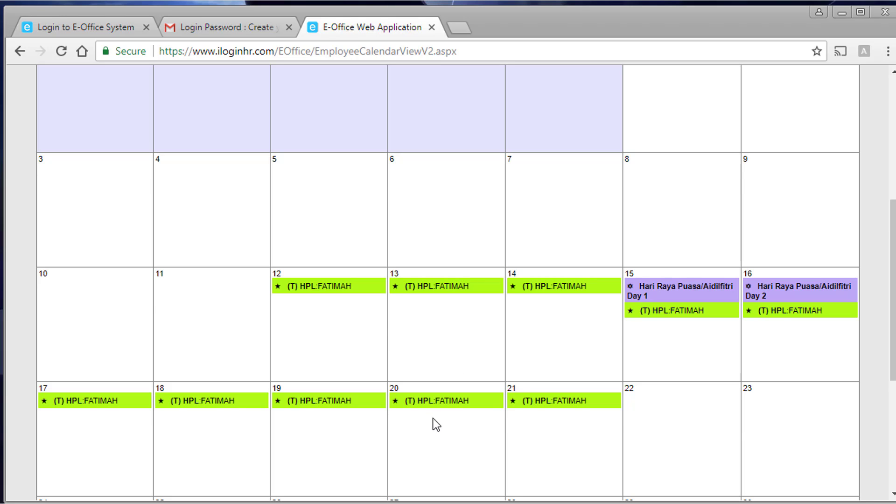
scroll(436, 425, down, 5)
scroll(433, 419, up, 7)
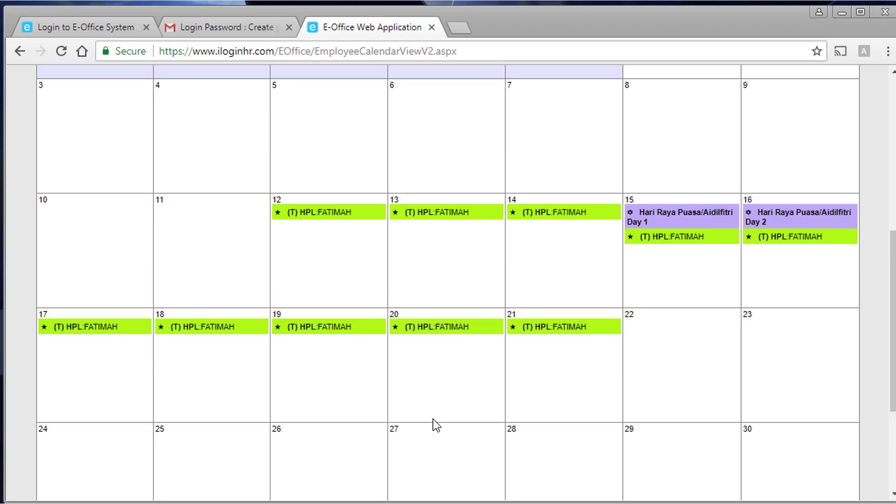
scroll(352, 375, up, 5)
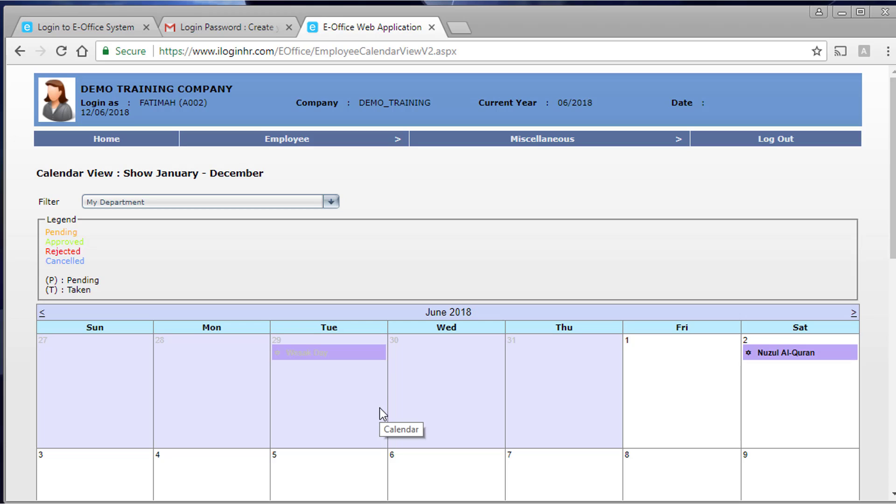
click(210, 202)
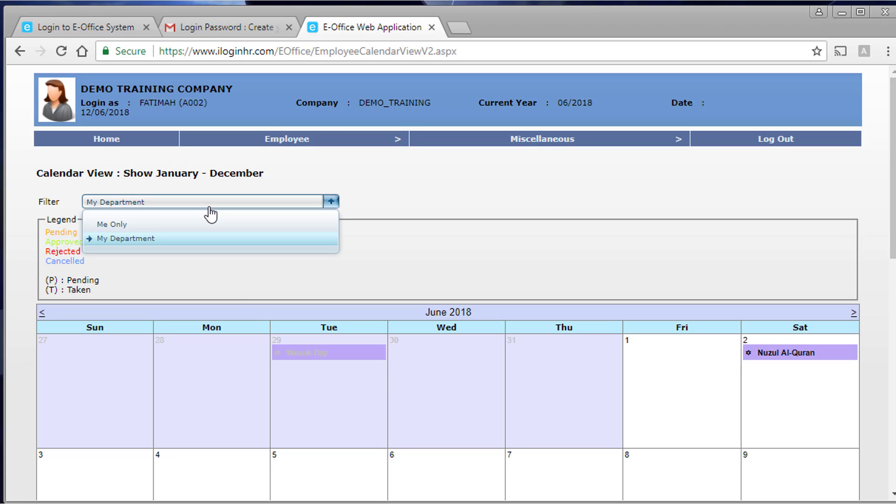
click(109, 143)
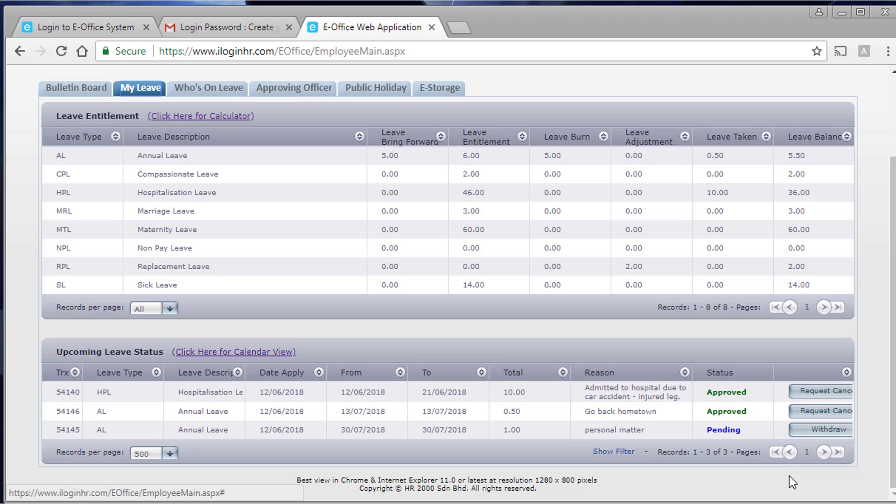
click(849, 411)
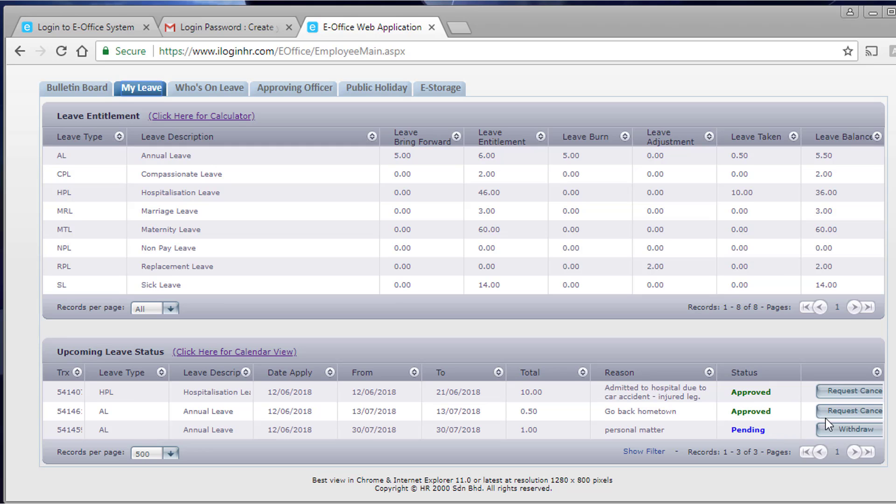
- Open the Leave Detail page for the 13/07/2018 annual leave via Request Cancel
click(838, 412)
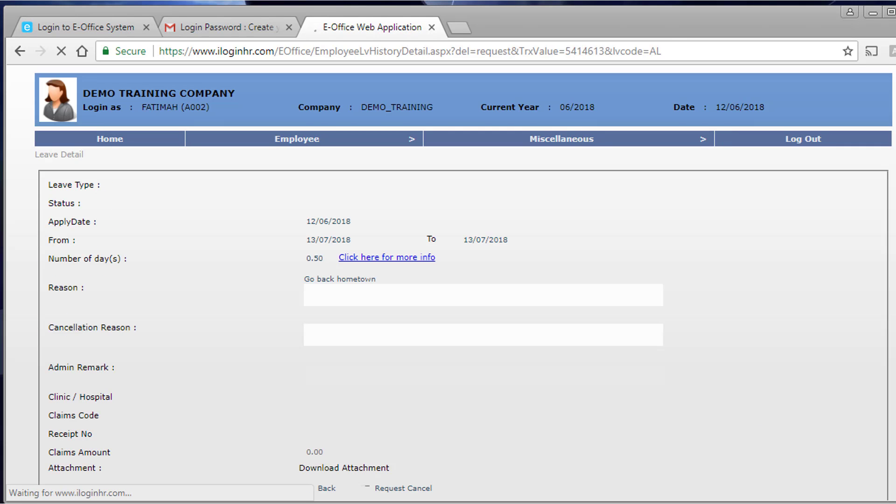
scroll(451, 283, down, 5)
drag(895, 289, 895, 290)
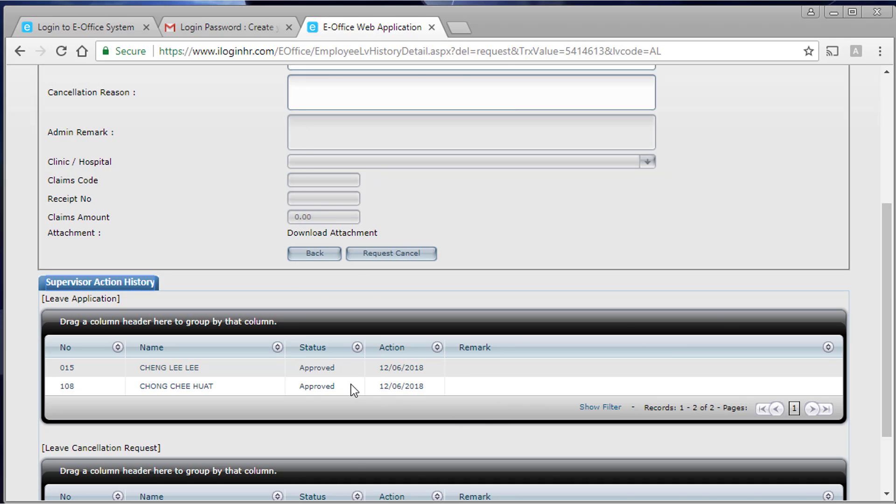
scroll(351, 384, up, 5)
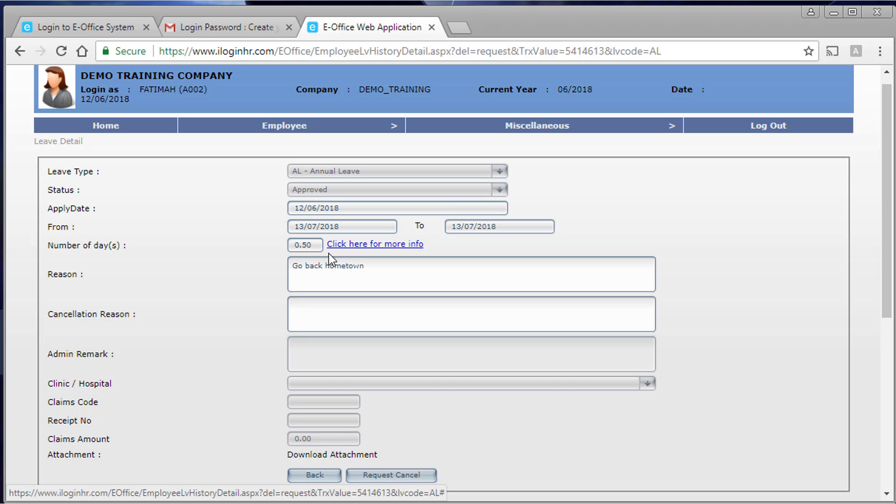
- View and close the leave's day-by-day breakdown, then check the Supervisor Action History
click(362, 247)
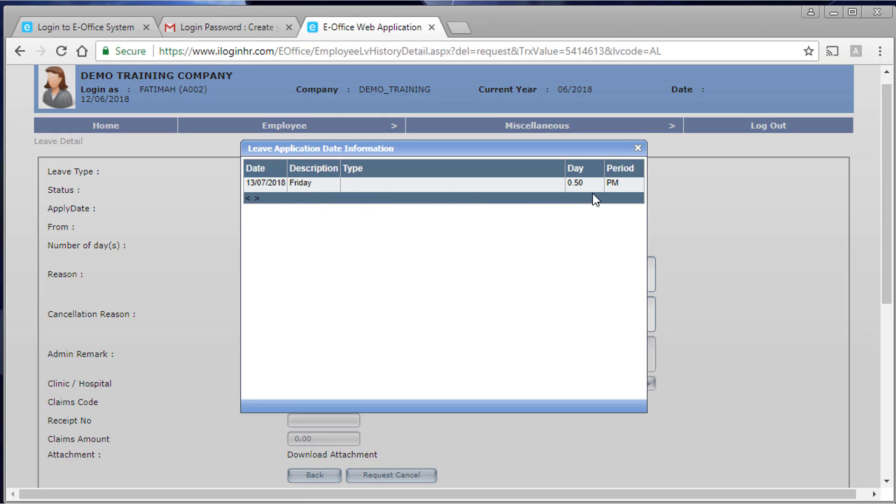
click(638, 148)
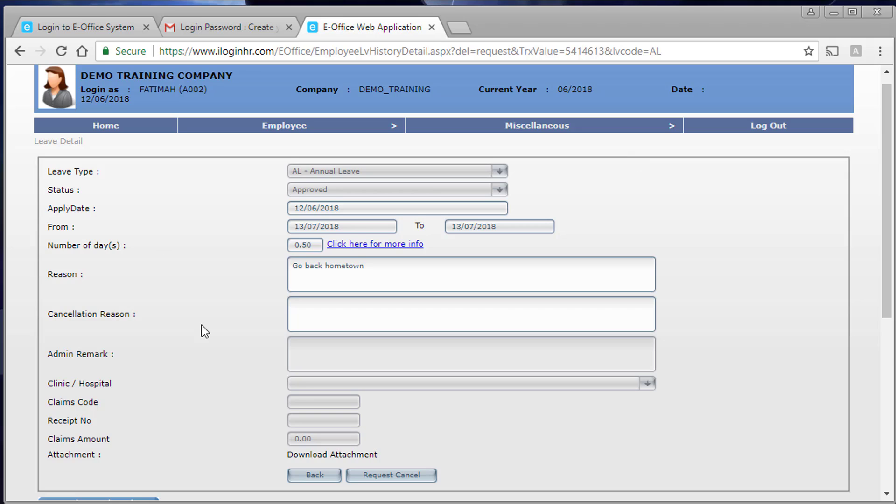
scroll(202, 326, down, 5)
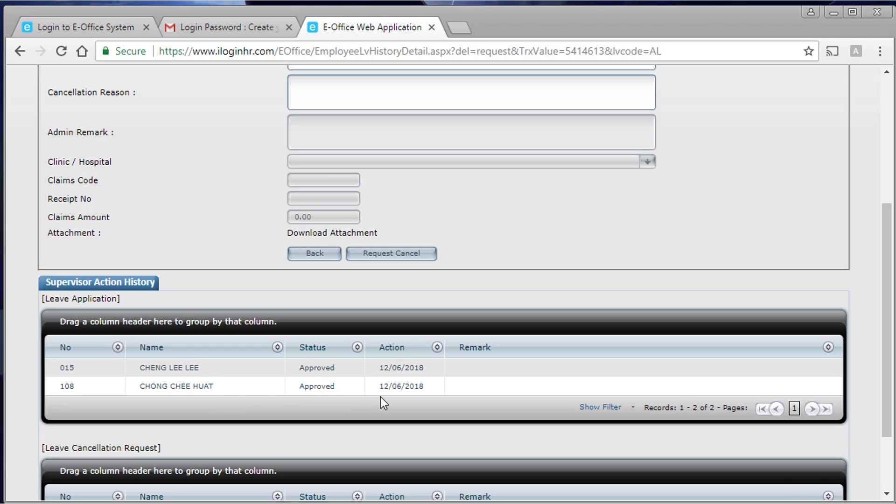
scroll(380, 396, down, 2)
scroll(352, 423, up, 3)
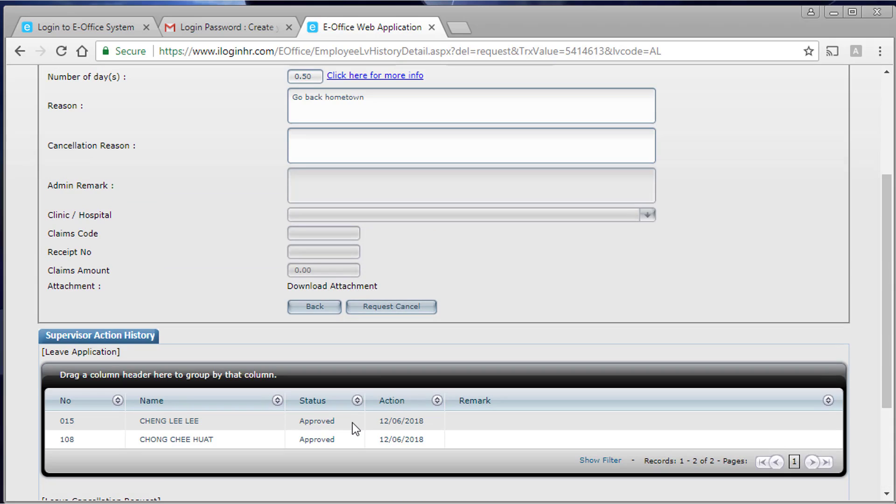
- Request cancellation of the 0.50-day 13/07/2018 annual leave and confirm with OK
click(396, 307)
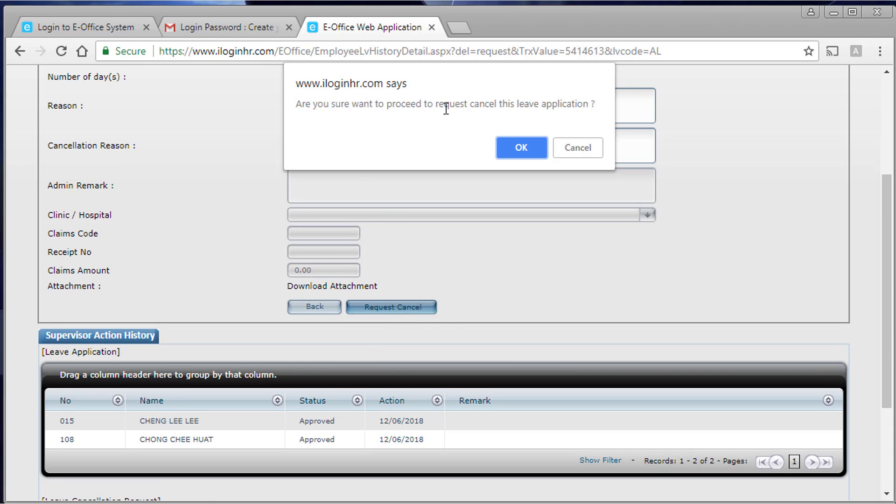
click(528, 149)
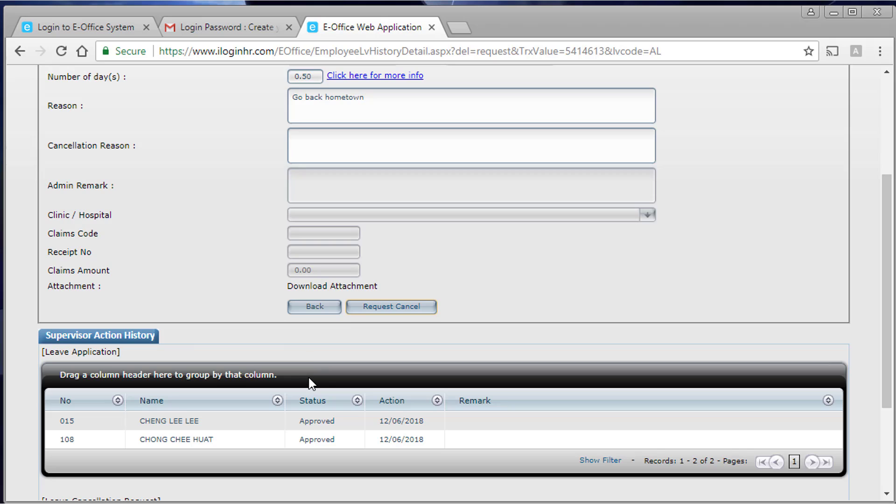
scroll(312, 384, up, 4)
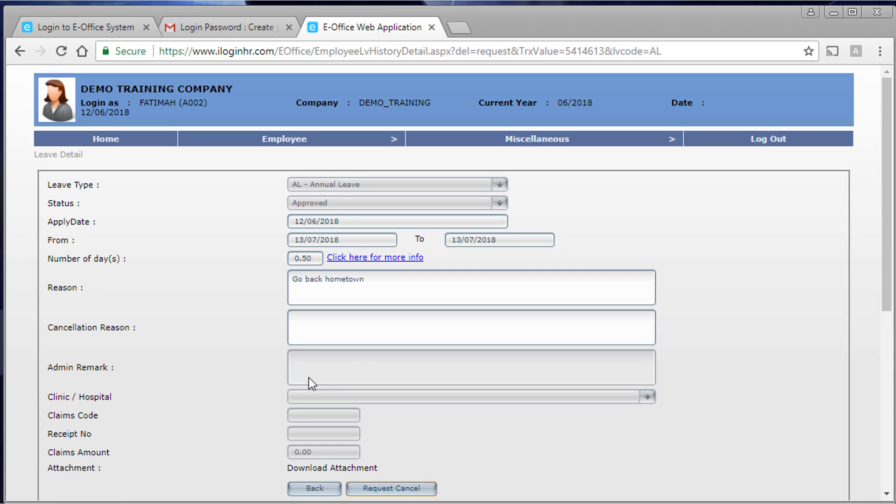
scroll(309, 377, down, 2)
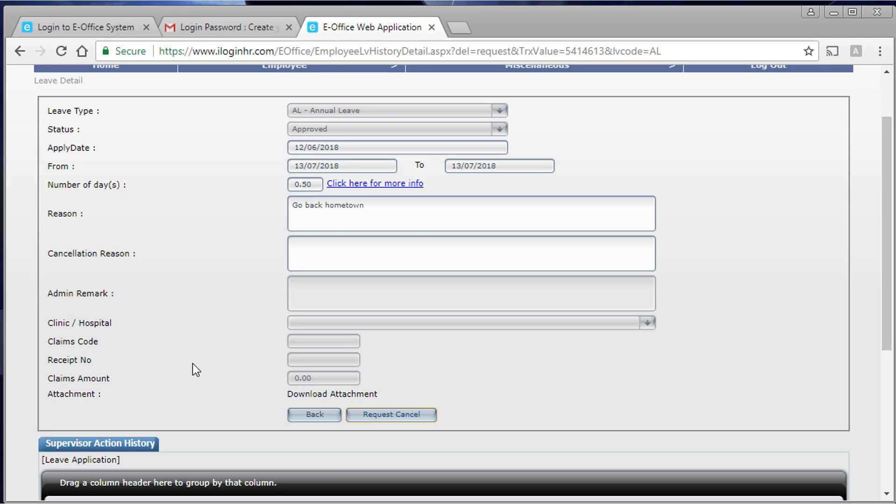
scroll(197, 363, up, 2)
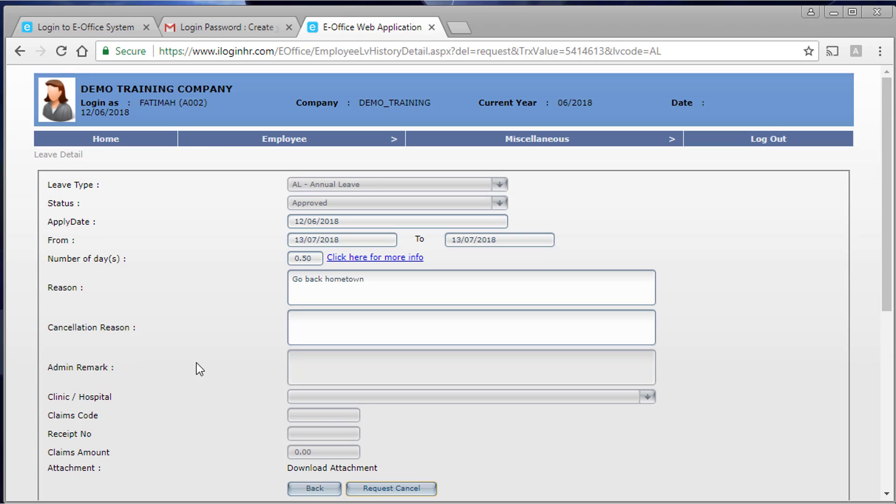
- Return to the main page, where the 13/07/2018 half-day leave now shows Cancelled
click(110, 142)
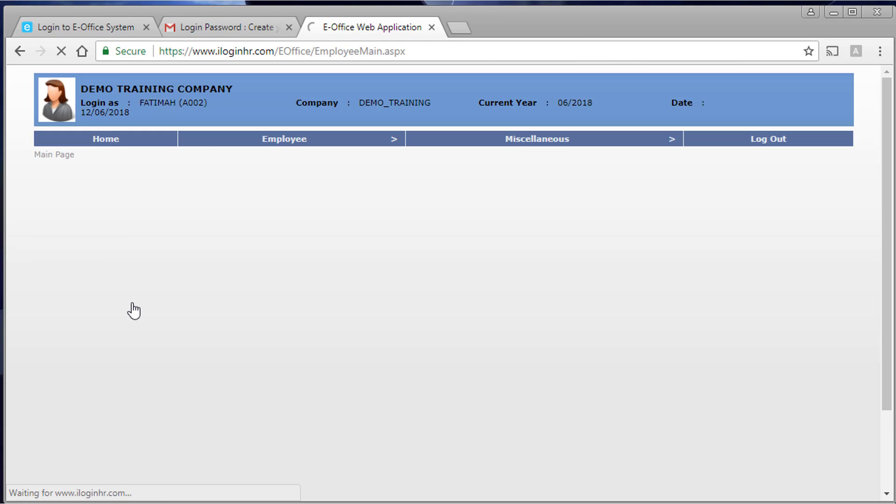
scroll(134, 313, down, 3)
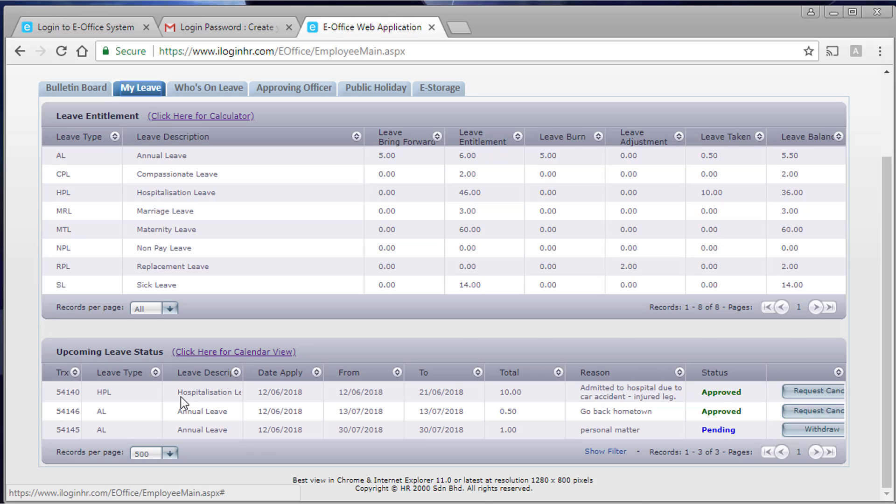
scroll(181, 397, up, 2)
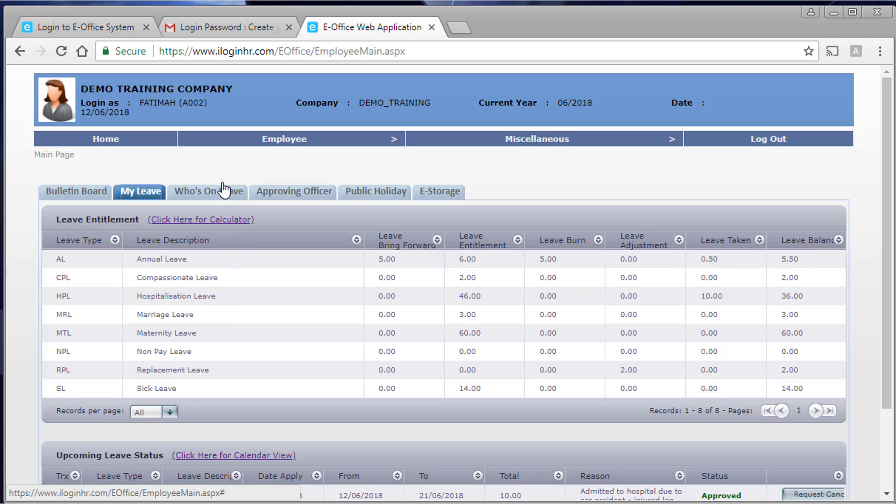
mouse_move(216, 144)
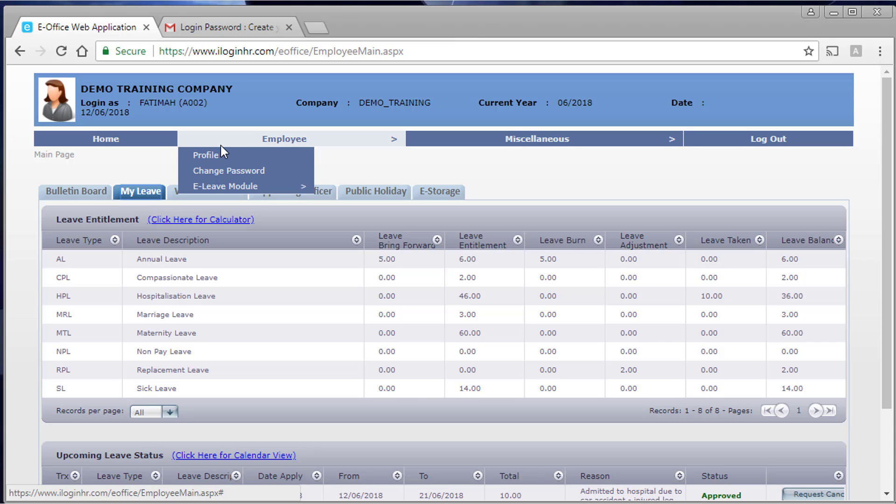
scroll(257, 211, down, 2)
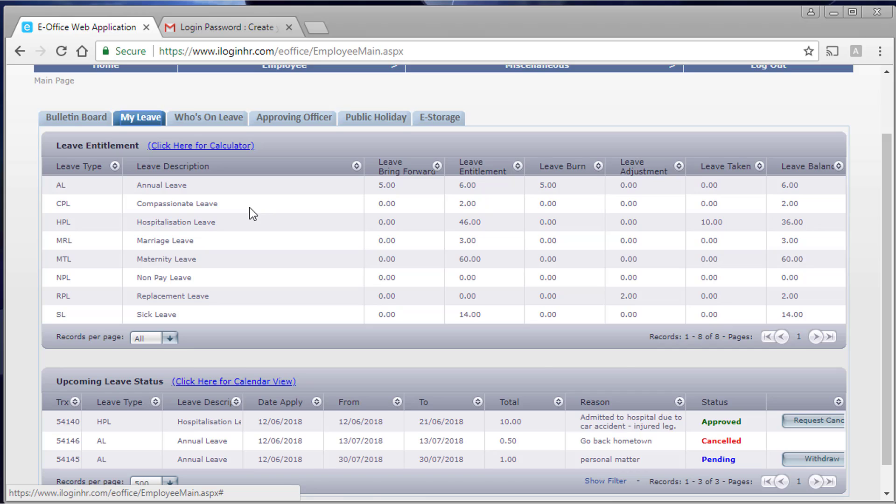
scroll(250, 208, up, 2)
scroll(241, 200, down, 3)
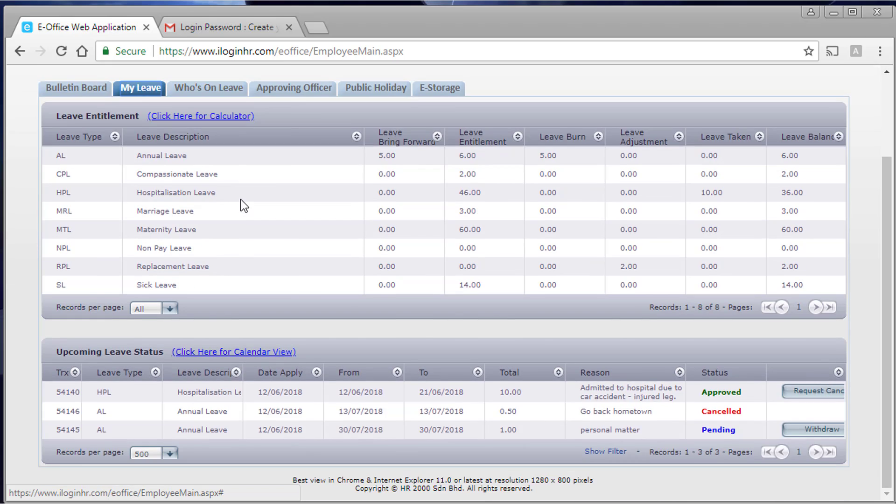
scroll(240, 200, up, 3)
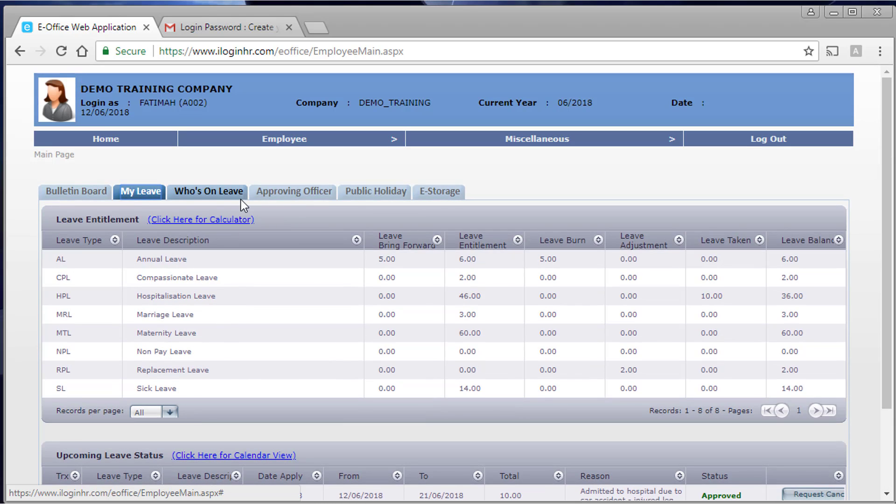
mouse_move(296, 136)
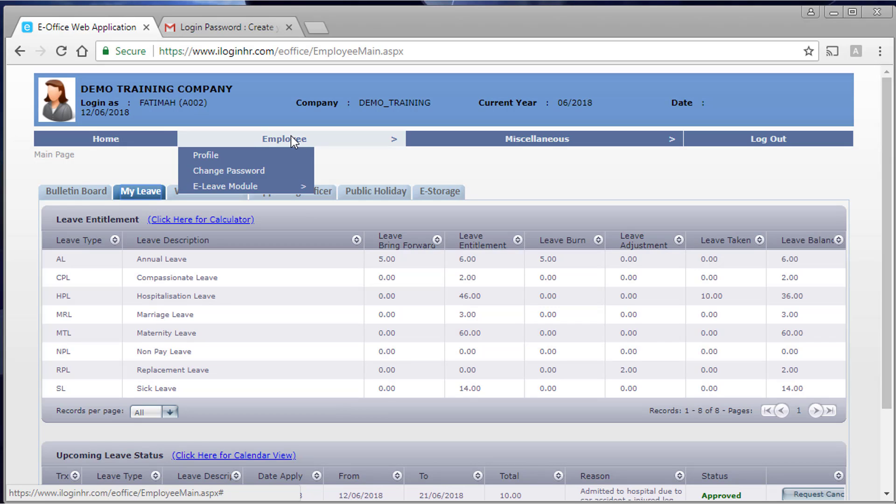
mouse_move(279, 187)
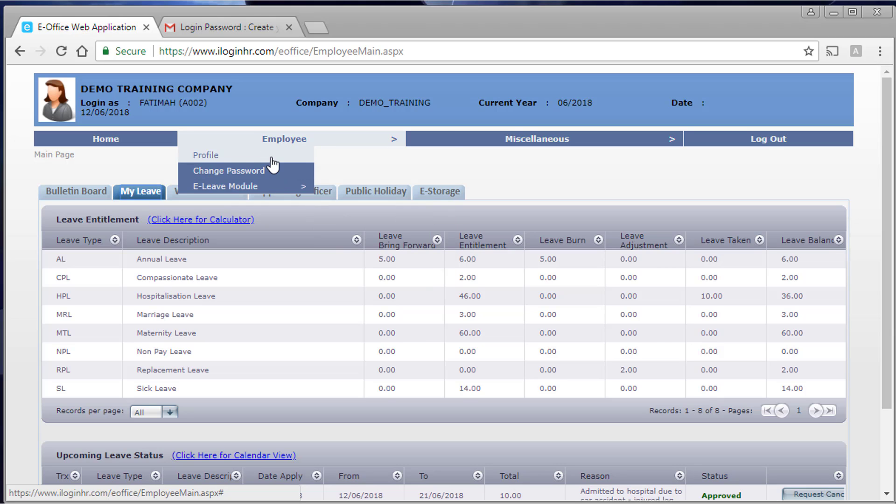
- Open the employee's own profile page and scroll through its details
click(245, 155)
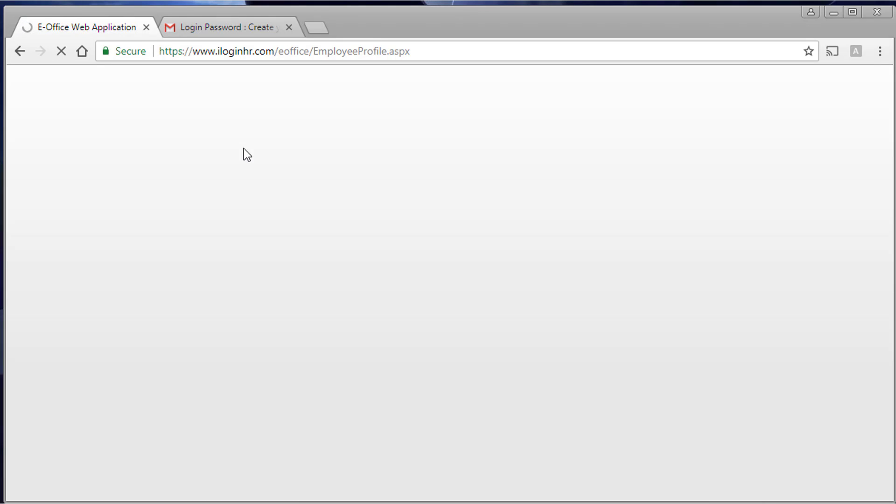
scroll(245, 260, down, 1)
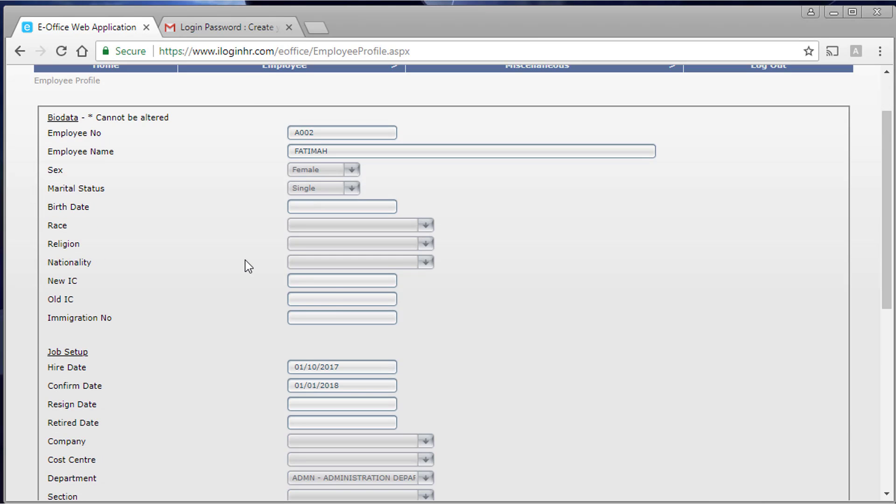
scroll(245, 260, down, 6)
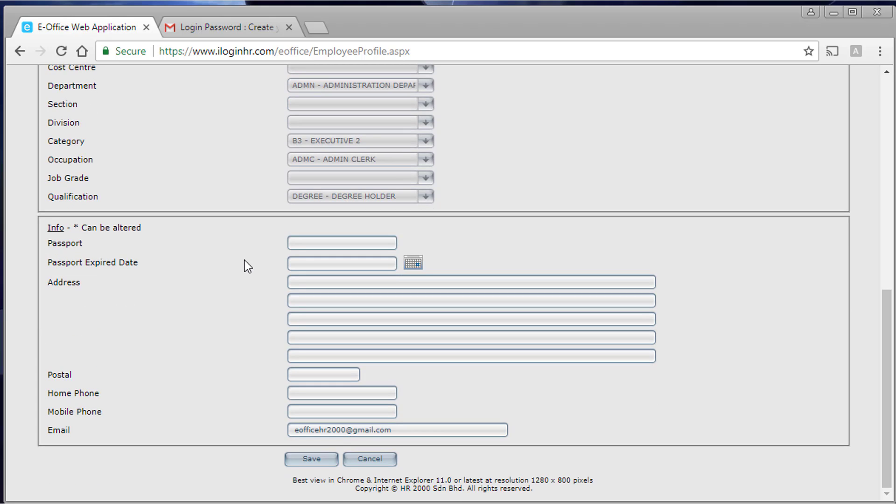
scroll(247, 266, up, 7)
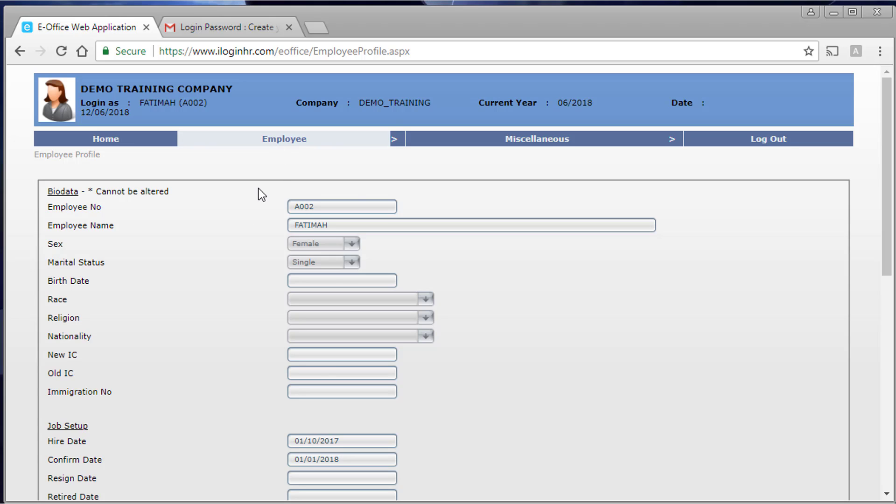
scroll(252, 286, down, 7)
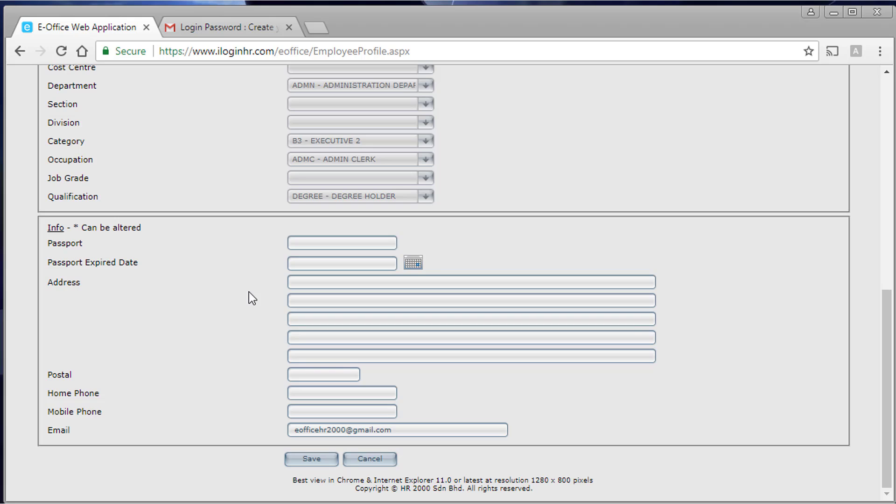
scroll(248, 292, up, 3)
scroll(281, 259, down, 3)
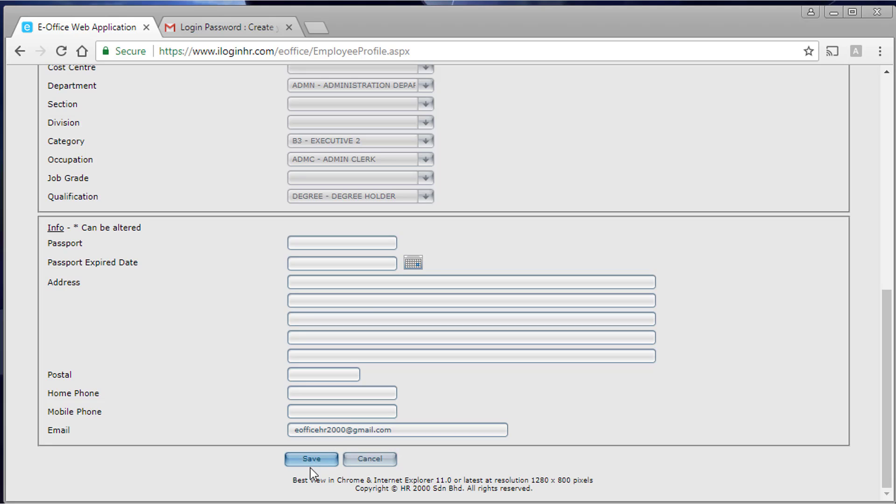
- Select the Email field, then cancel out of the profile without saving changes
click(401, 431)
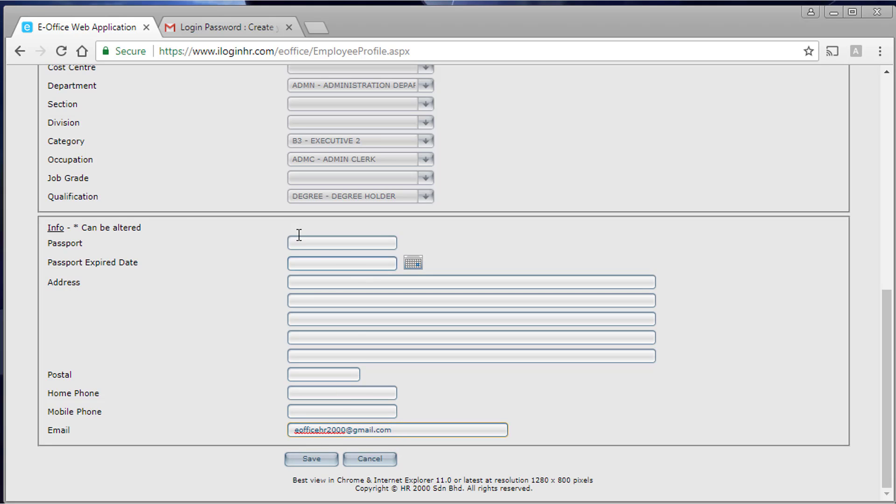
scroll(334, 387, up, 10)
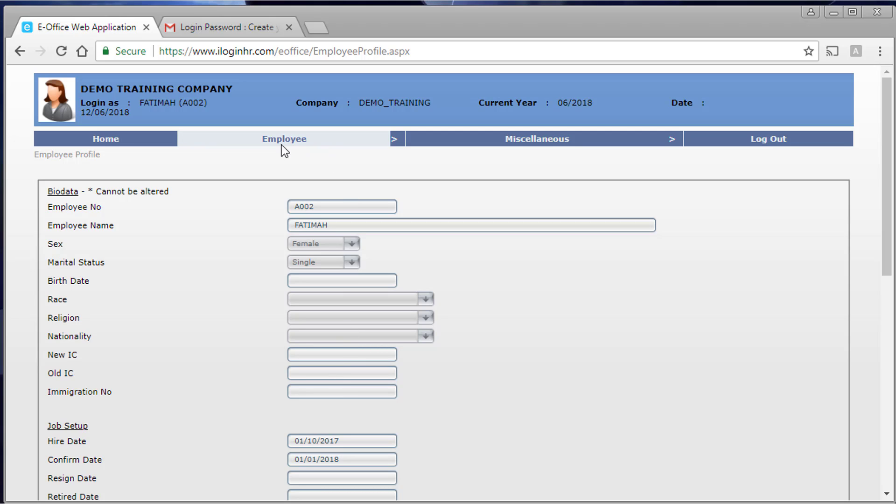
scroll(361, 439, down, 10)
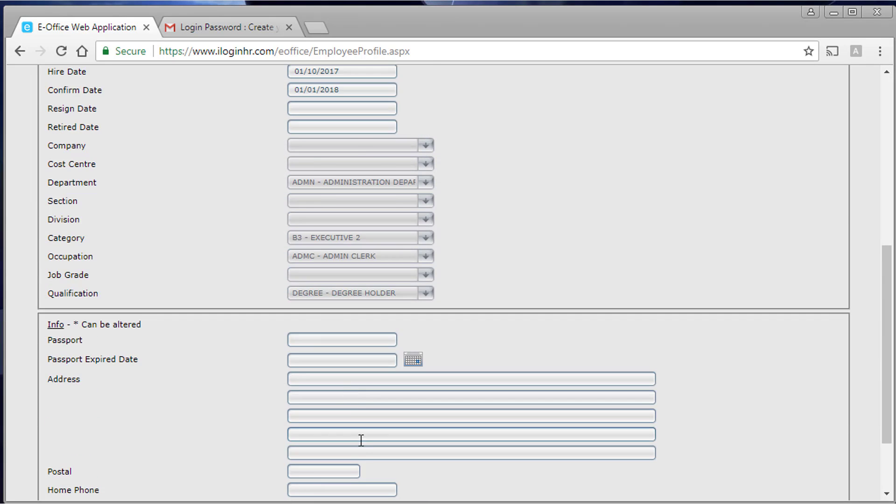
click(362, 459)
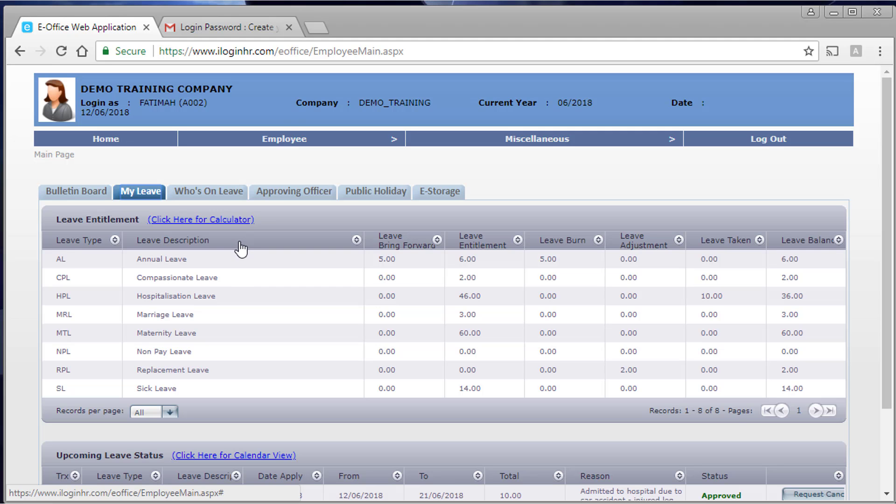
- Open Employee > Change Password and place the cursor in New Password, then Confirm Password
mouse_move(277, 141)
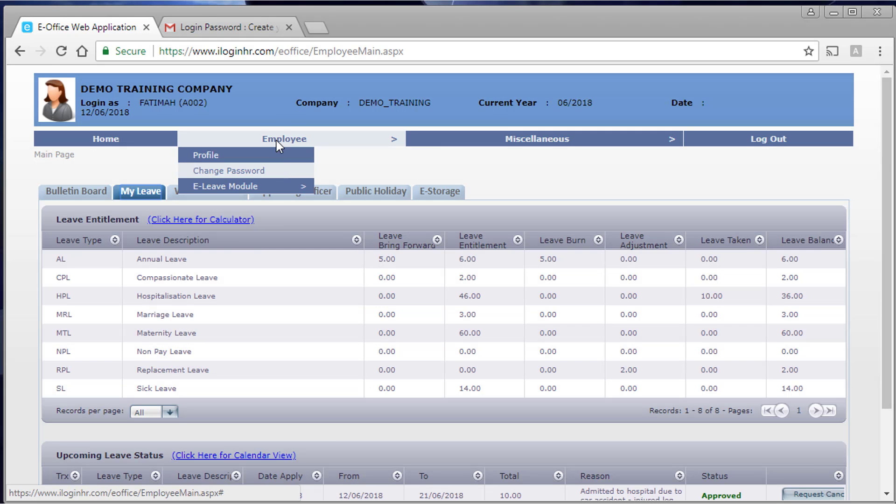
click(271, 172)
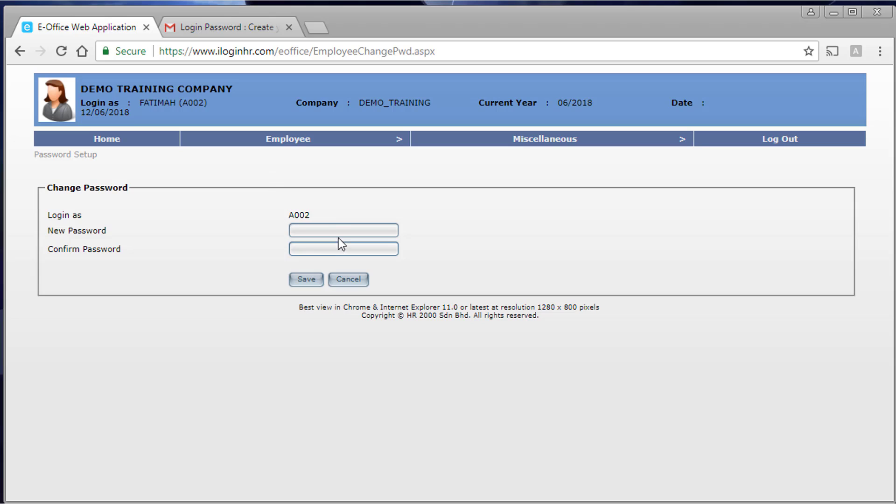
click(338, 233)
click(337, 245)
mouse_move(297, 141)
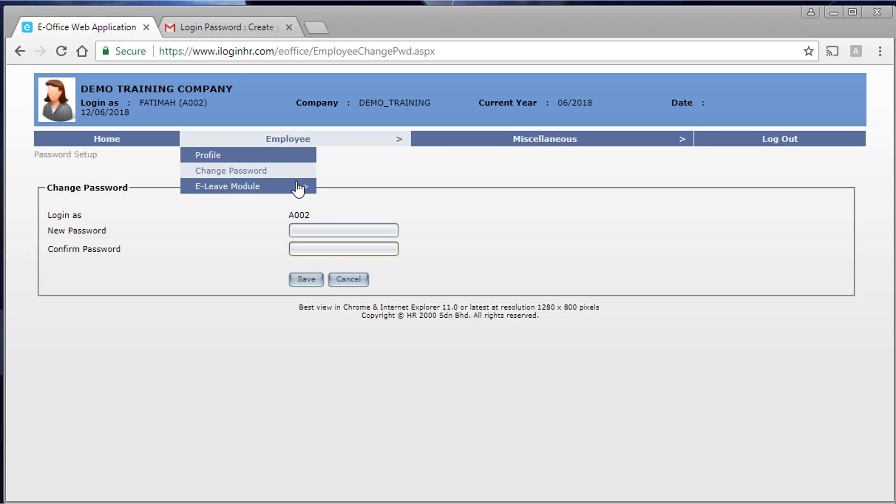
mouse_move(299, 189)
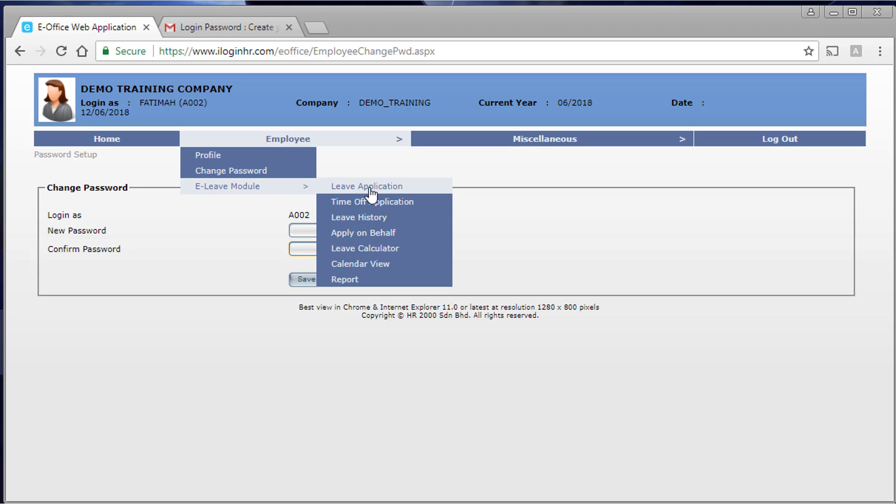
- Start an Annual Leave application with a start date of 14/09/2018
click(407, 189)
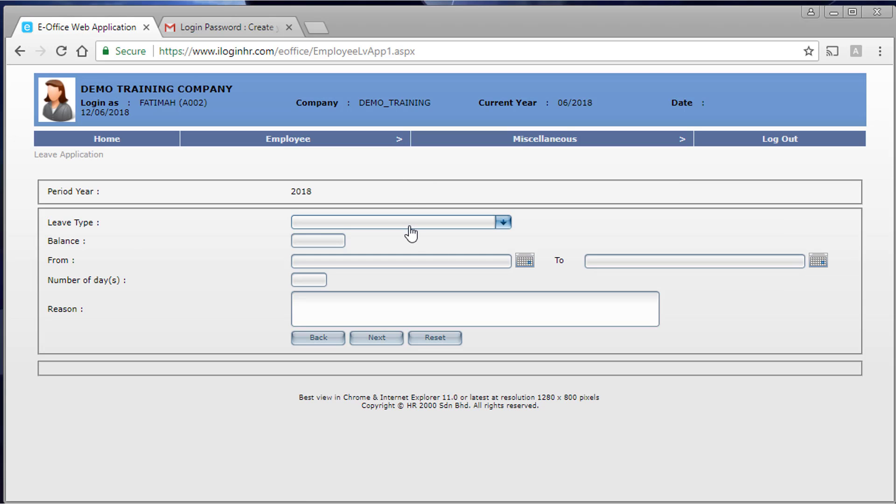
click(407, 230)
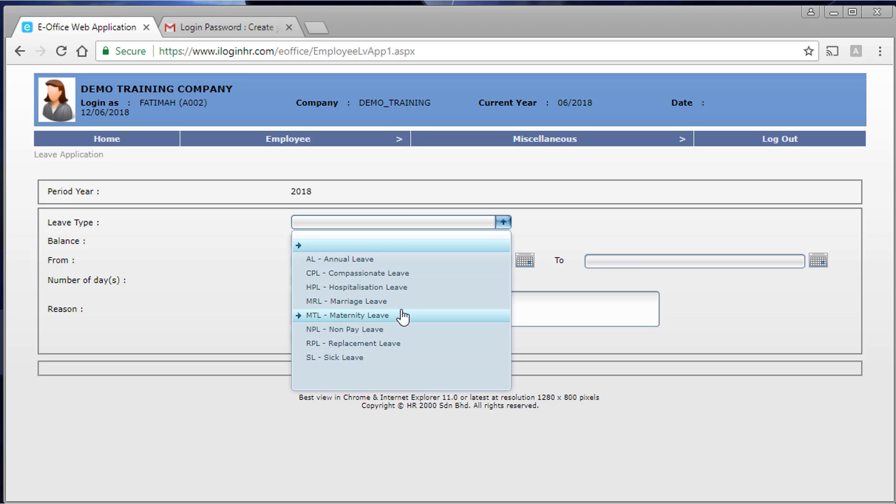
click(395, 261)
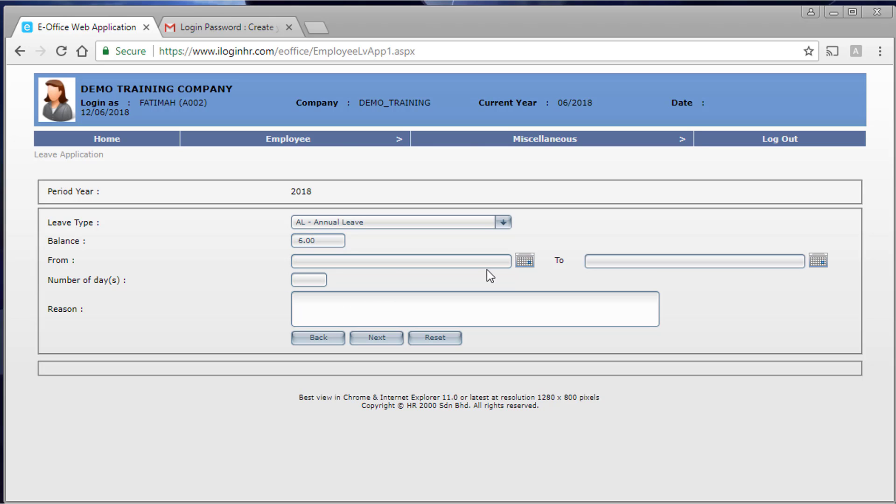
click(524, 261)
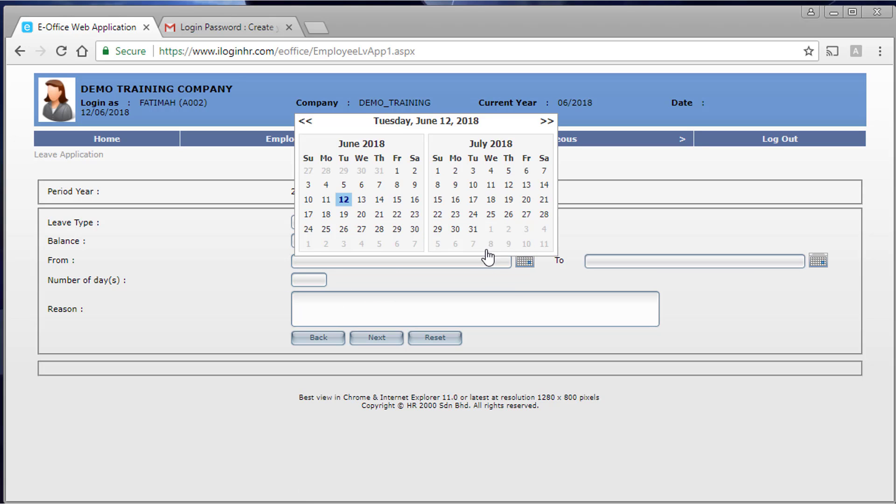
click(549, 121)
click(549, 122)
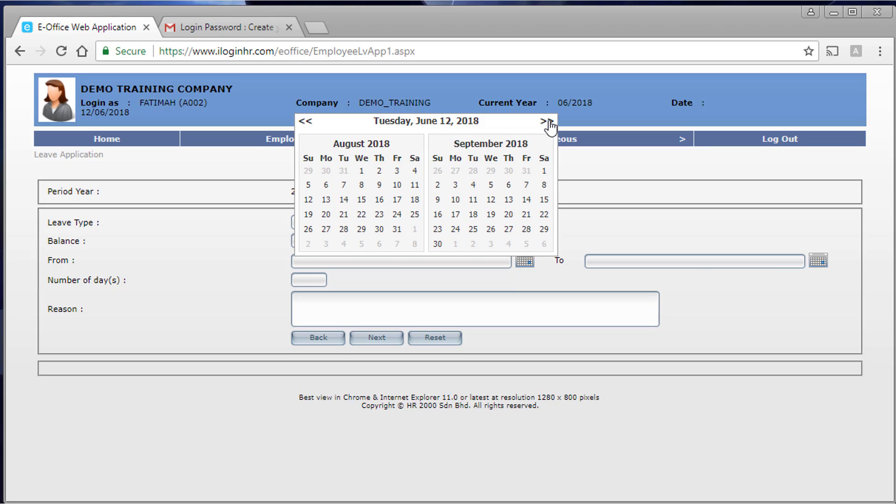
click(526, 199)
- Set the end date to 18/09/2018 and enter 'vacation' as the reason
click(818, 261)
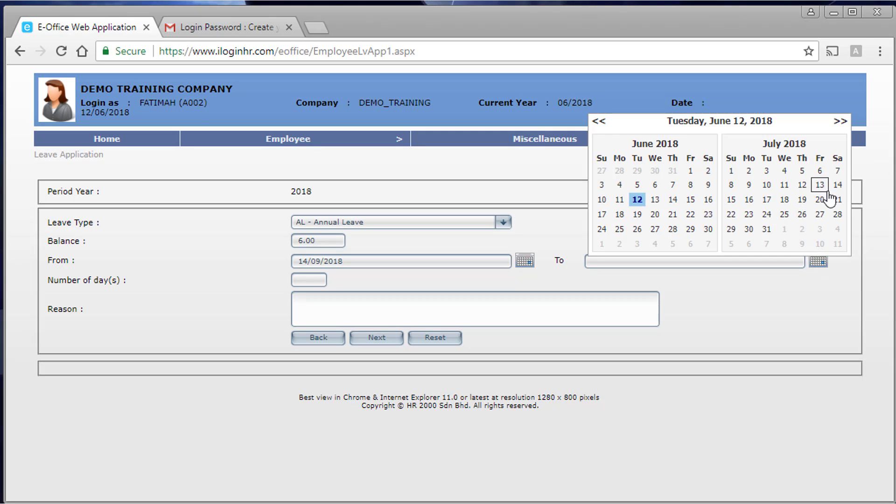
click(836, 122)
click(836, 122)
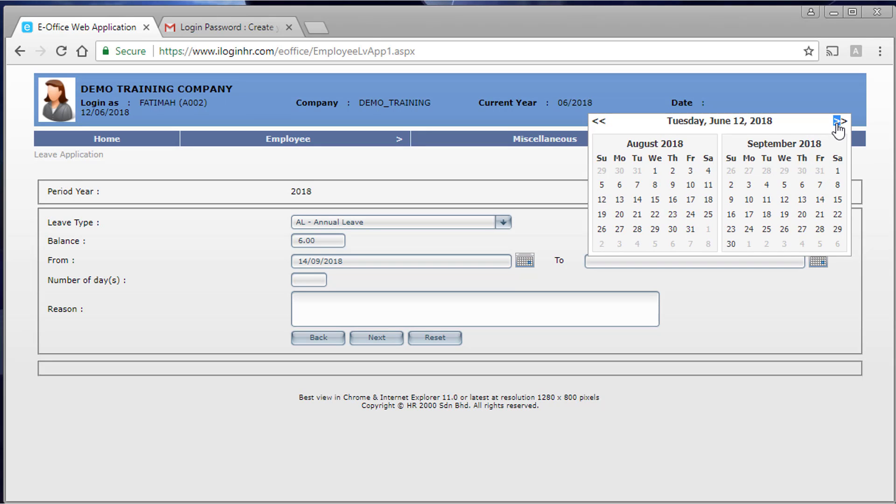
click(837, 122)
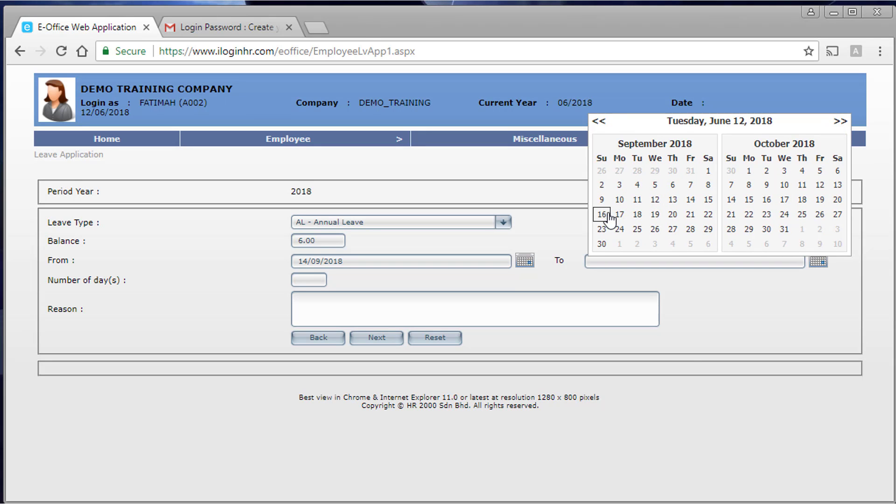
click(640, 215)
click(569, 316)
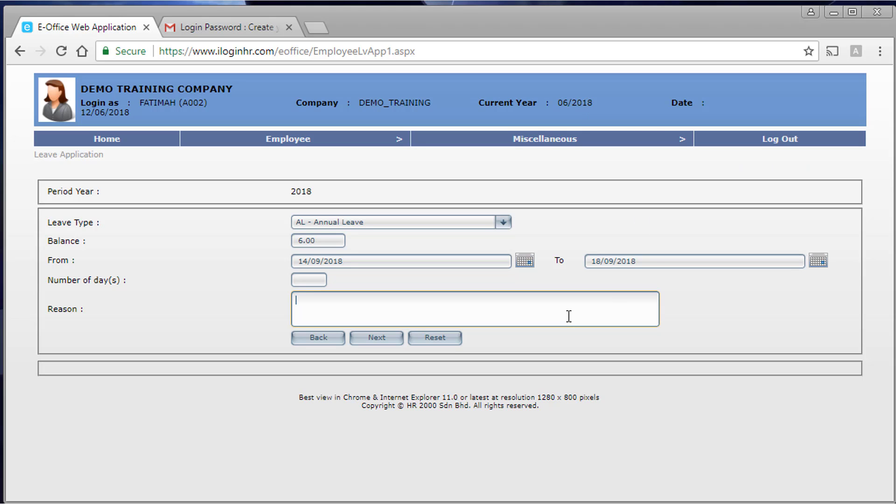
text(vacation)
- In the day breakdown, make Tuesday 18/09/2018 a 0.5-day AM half day
click(362, 333)
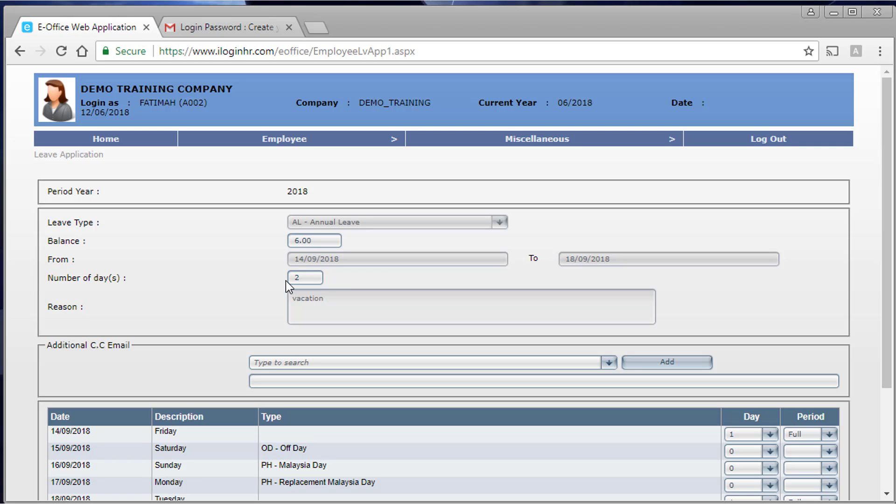
scroll(314, 294, down, 3)
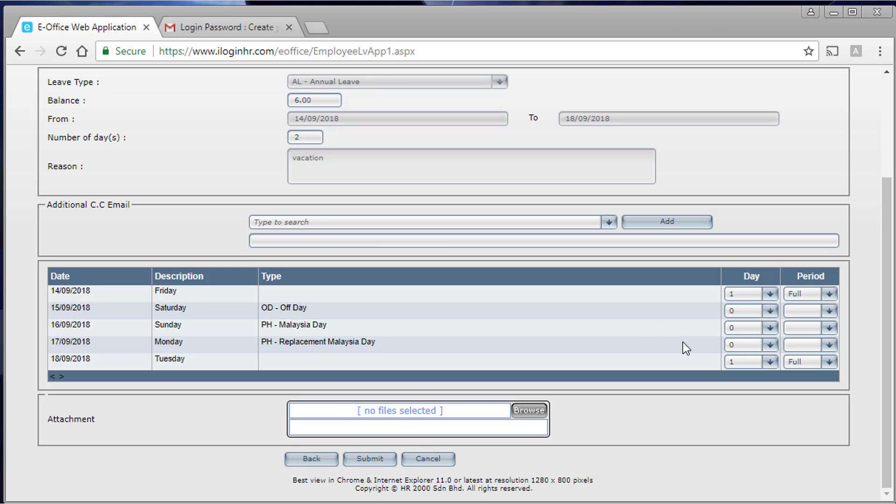
click(740, 363)
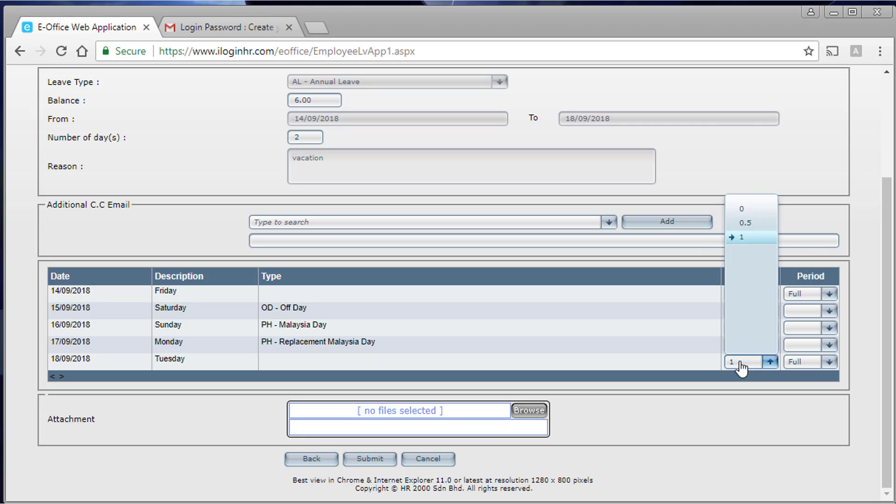
click(757, 224)
click(801, 362)
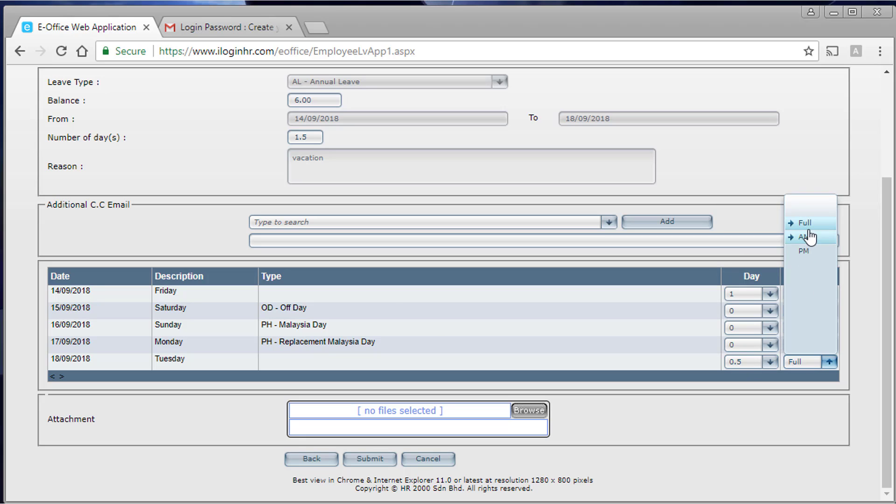
click(814, 238)
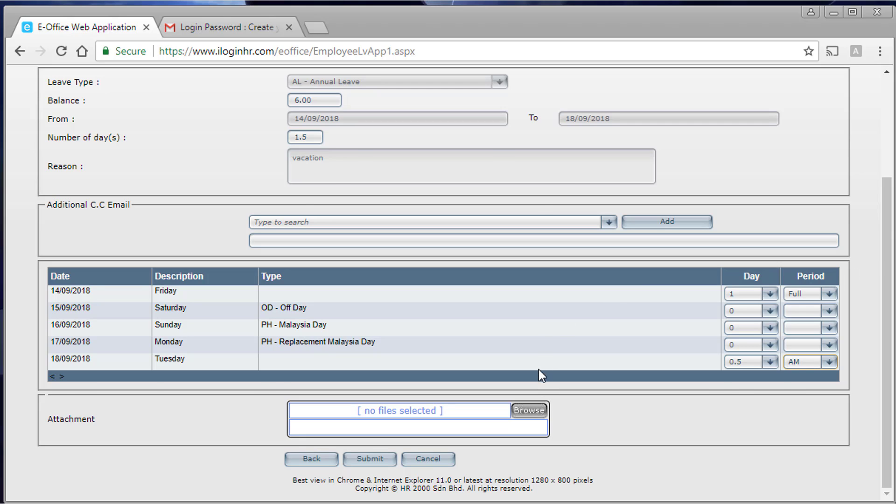
- Leave CC Email empty and submit the 1.5-day annual leave application
scroll(538, 369, up, 2)
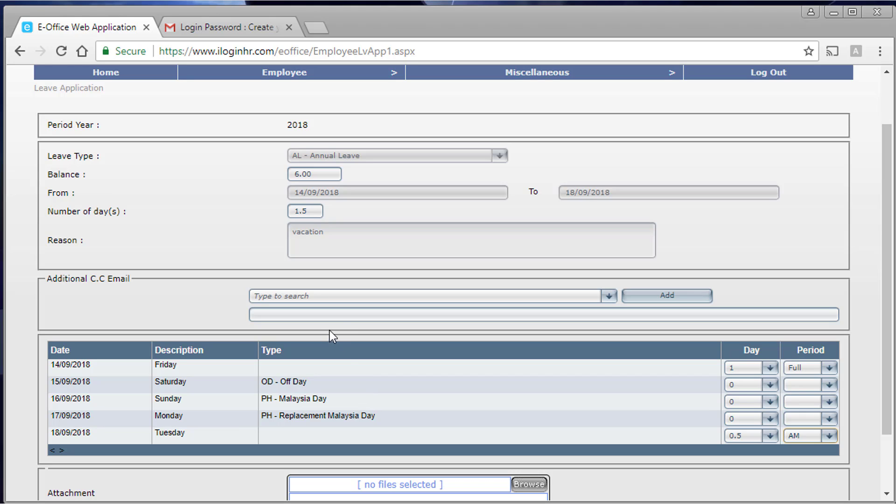
click(348, 297)
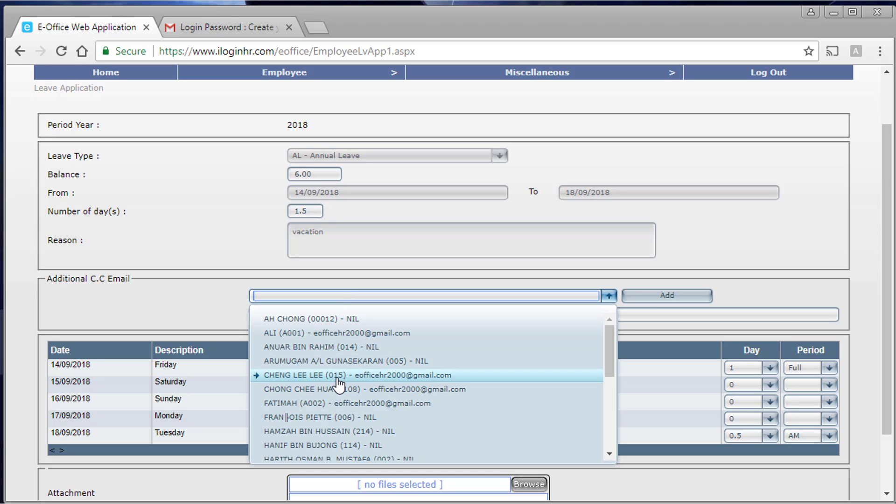
click(181, 304)
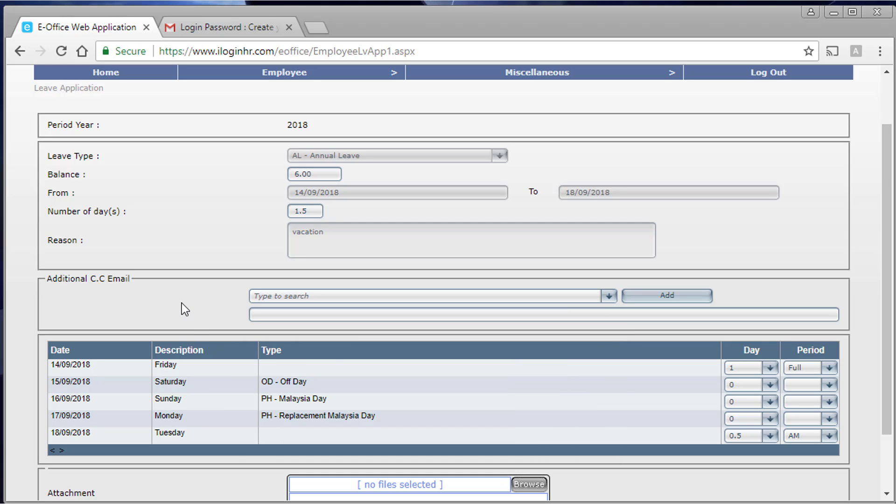
scroll(181, 302, down, 2)
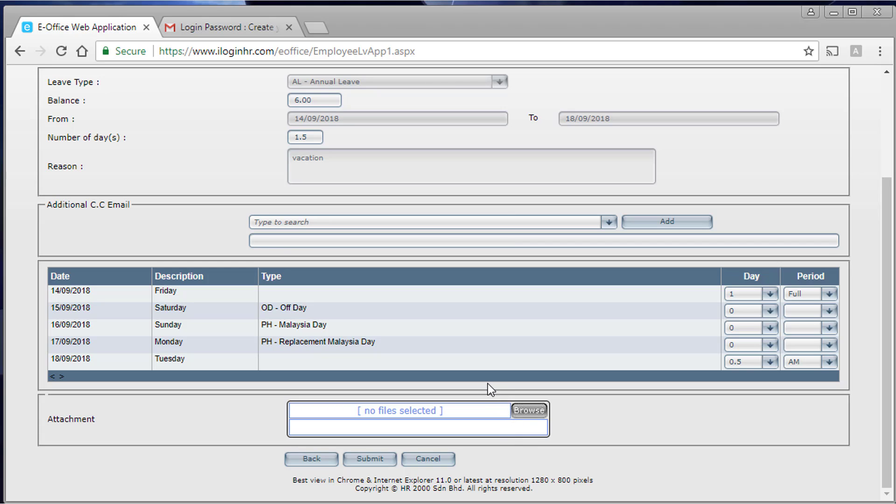
click(378, 465)
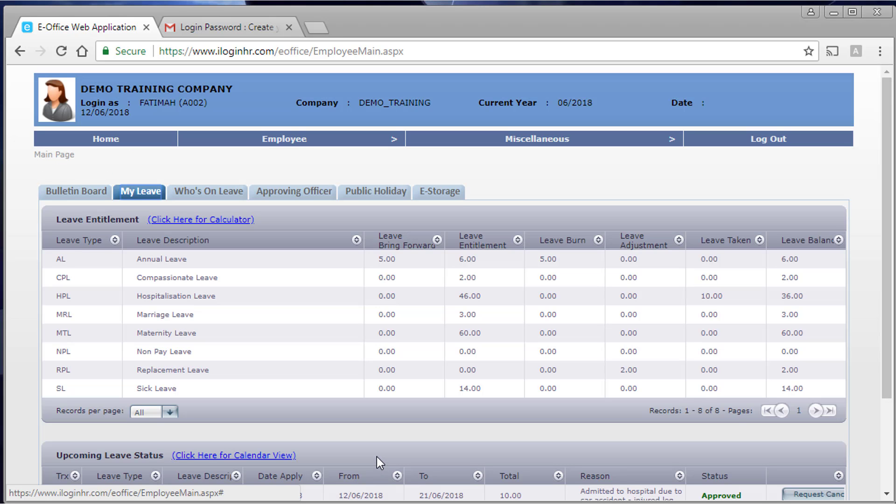
- Scroll My Leave to confirm the 1.50-day 14/09–18/09/2018 vacation leave is Pending
scroll(376, 455, down, 3)
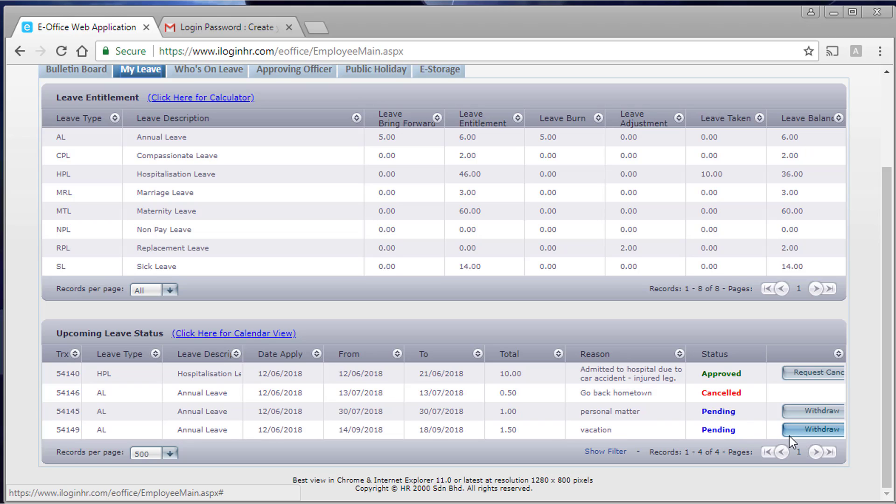
scroll(594, 450, up, 3)
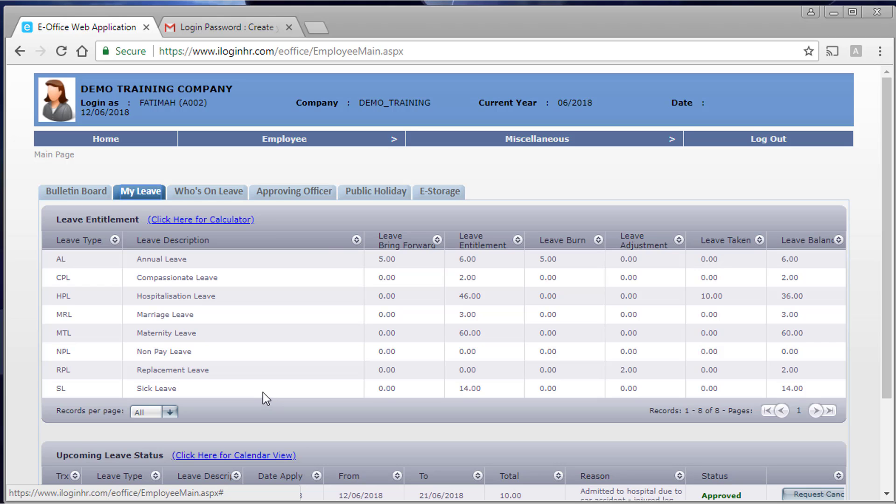
mouse_move(318, 134)
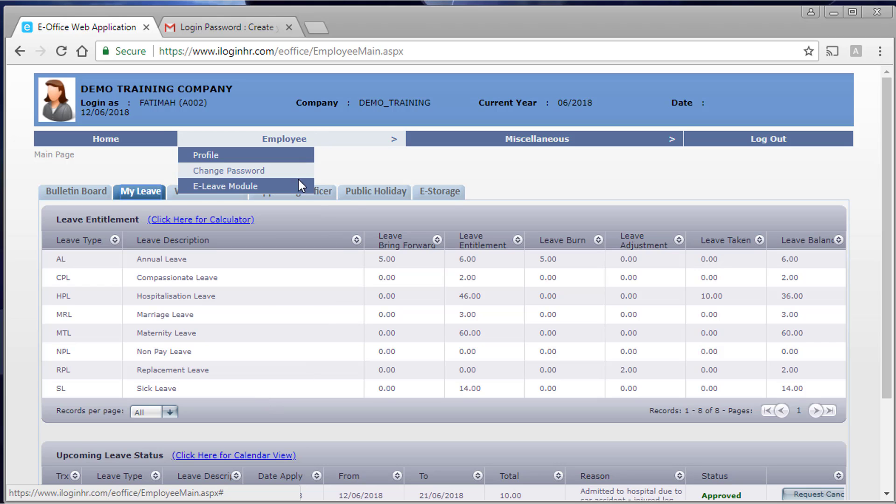
mouse_move(299, 186)
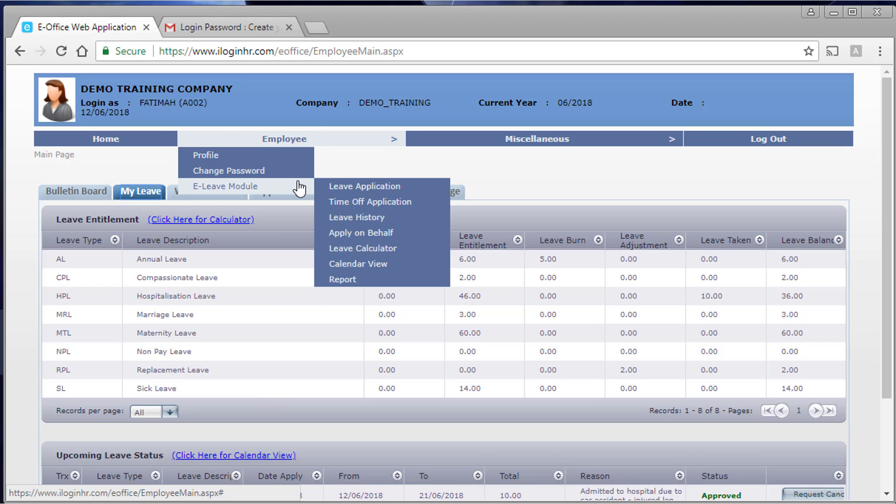
- Start an SL - Sick Leave application with a start date of 11/06/2018
click(383, 188)
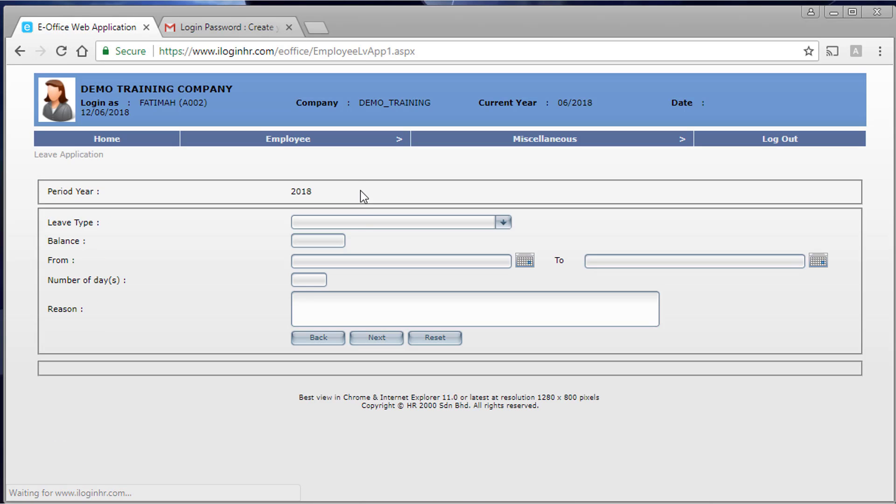
click(365, 222)
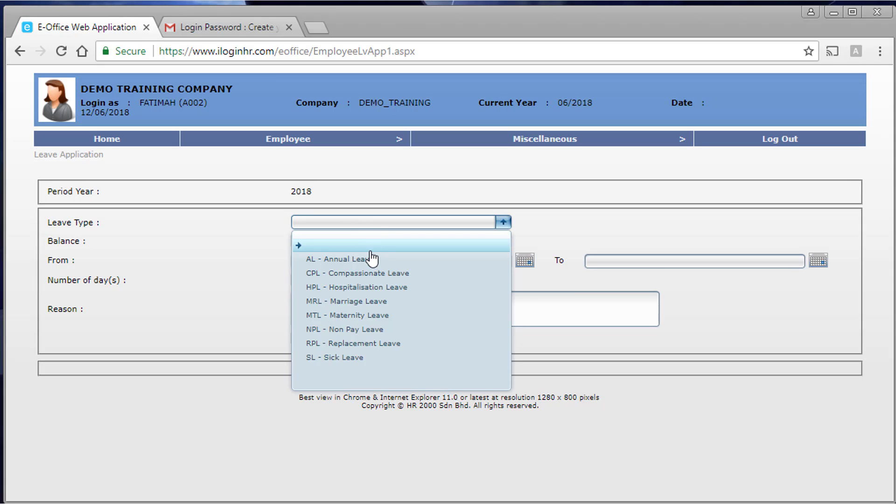
click(362, 358)
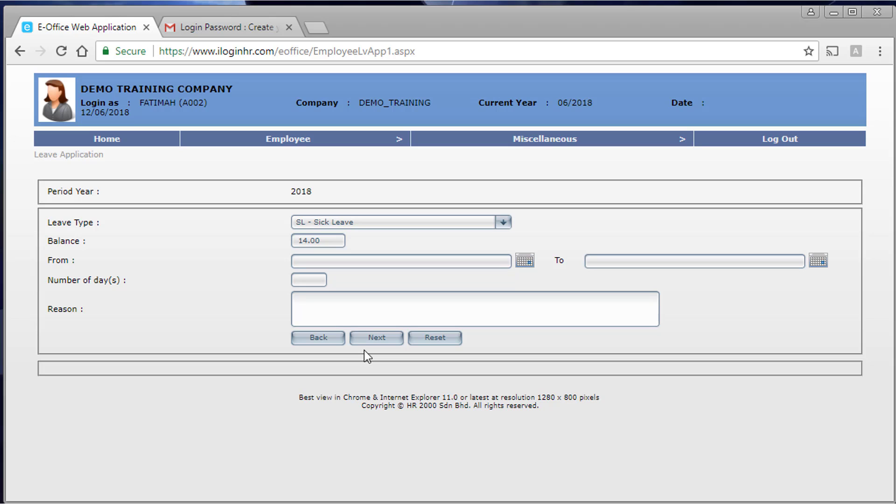
click(525, 262)
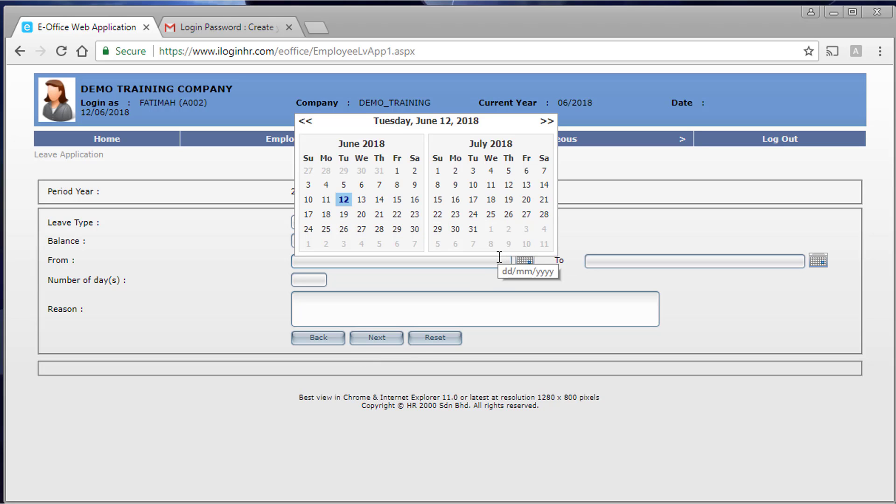
click(328, 200)
- Set the end date to 11/06/2018 and the reason to 'fever', then continue to the day breakdown
click(819, 263)
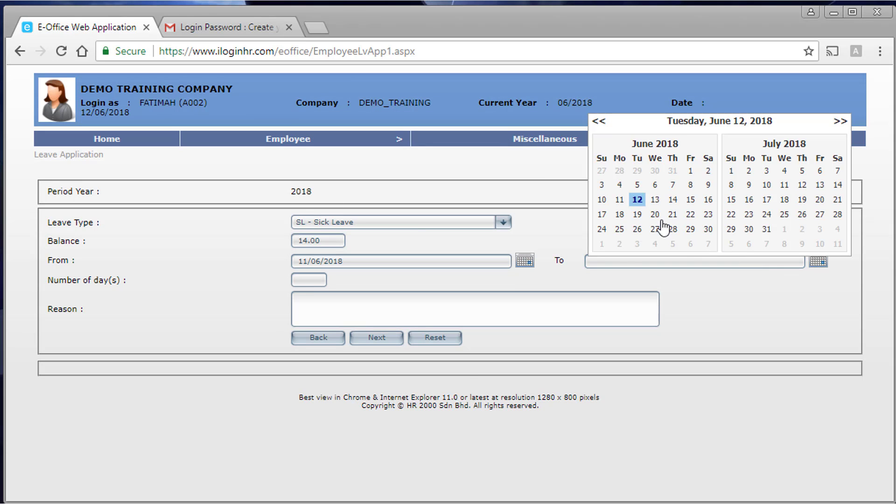
click(619, 199)
click(533, 301)
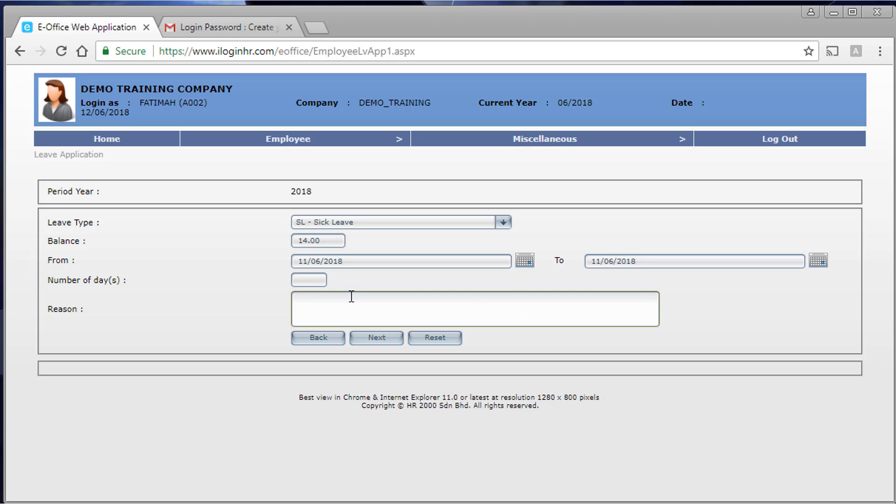
text(fever)
click(377, 338)
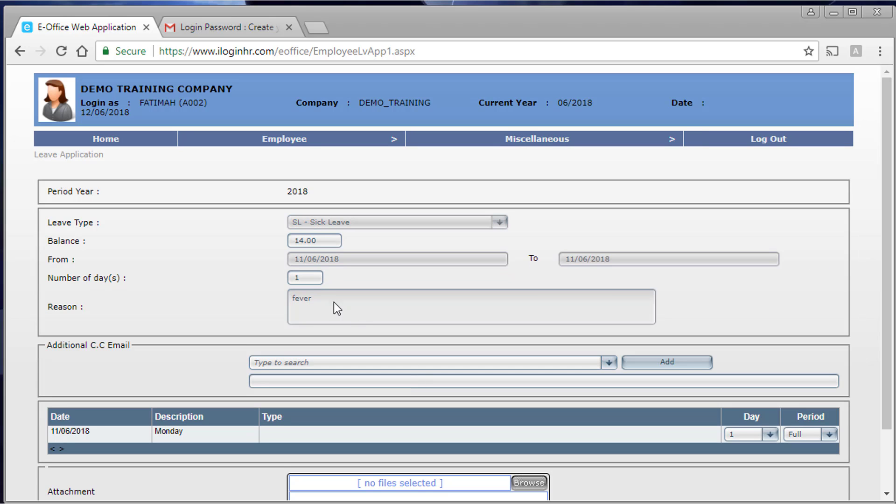
scroll(308, 287, down, 2)
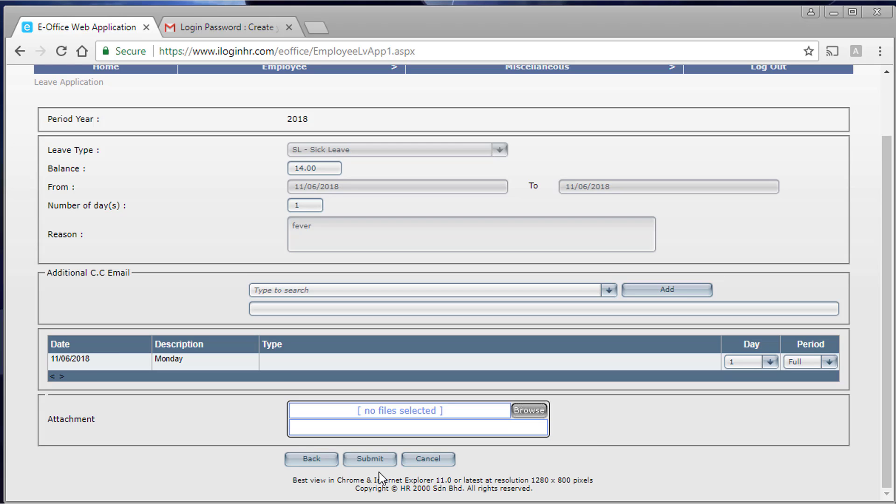
- Submit the sick leave and note the warning that a file attachment is required
click(371, 459)
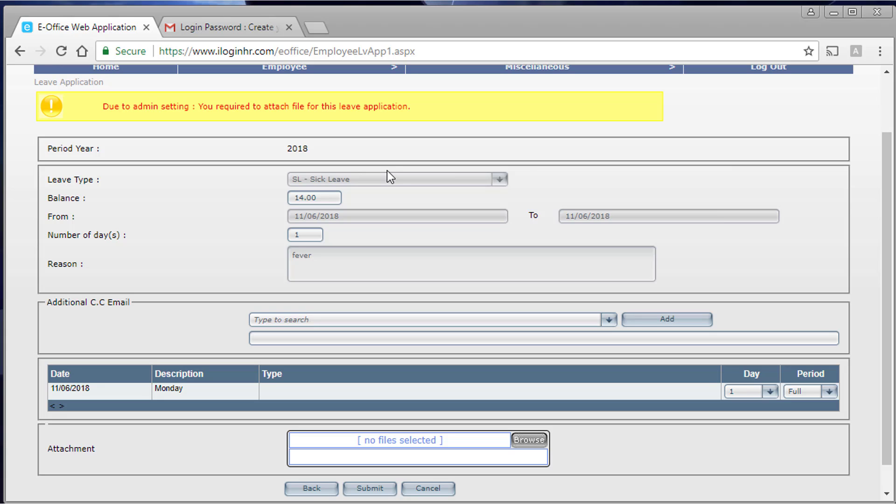
scroll(857, 480, down, 1)
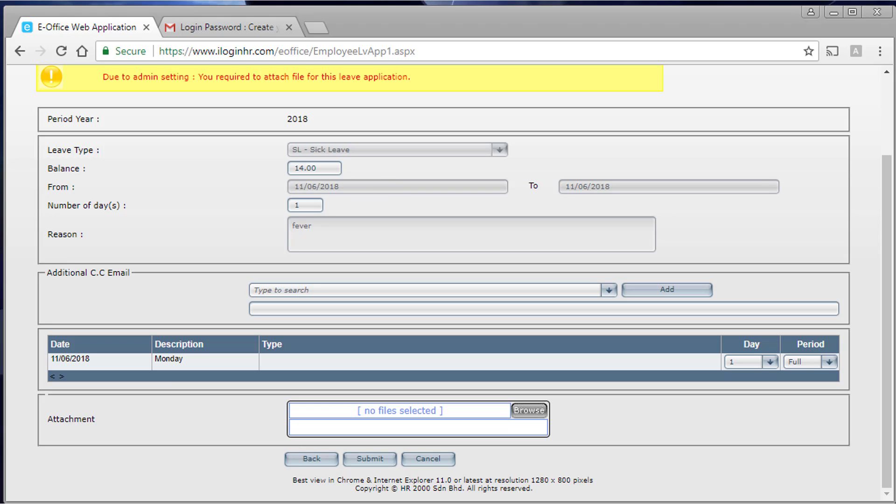
mouse_move(521, 503)
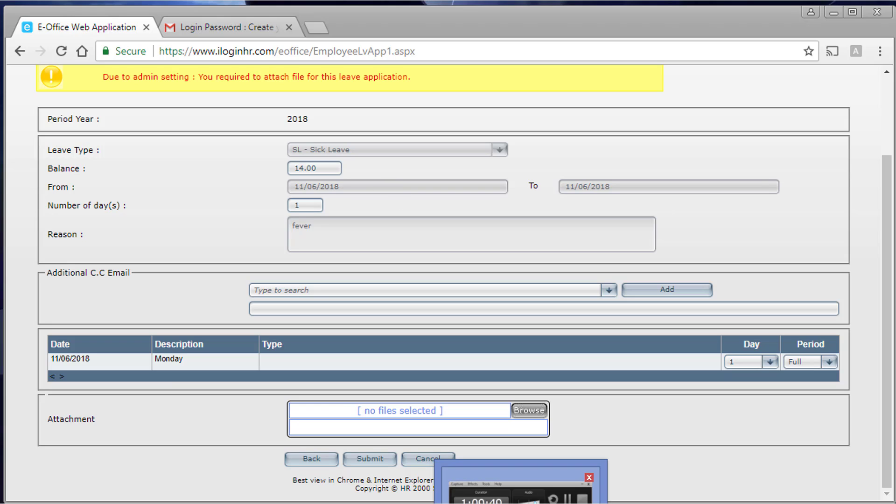
- Attach MC.pdf from the Desktop's Documents folder to the sick leave application
click(539, 412)
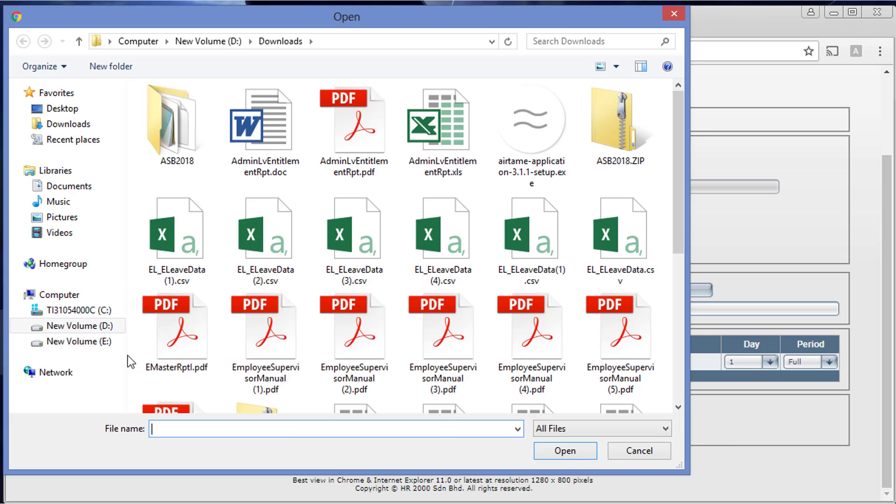
click(74, 295)
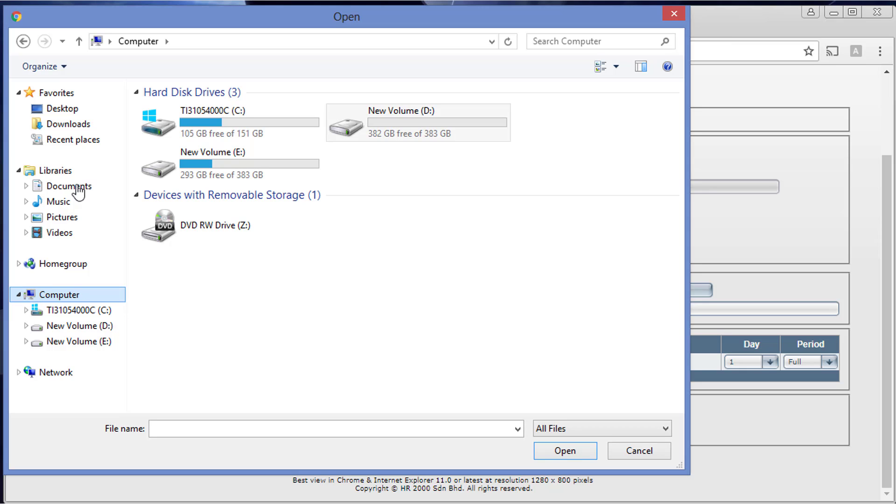
click(62, 109)
click(221, 315)
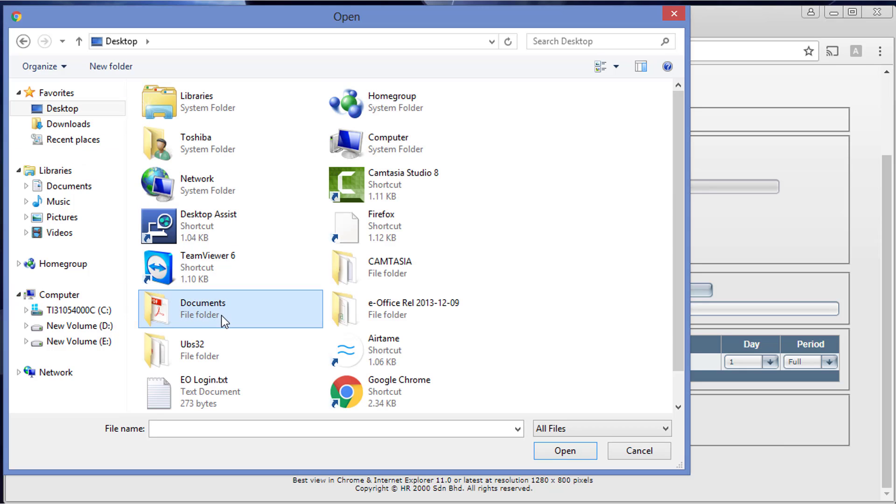
double_click(221, 315)
click(169, 110)
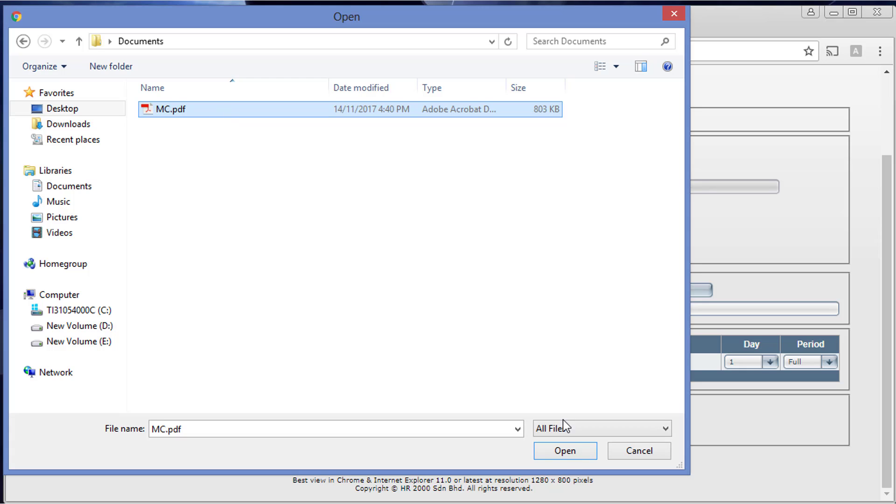
click(561, 455)
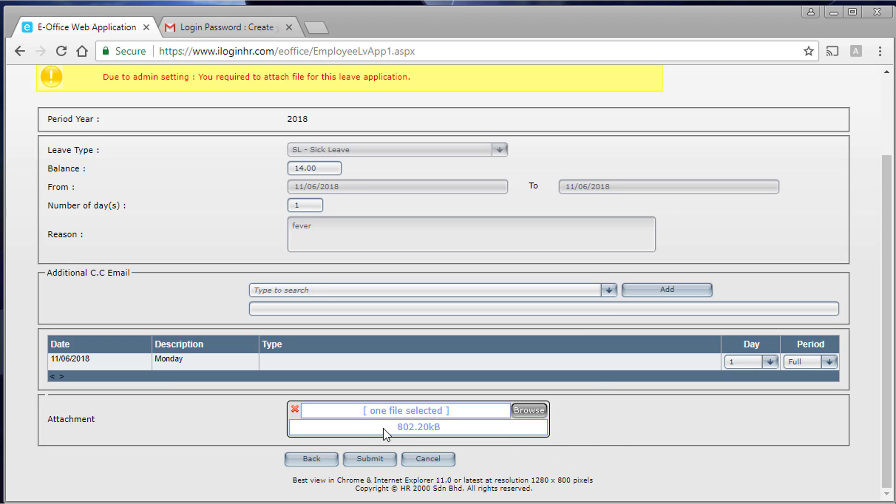
- Submit the 11/06/2018 'fever' sick leave and check that it is listed as Pending
click(372, 460)
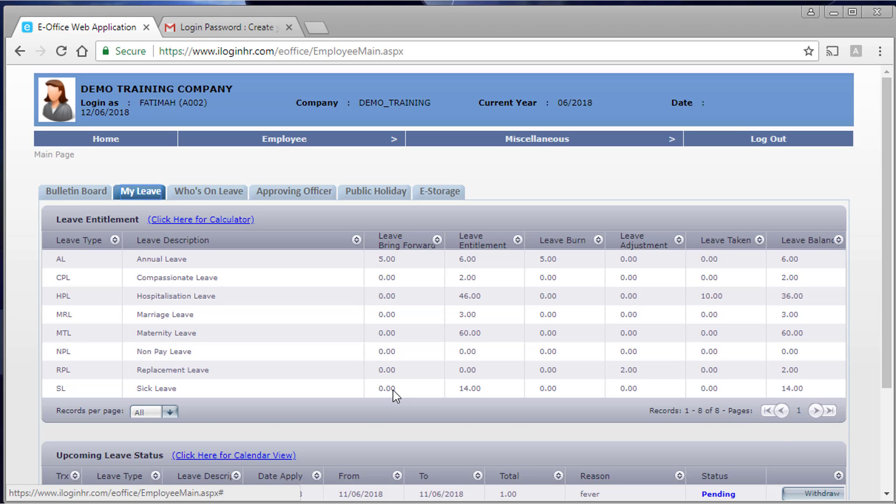
scroll(393, 390, down, 3)
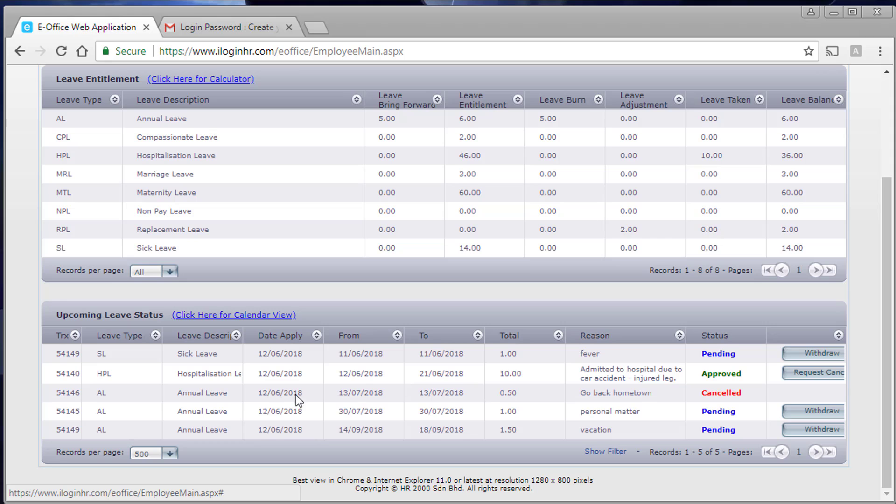
scroll(286, 415, up, 3)
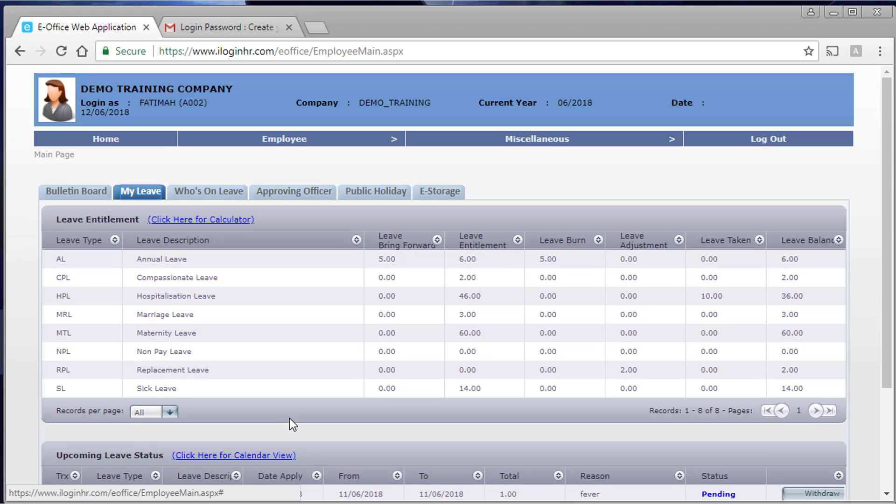
mouse_move(307, 139)
mouse_move(280, 186)
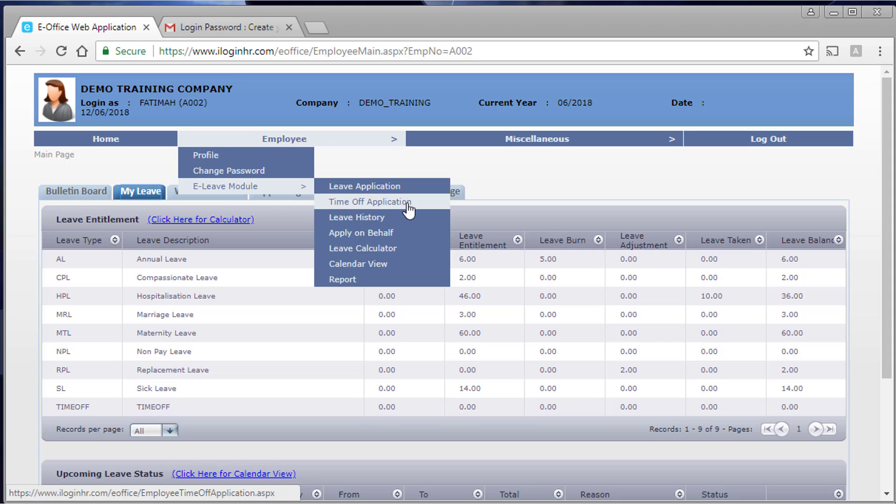
- Fill in a TIMEOFF request for 15/06/2018 with the reason 'Go to bank' and continue to hours
click(408, 204)
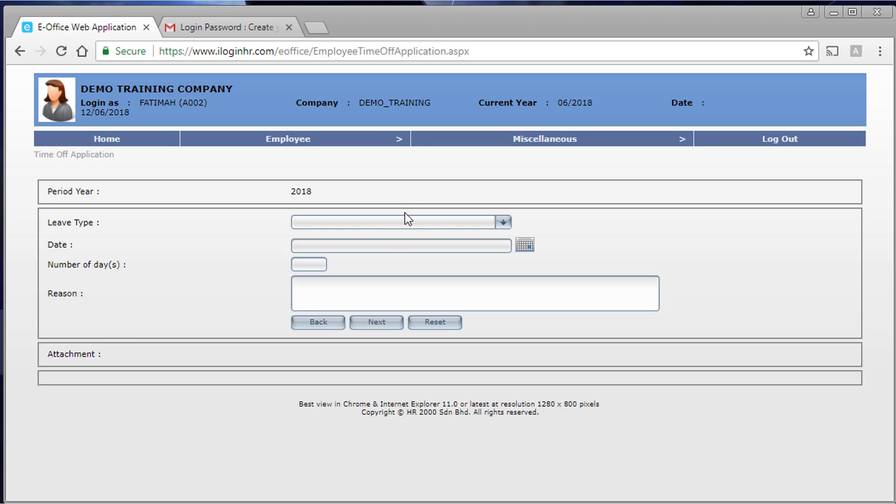
click(401, 221)
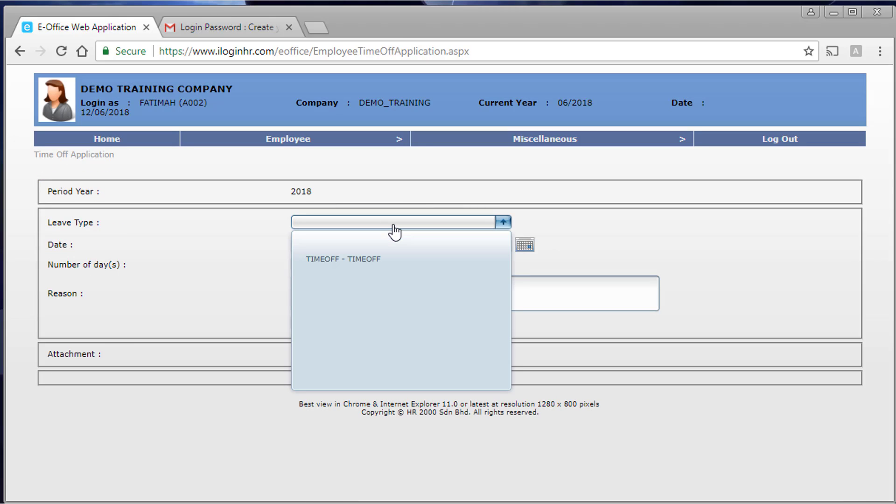
click(373, 265)
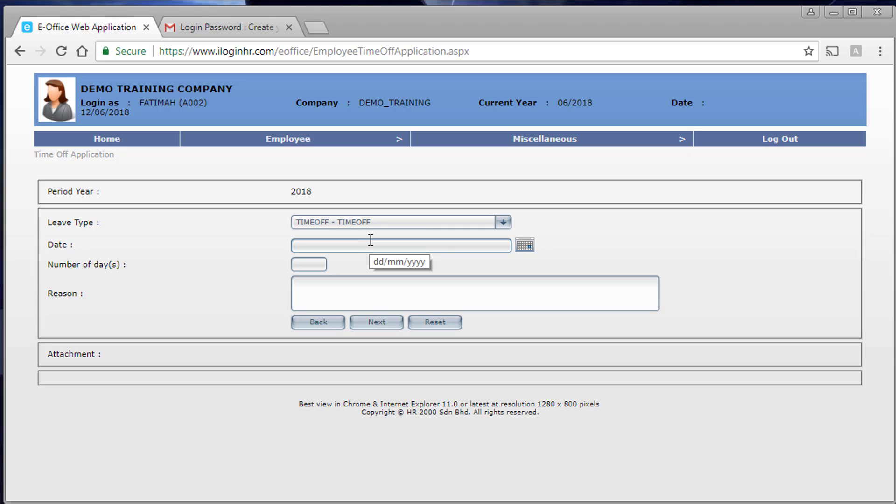
click(523, 245)
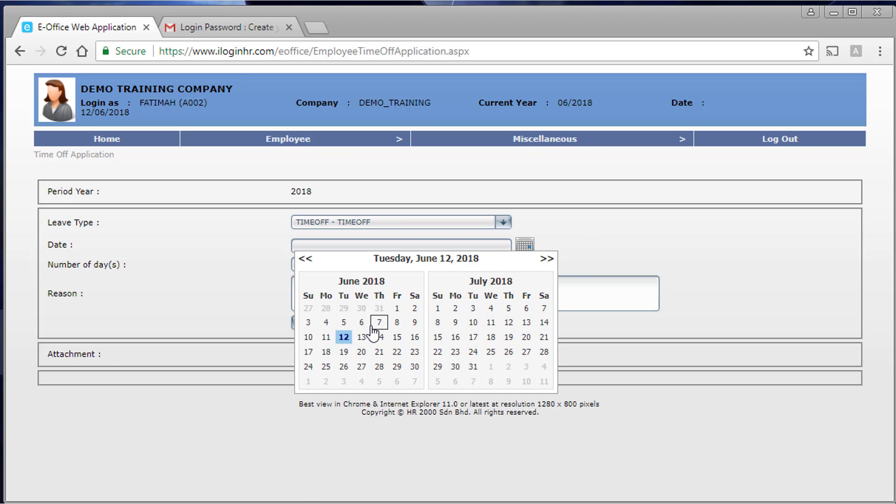
click(396, 337)
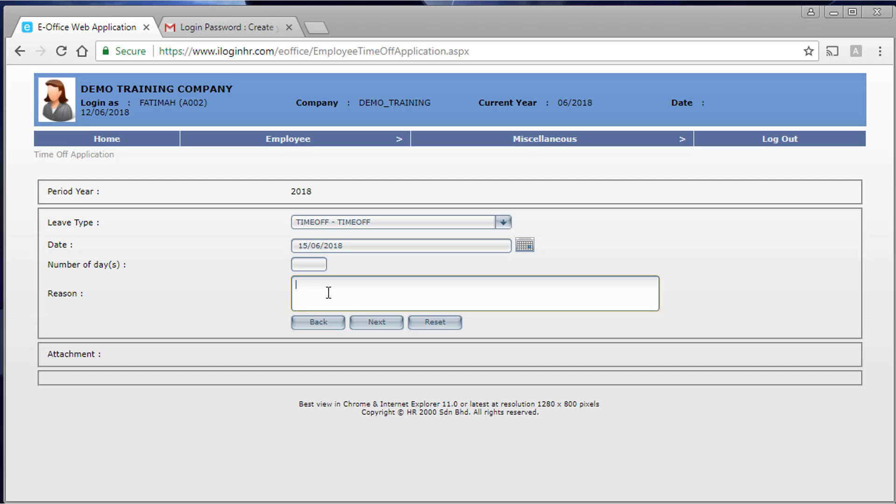
text(Go to bank)
click(376, 325)
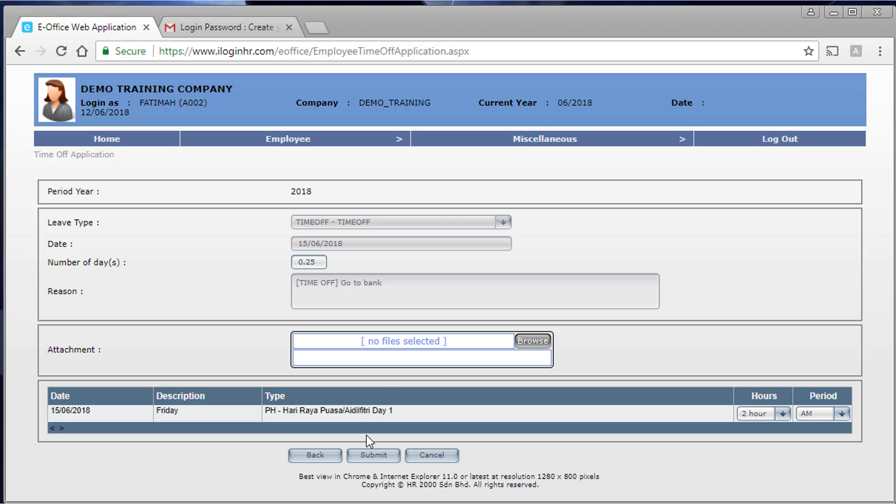
- Abandon the 15/06 request and start a new TIMEOFF request dated 13 June 2018
click(316, 456)
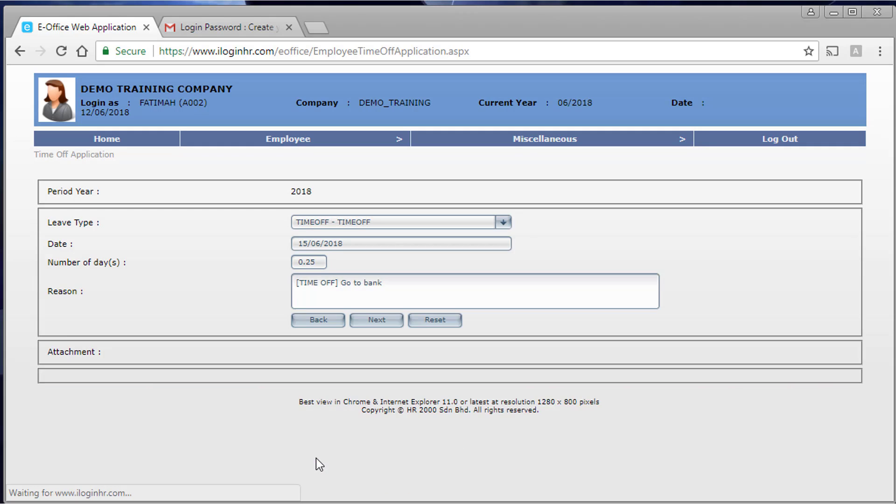
click(325, 322)
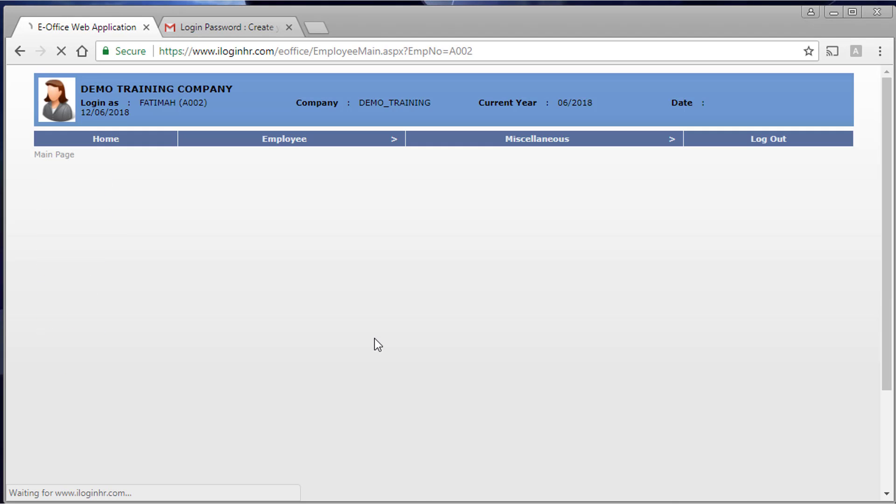
mouse_move(296, 141)
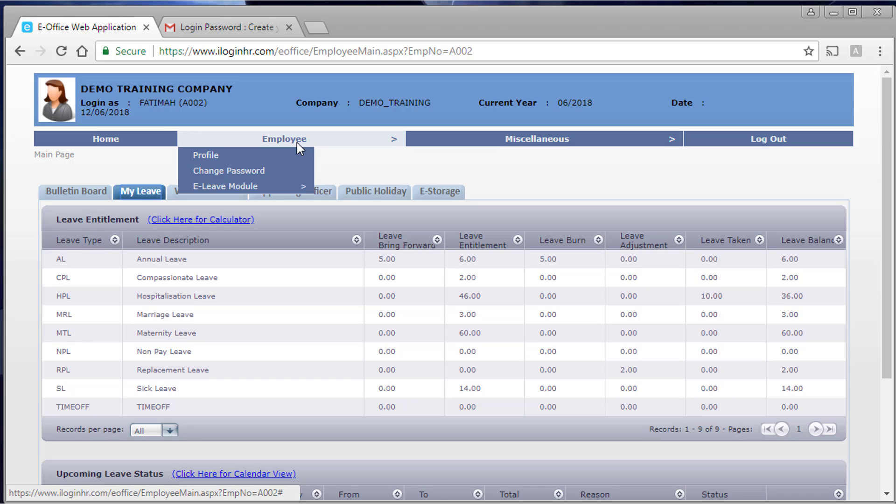
mouse_move(301, 186)
click(358, 203)
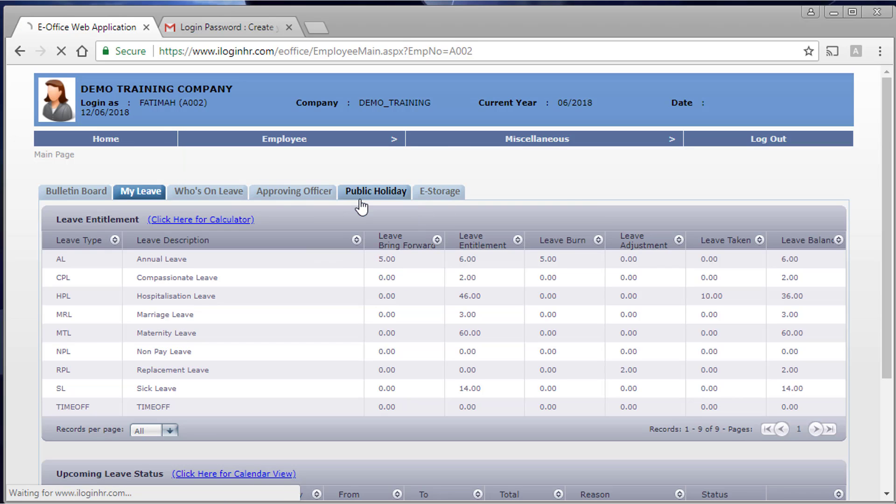
click(354, 223)
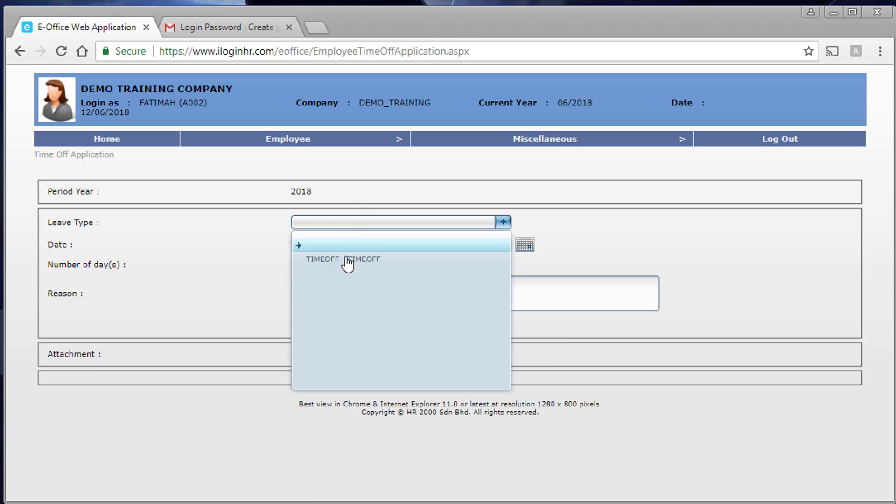
click(402, 259)
click(535, 251)
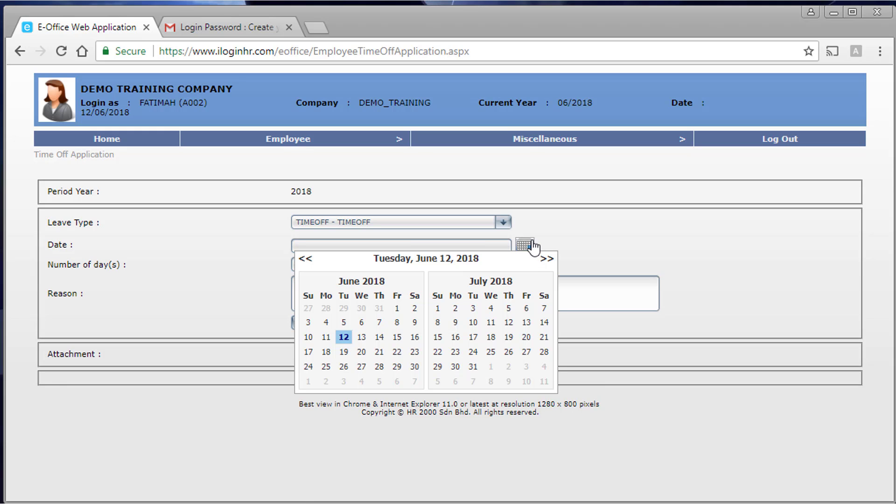
click(364, 338)
- Enter 'Go to bank', continue, then back out to My Leave after the already-applied warning
click(403, 287)
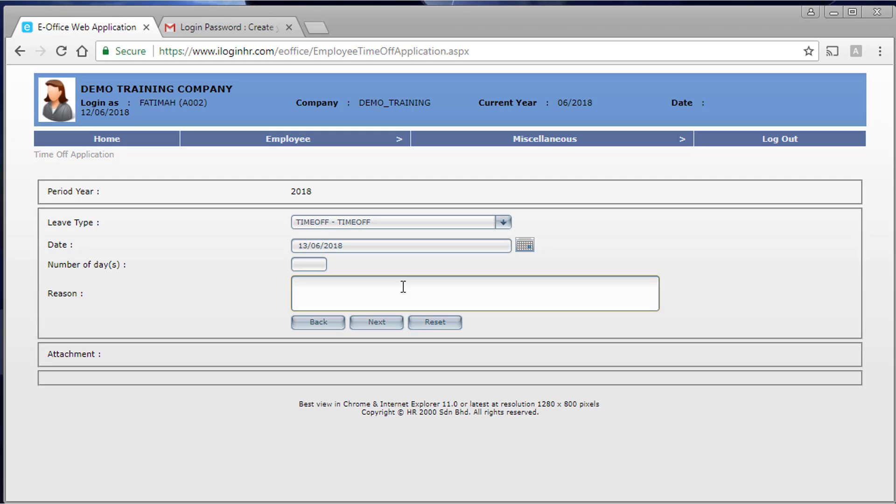
text(Go to bank)
click(379, 323)
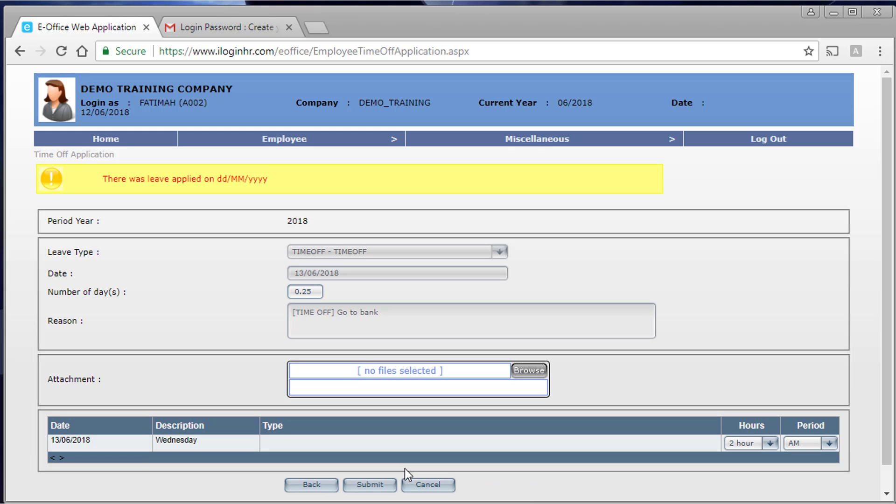
scroll(404, 468, down, 1)
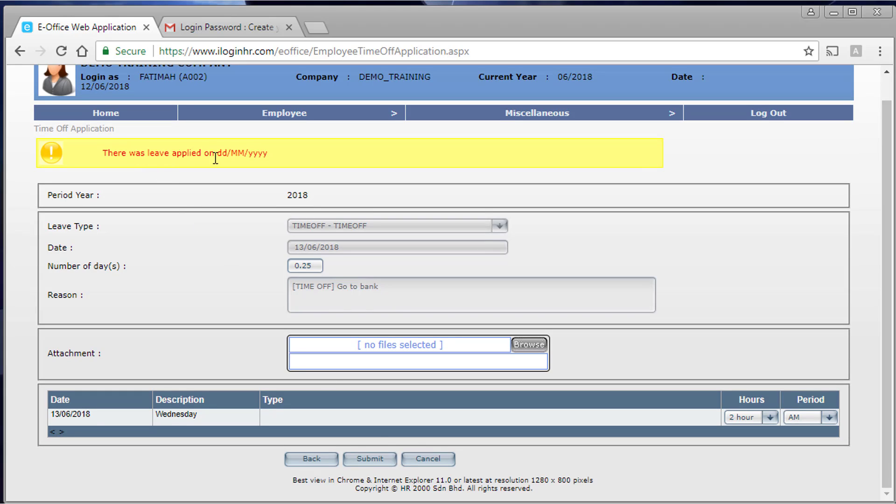
click(315, 458)
click(340, 356)
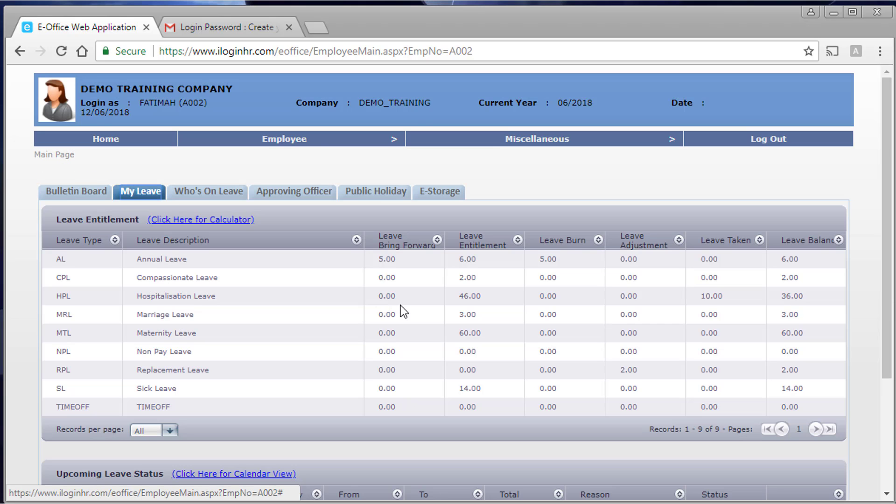
- Start a new TIMEOFF request dated 8 August 2018
mouse_move(306, 138)
mouse_move(280, 186)
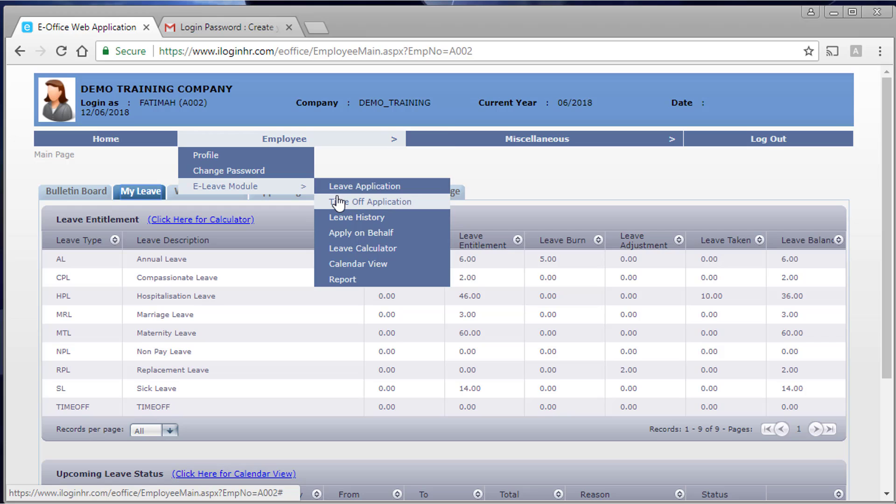
click(335, 202)
click(373, 222)
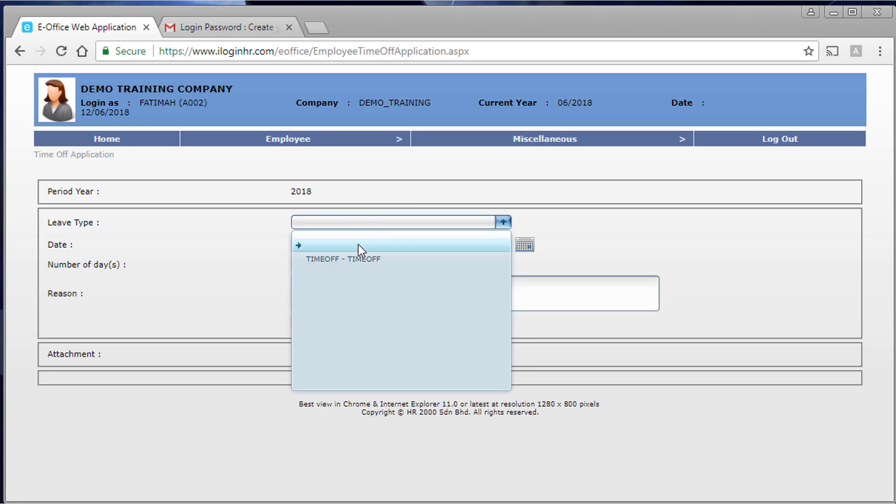
click(359, 256)
click(531, 247)
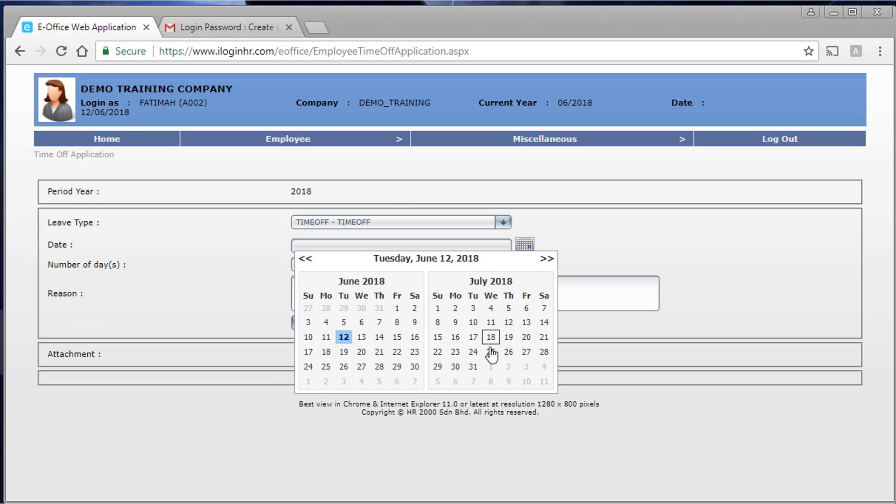
click(546, 259)
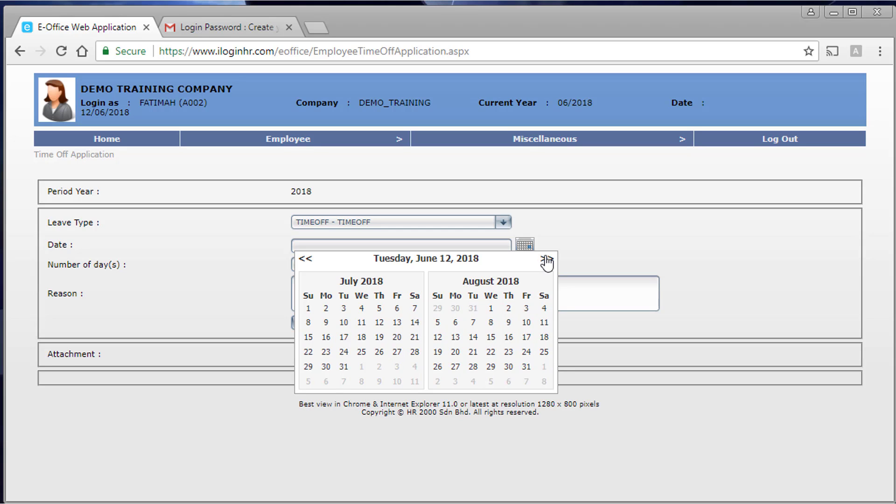
click(490, 323)
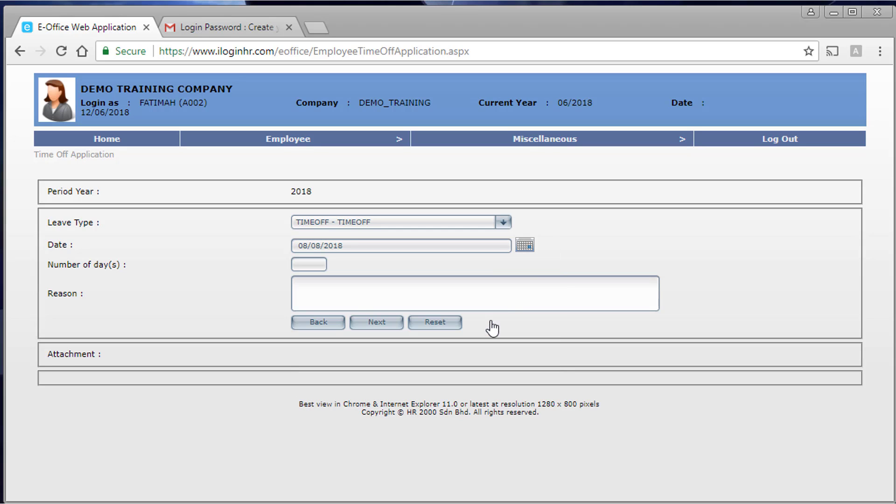
- Enter 'Go to bank' as the reason and submit the 08/08/2018 time-off request
click(395, 293)
text(o to)
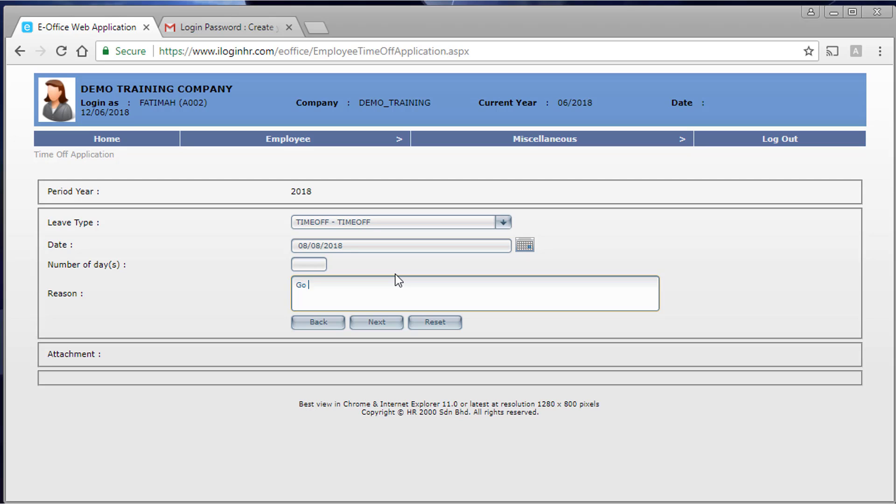
key(BackSpace)
key(BackSpace)
text(to bank)
click(388, 325)
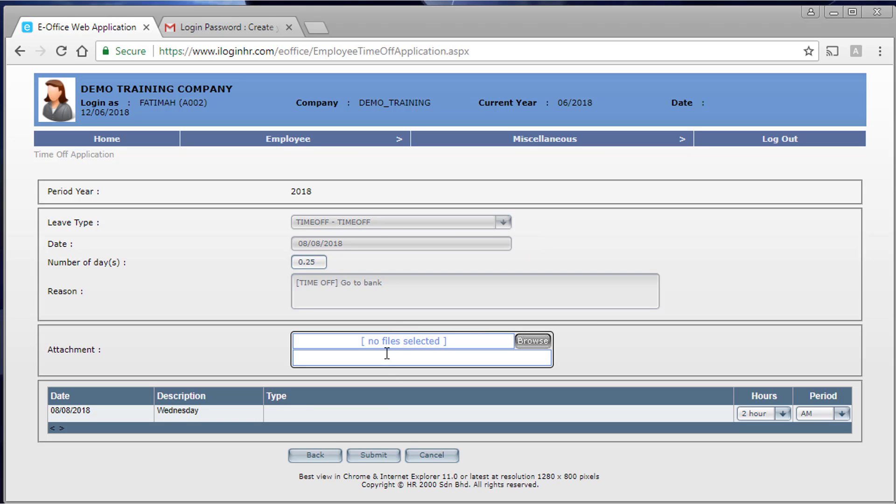
click(369, 457)
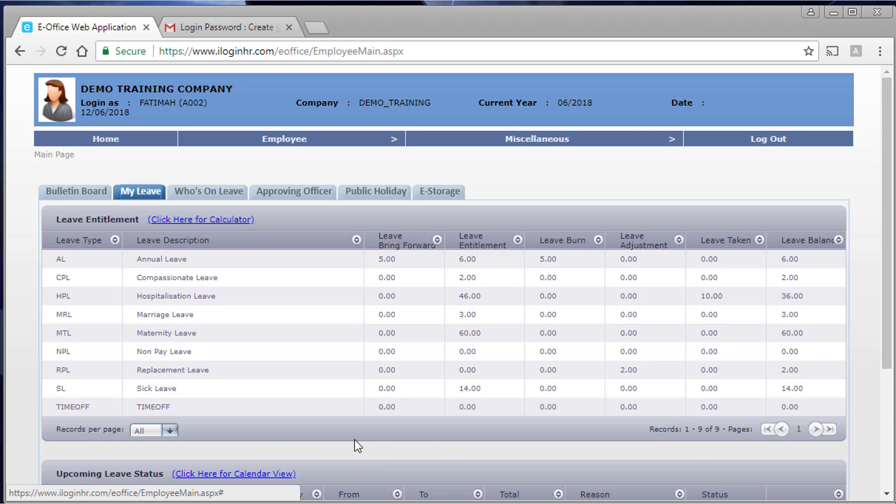
- Check that the 0.25-day TIMEOFF on 08/08/2018 is Pending in Upcoming Leave Status
scroll(355, 440, down, 3)
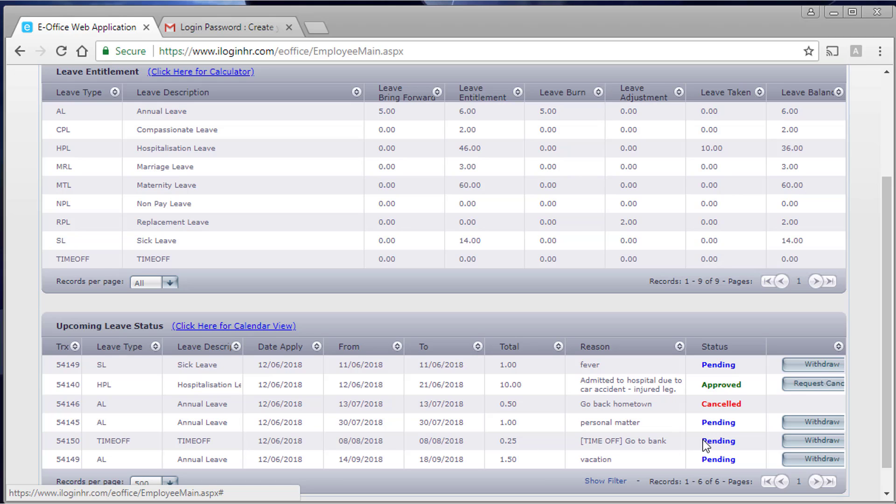
scroll(449, 442, up, 3)
mouse_move(291, 135)
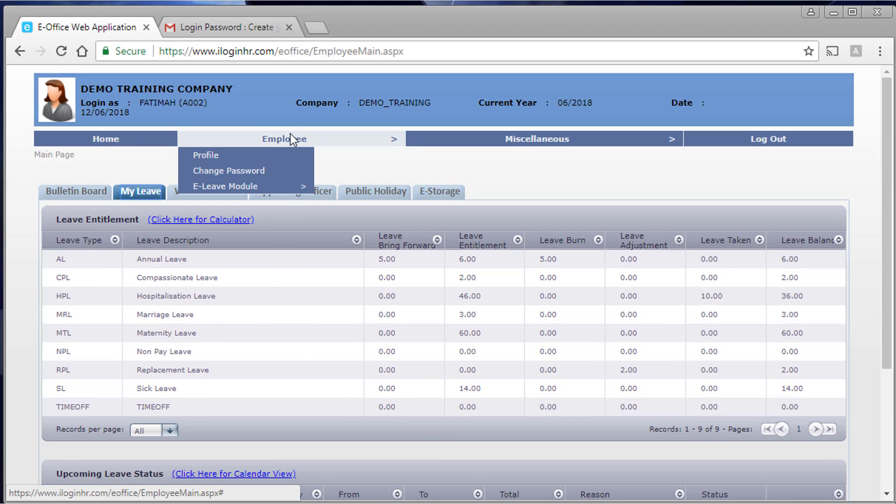
mouse_move(276, 186)
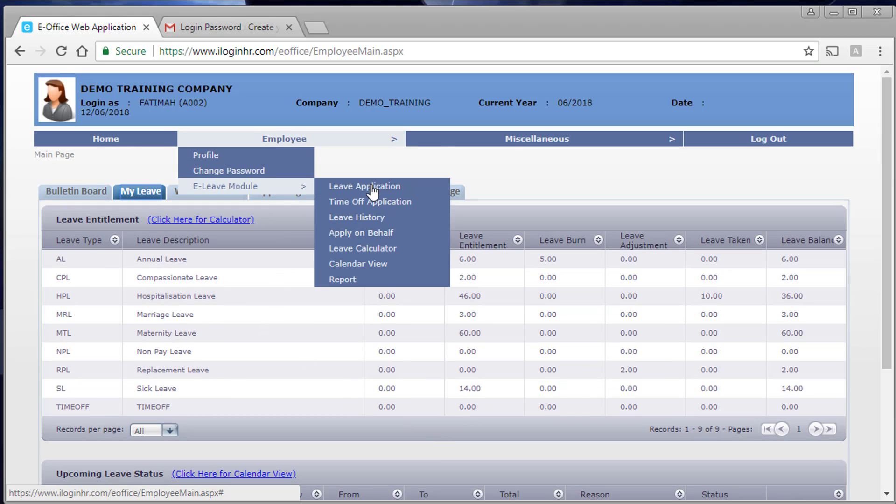
- Open the Leave History page and check the 2018 records and covered years
click(379, 220)
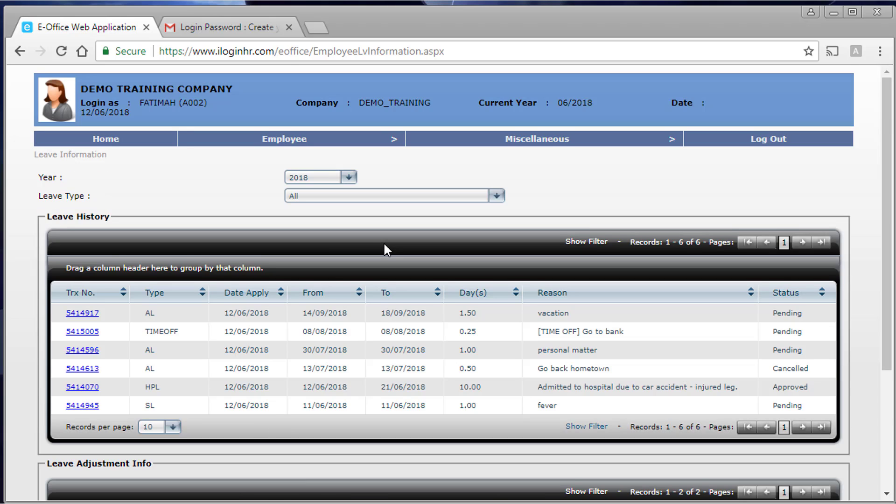
scroll(382, 242, down, 4)
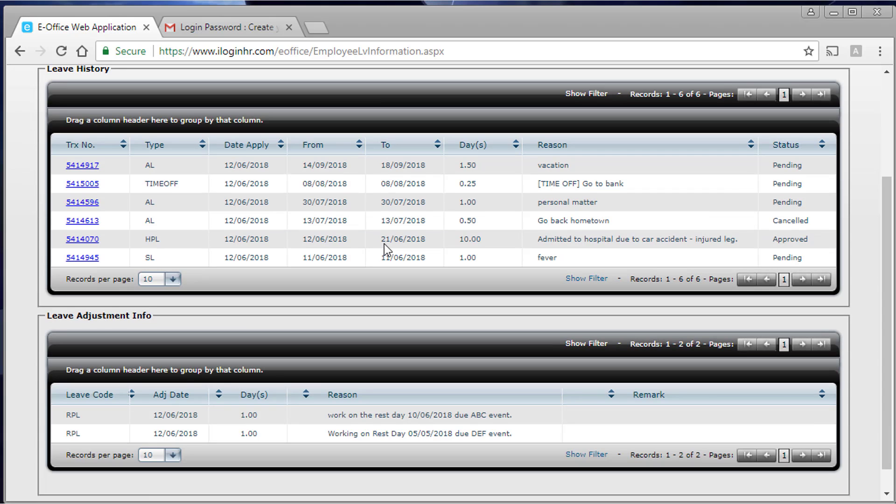
scroll(383, 245, up, 2)
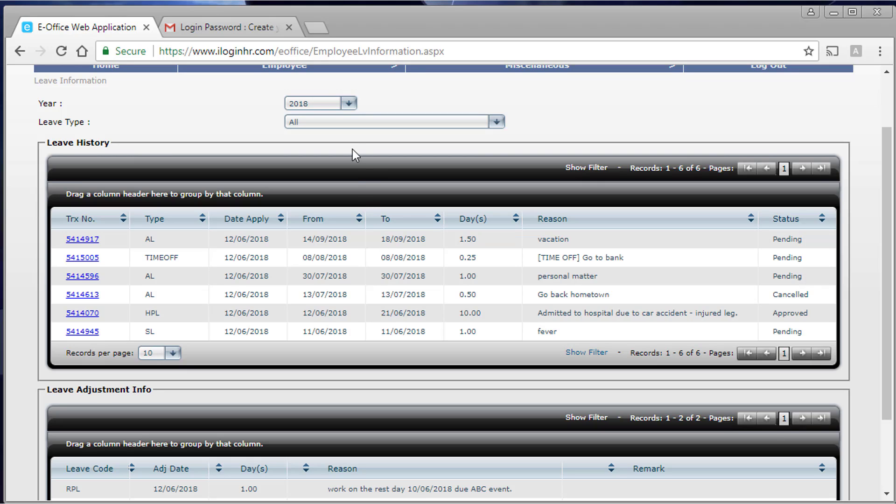
click(328, 107)
- Filter the leave history to AL - Annual Leave, then back to All leave types
click(329, 111)
click(340, 123)
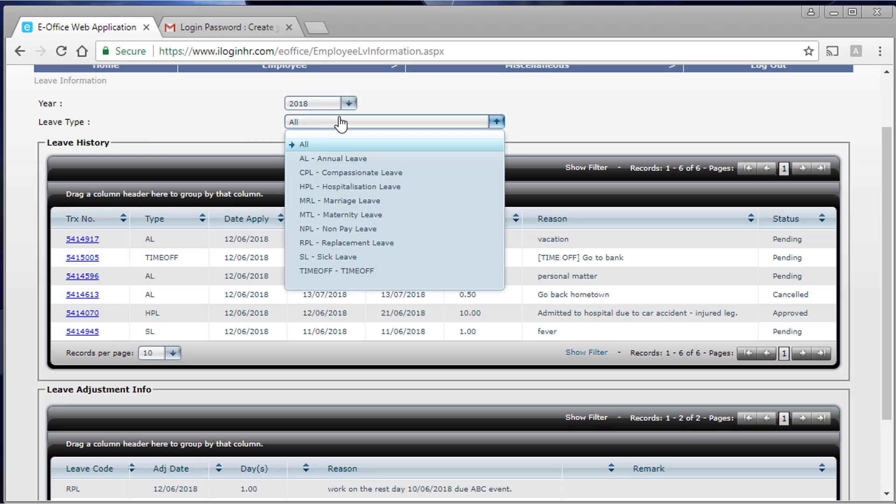
click(346, 159)
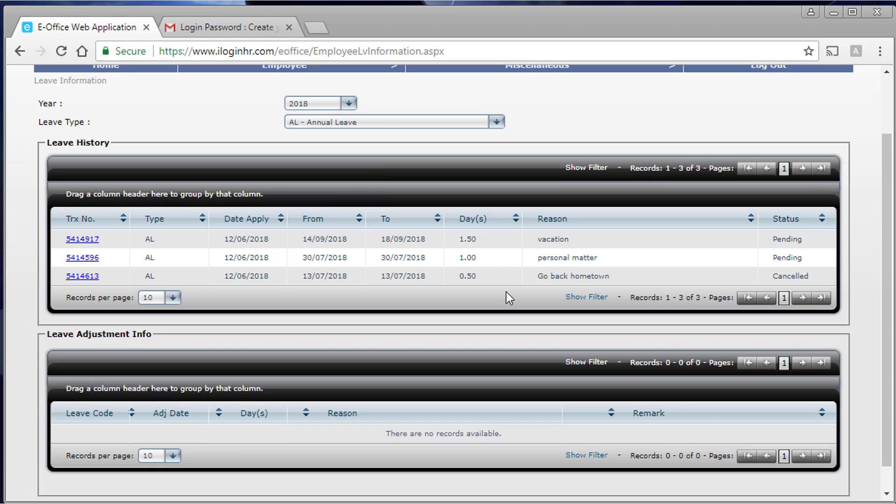
click(370, 124)
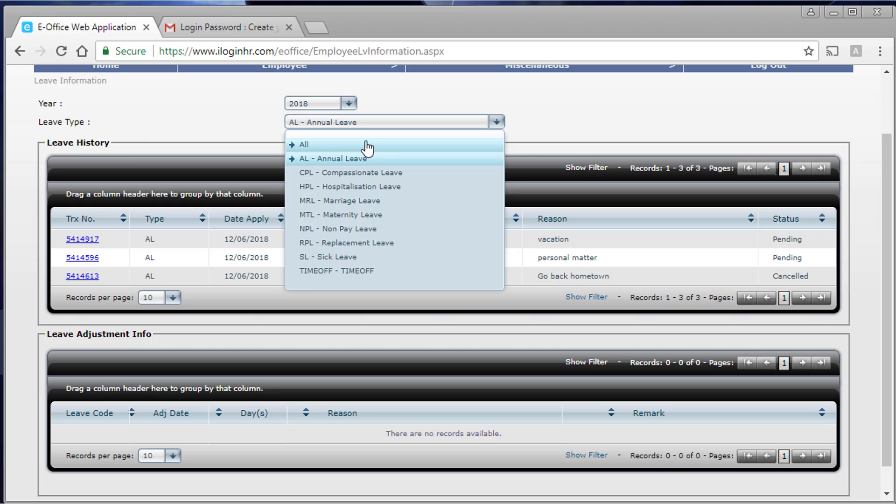
click(366, 142)
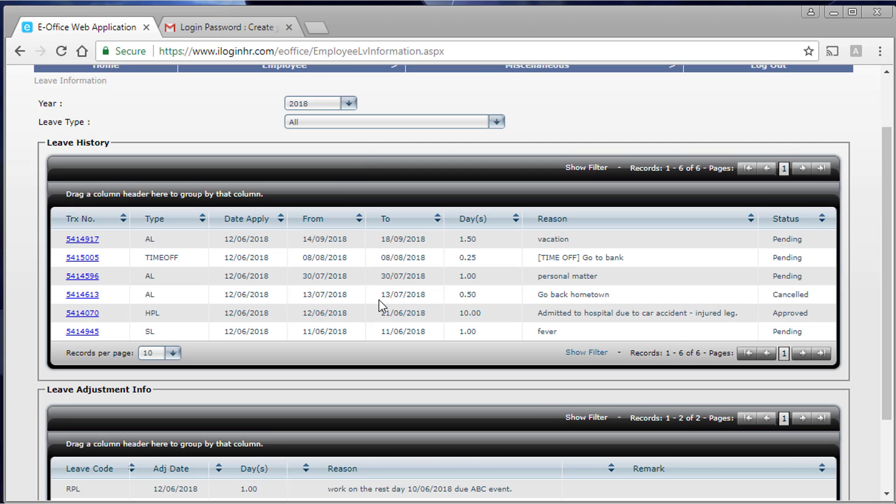
scroll(381, 300, down, 2)
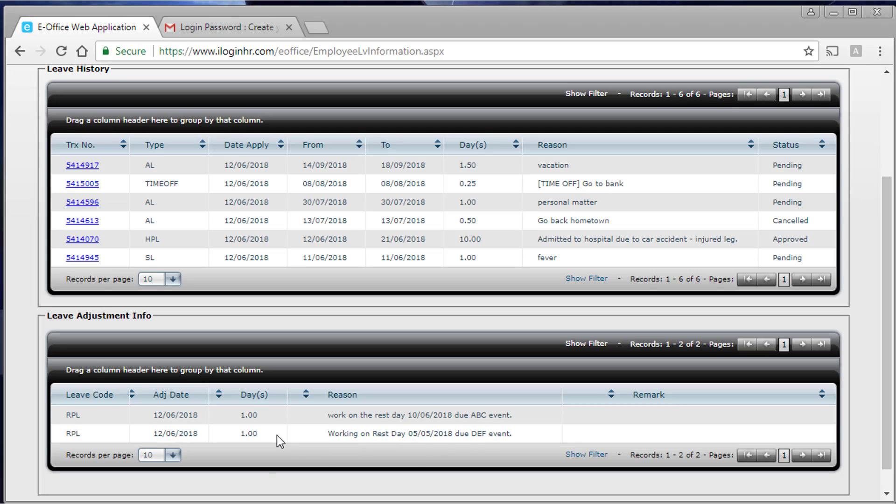
scroll(391, 449, up, 3)
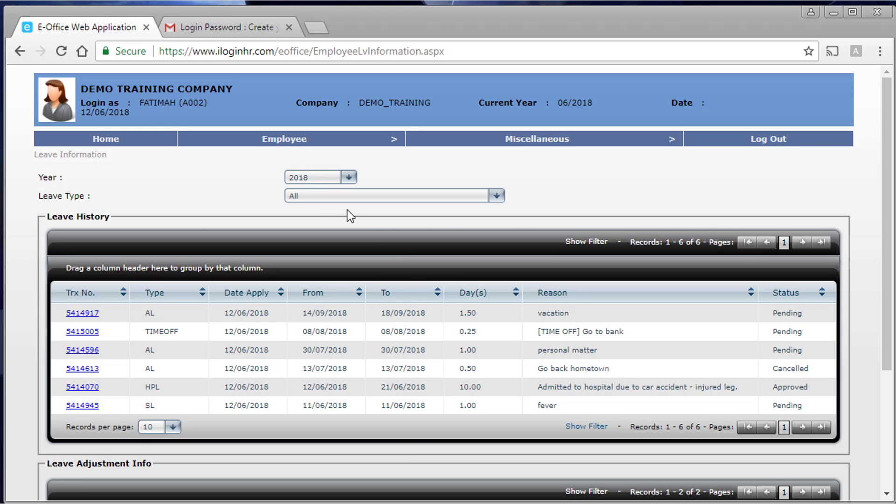
mouse_move(283, 144)
mouse_move(292, 189)
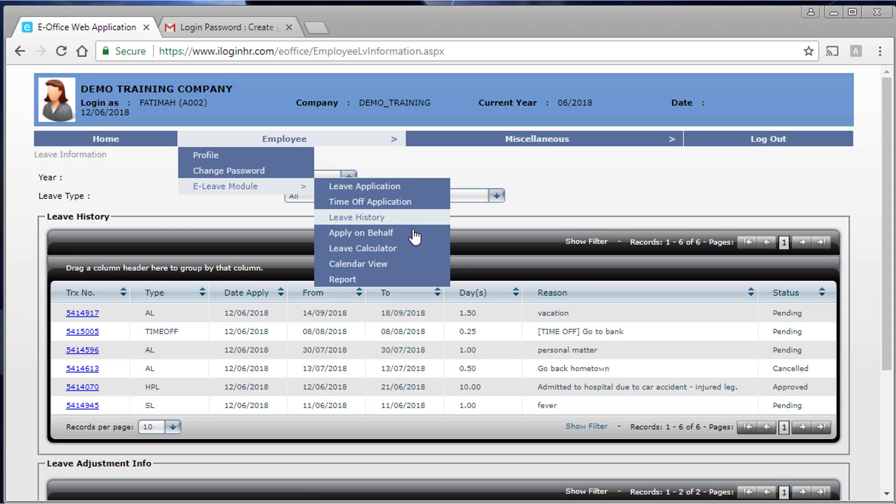
- Start an Apply on Behalf leave form for another employee with Annual Leave type
click(386, 235)
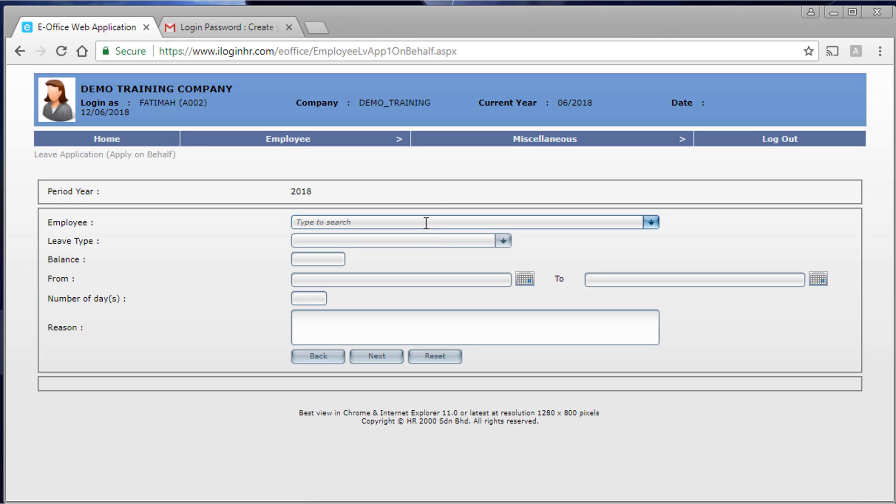
click(426, 223)
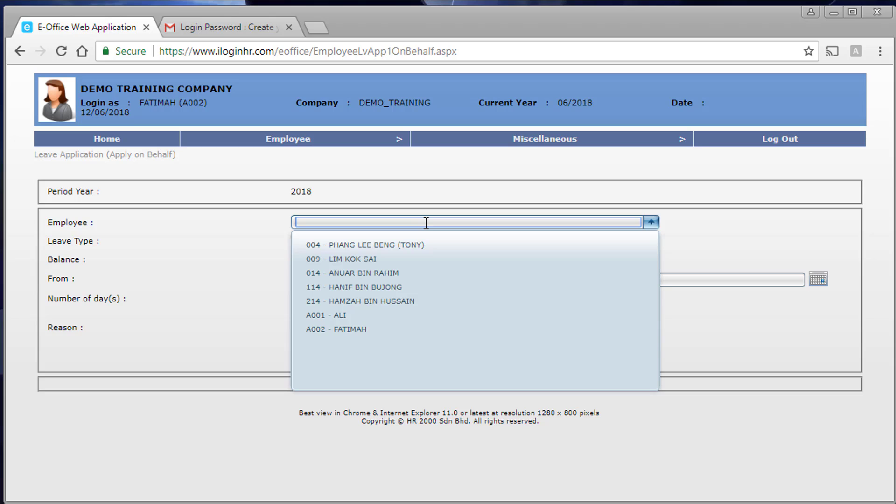
click(351, 315)
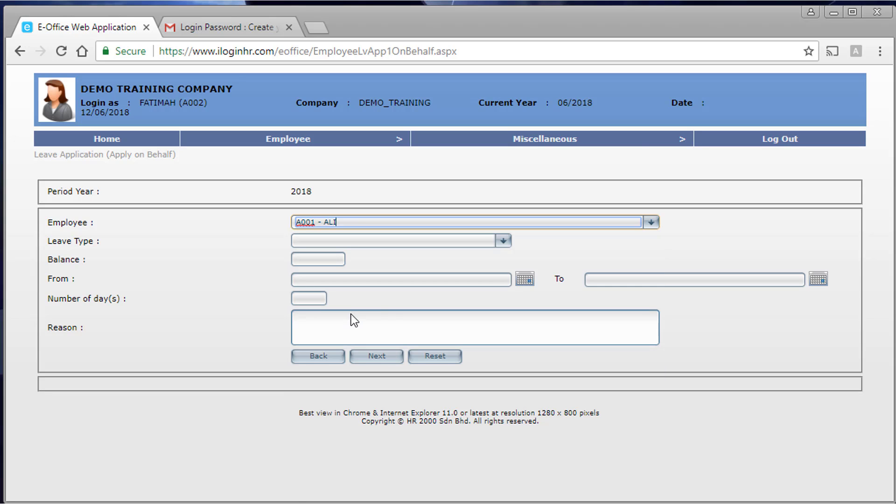
click(495, 240)
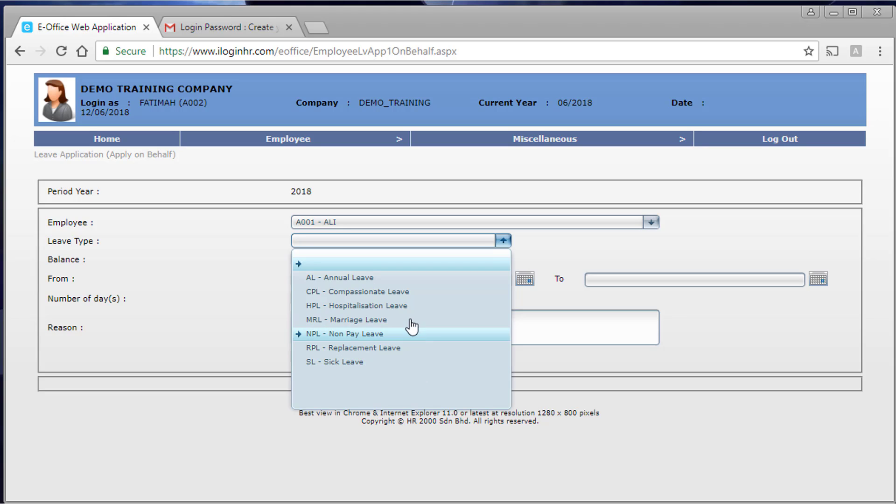
click(385, 279)
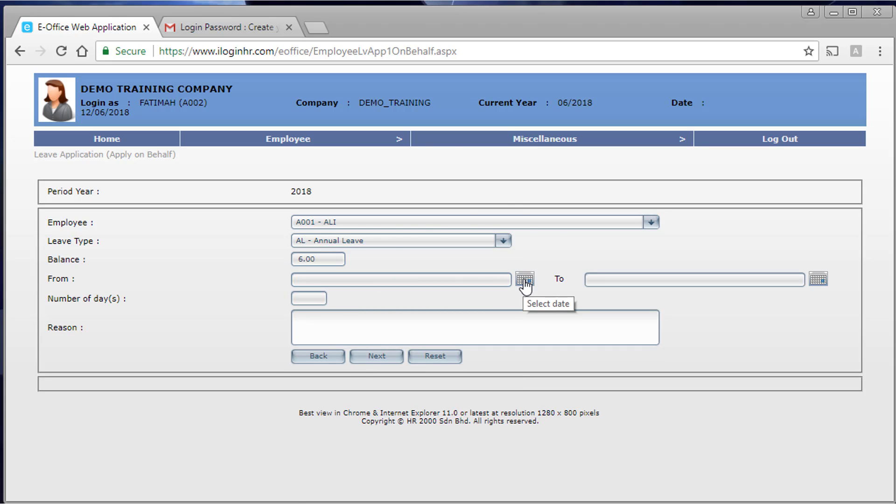
- Set both the From and To dates to 07/08/2018
click(525, 280)
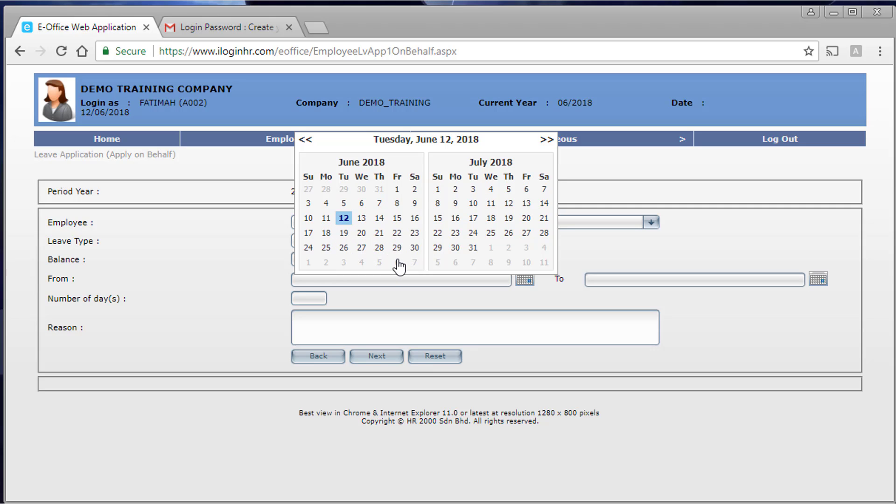
click(546, 139)
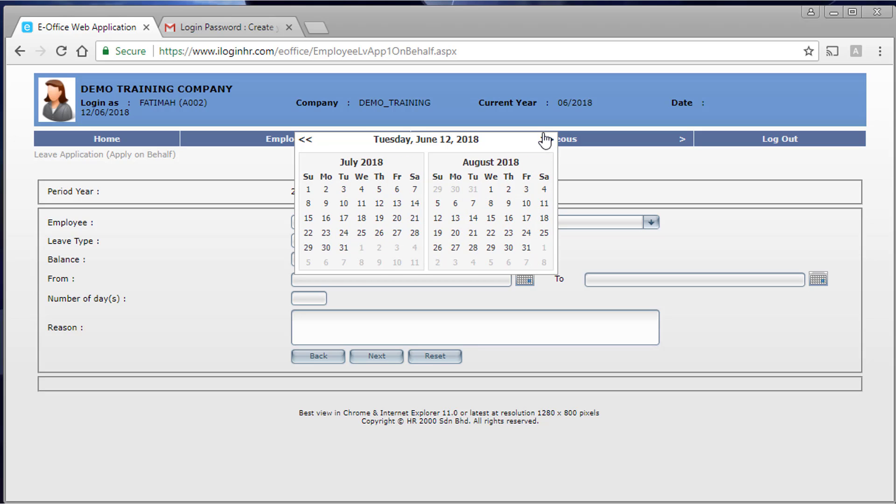
click(472, 203)
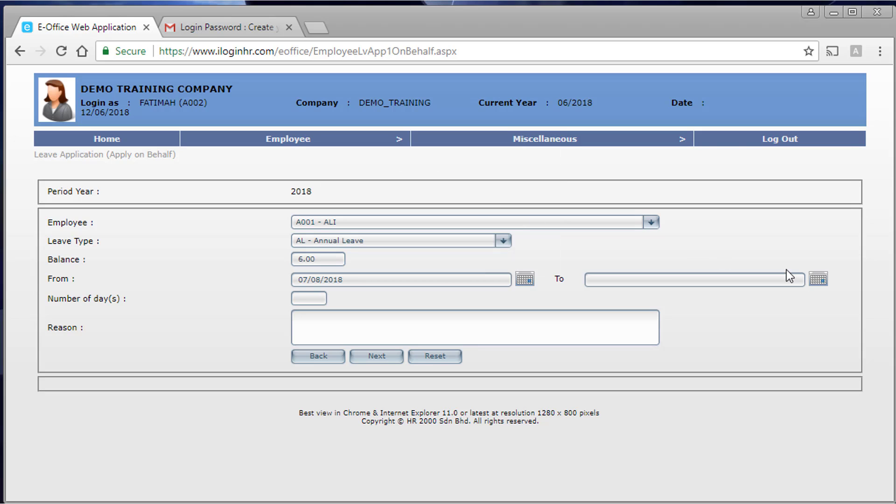
click(821, 280)
click(839, 140)
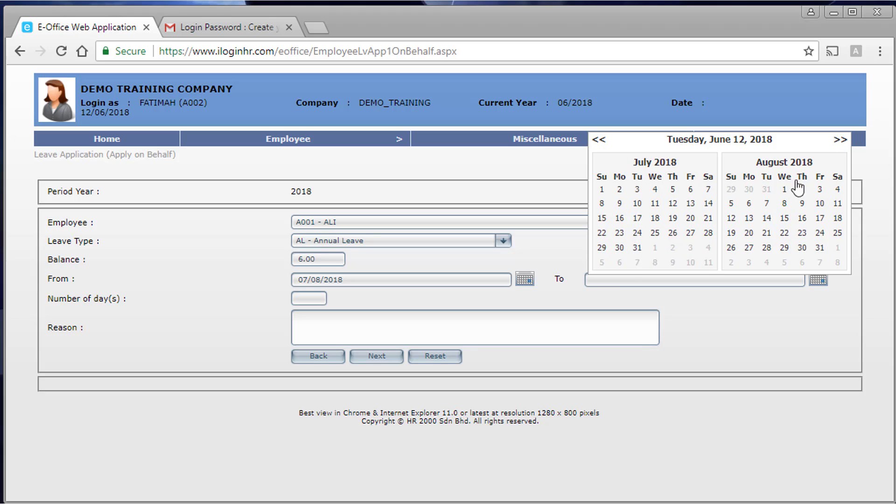
click(768, 204)
- Enter the reason 'Personal matter', continue to the leave breakdown, and submit the application
click(422, 325)
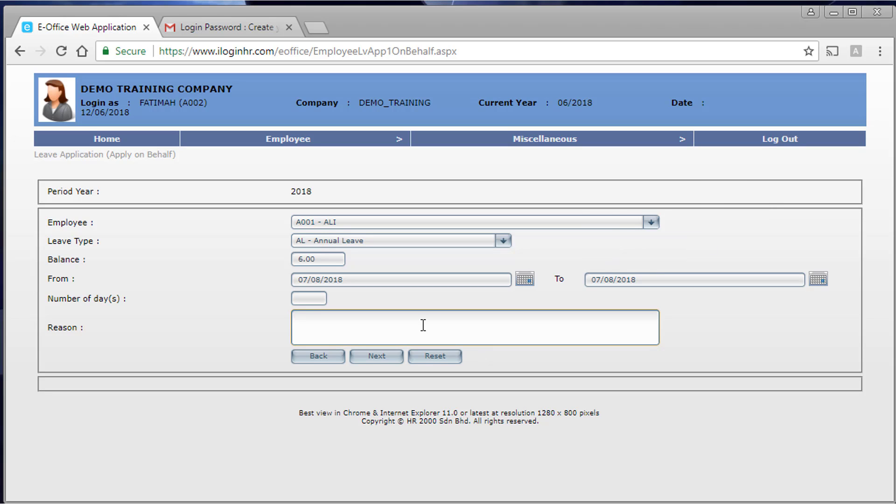
text(Personal matter)
click(383, 352)
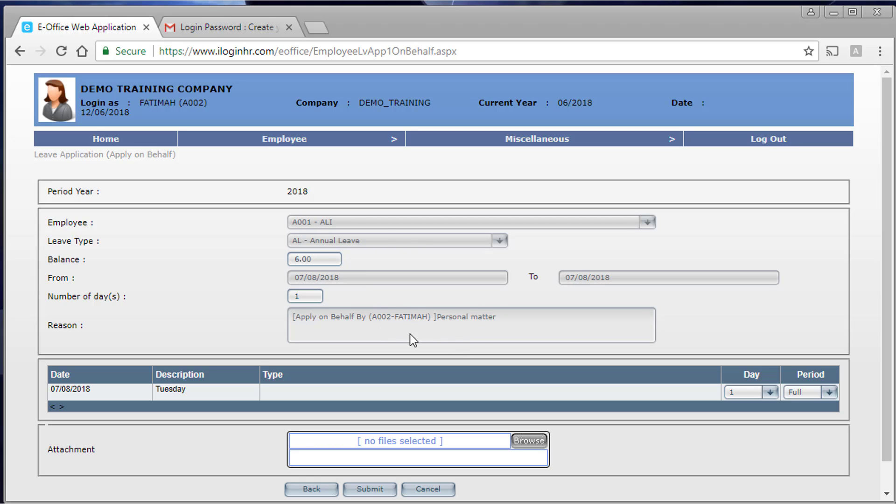
scroll(419, 338, down, 1)
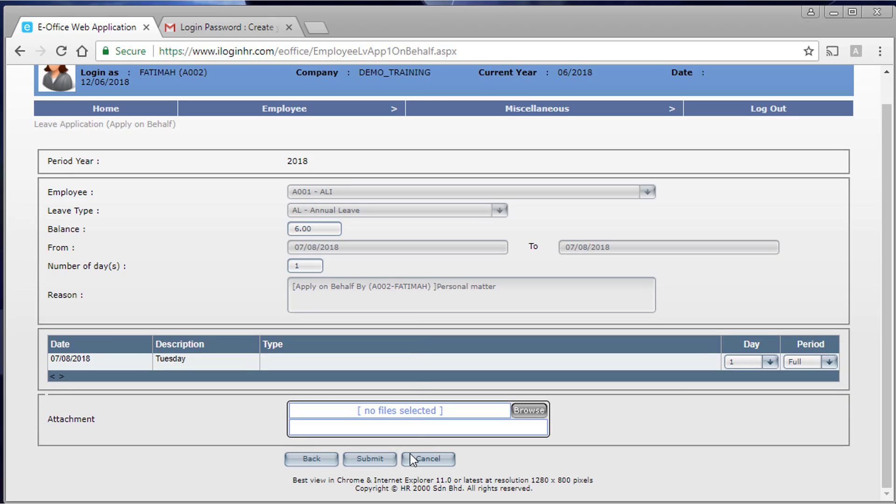
click(374, 459)
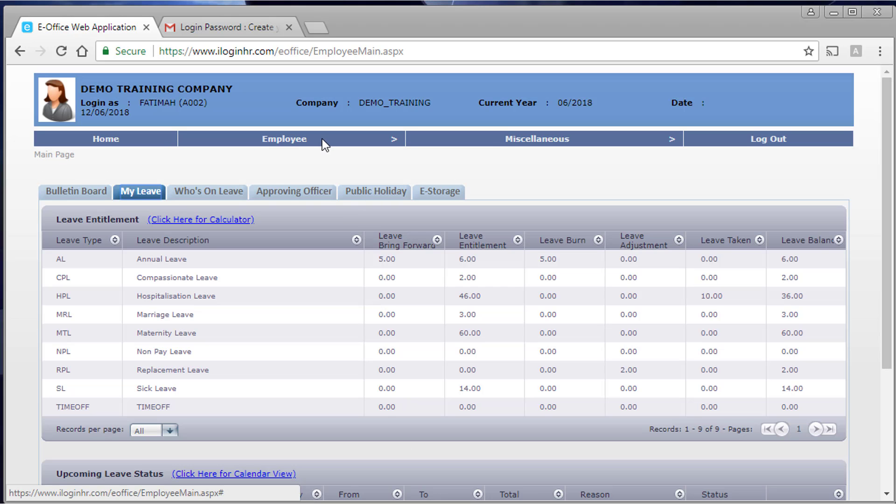
- Open the E-Leave Module's leave calculator page and look it over
mouse_move(321, 138)
mouse_move(280, 186)
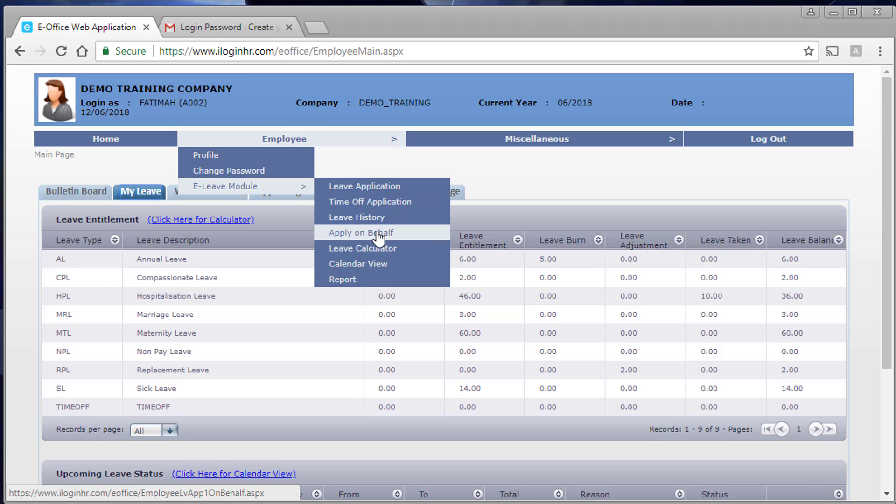
click(399, 250)
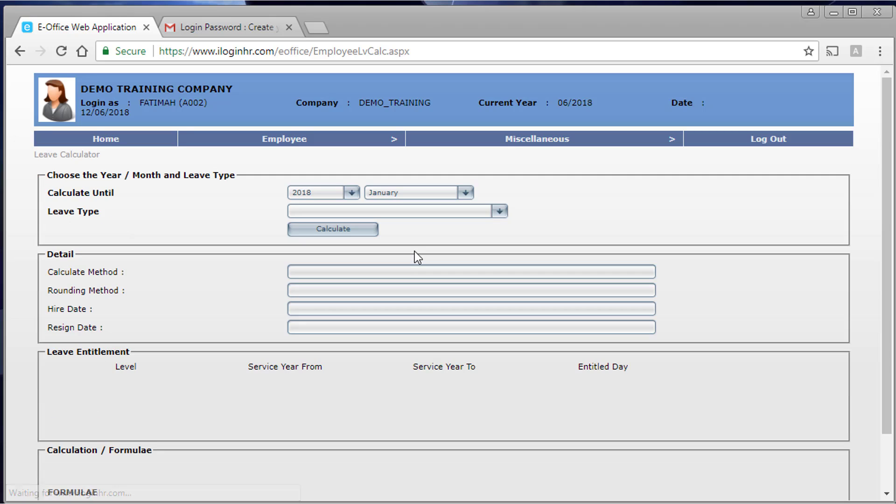
scroll(439, 280, down, 2)
scroll(395, 252, up, 2)
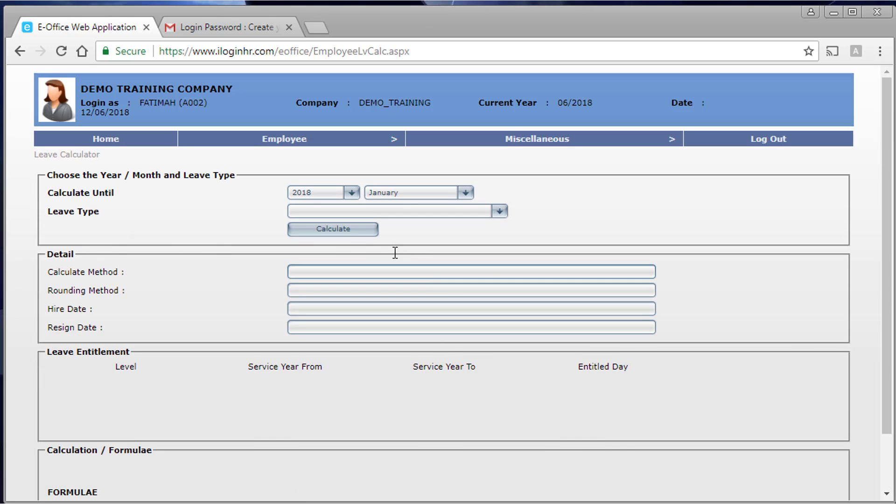
- Show the June 2018 Calendar View with pending SL on the 11th and approved HPL 12th–21st
mouse_move(289, 140)
mouse_move(304, 187)
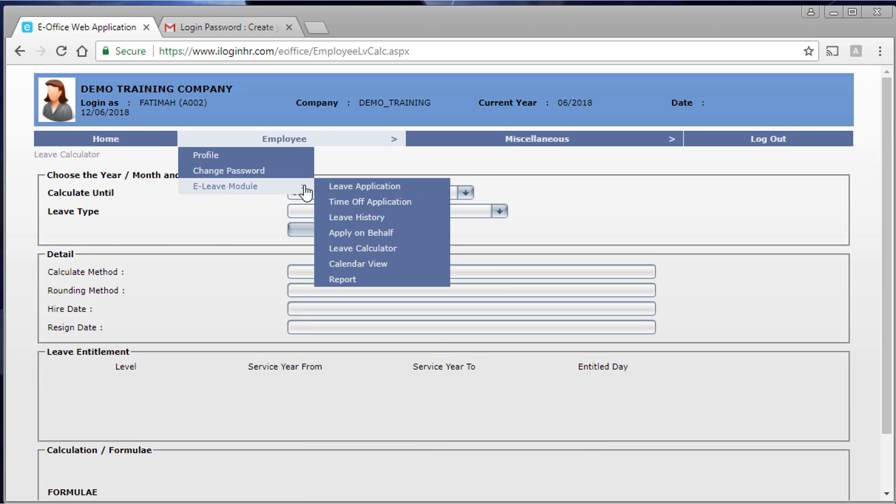
click(387, 265)
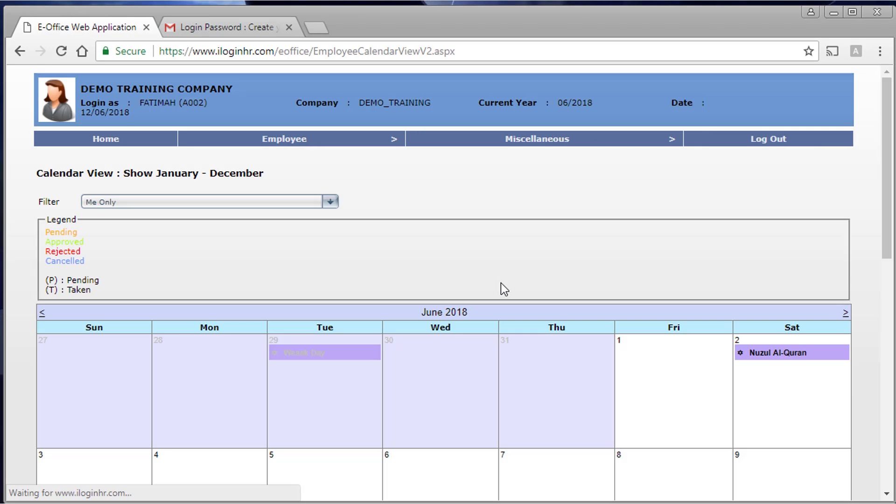
scroll(505, 335, down, 3)
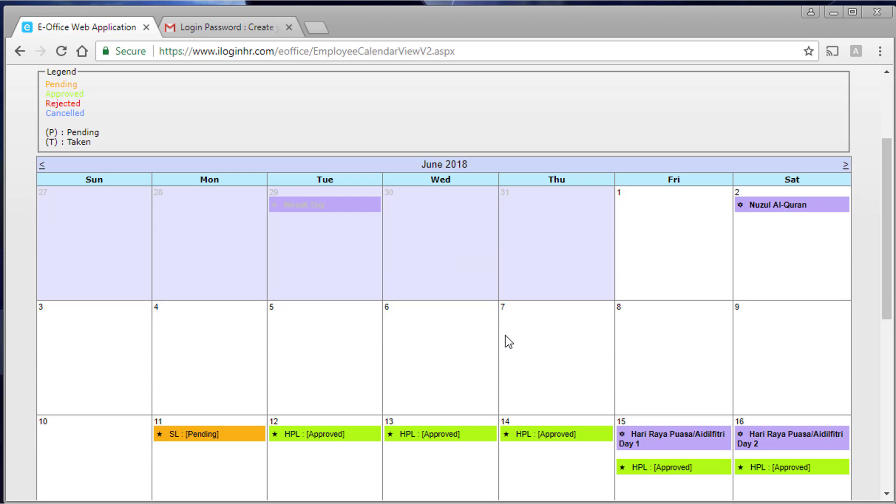
scroll(505, 332, down, 2)
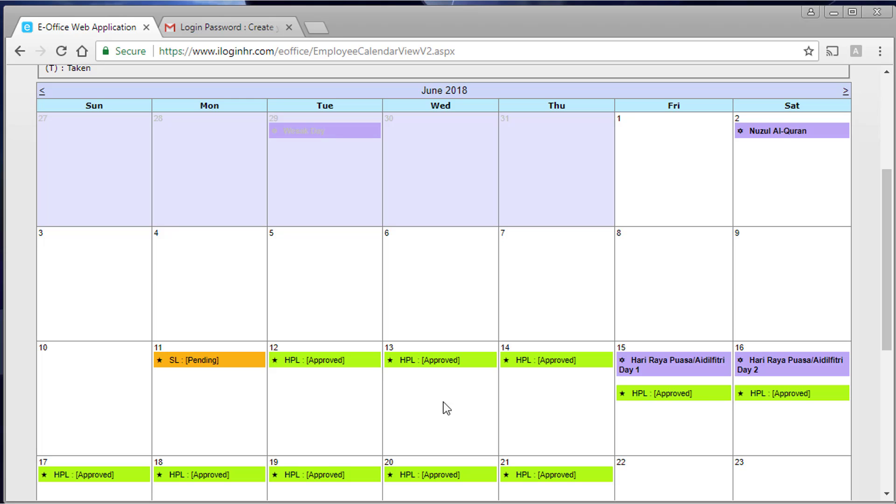
scroll(485, 411, down, 3)
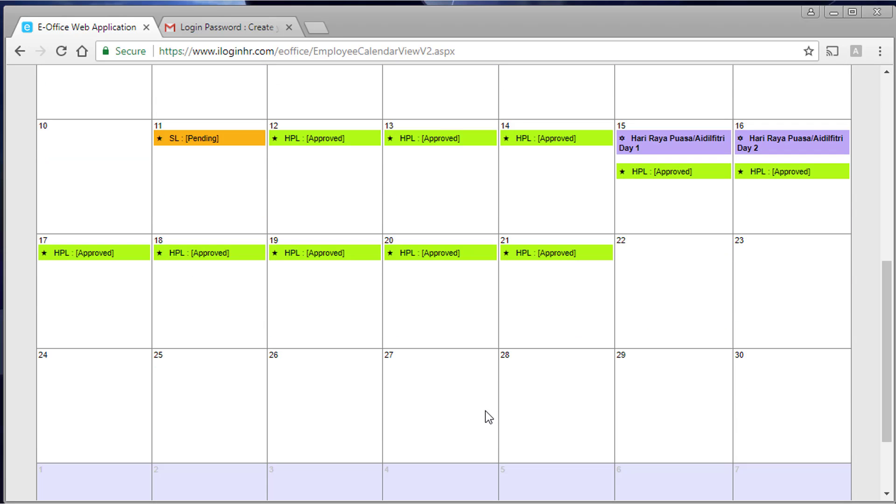
scroll(485, 411, up, 8)
mouse_move(333, 142)
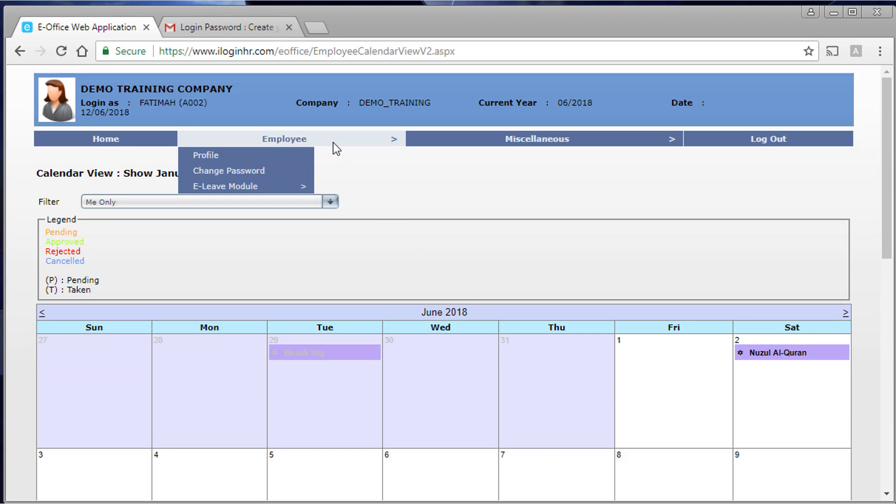
mouse_move(268, 187)
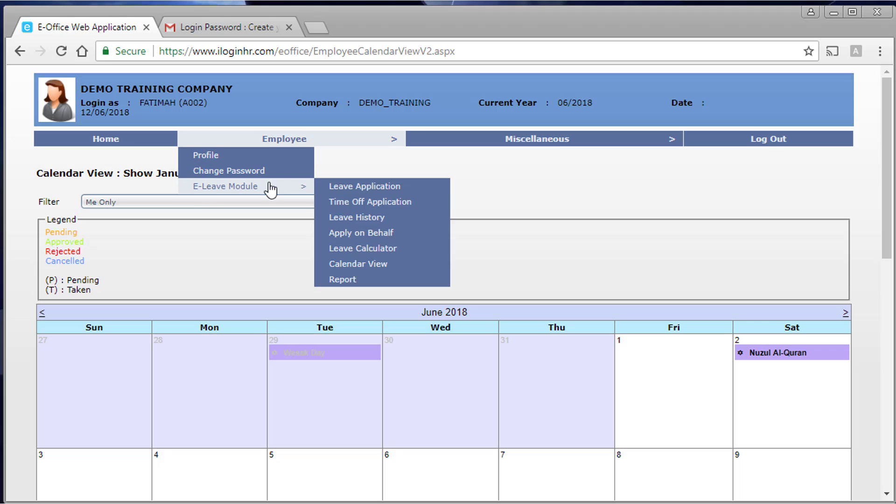
- Preview the Leave Entitlement Report from the Leave Report page, then close it
click(356, 285)
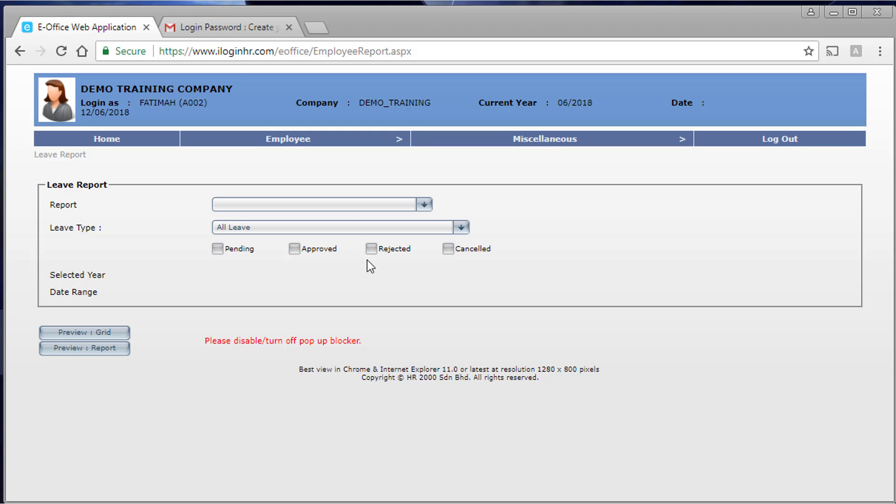
click(341, 206)
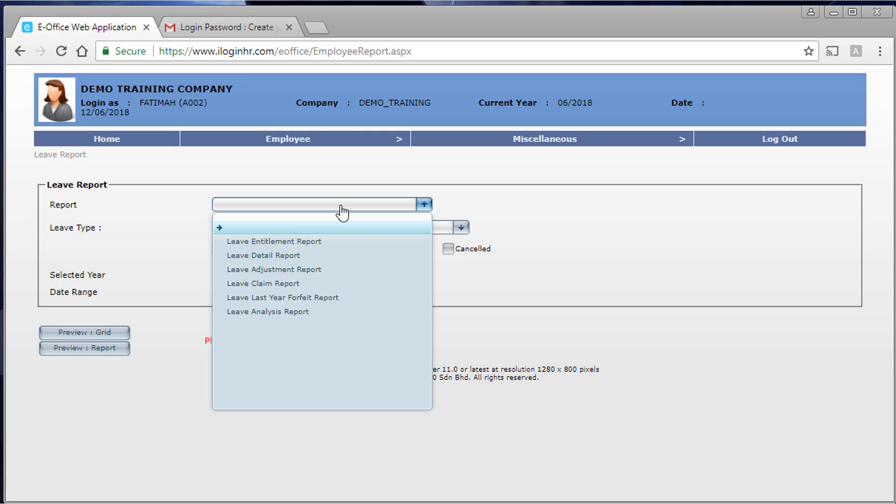
click(311, 242)
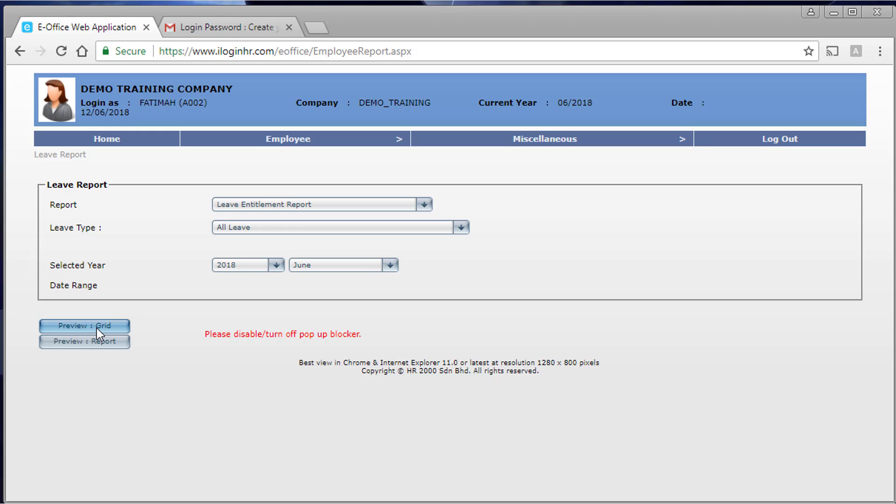
click(94, 339)
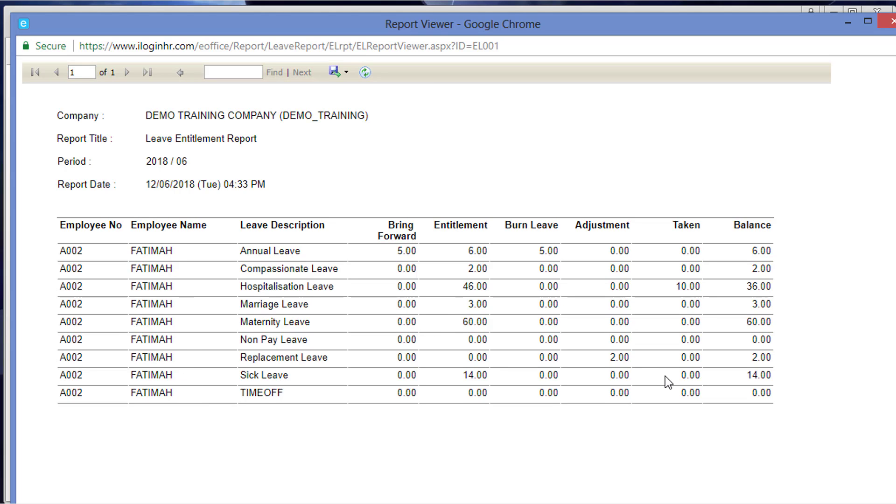
click(887, 23)
- Switch to the Leave Detail Report, preview it, and close the preview
click(310, 206)
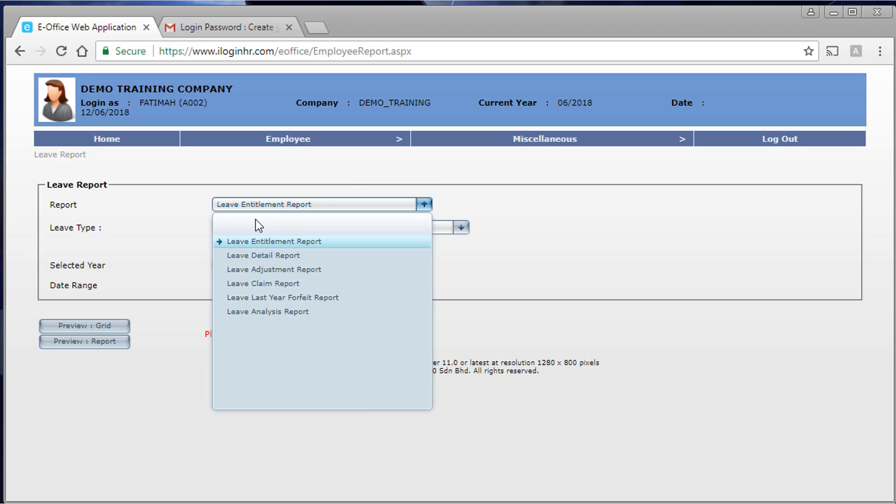
click(258, 256)
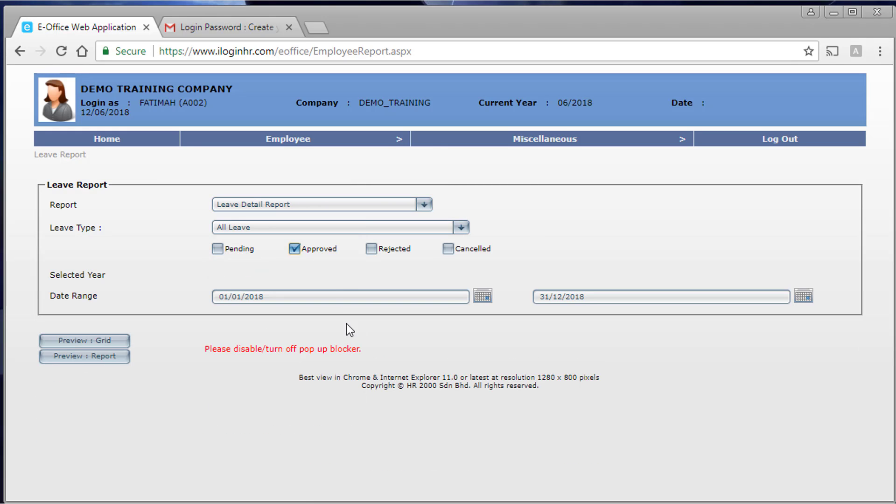
click(72, 358)
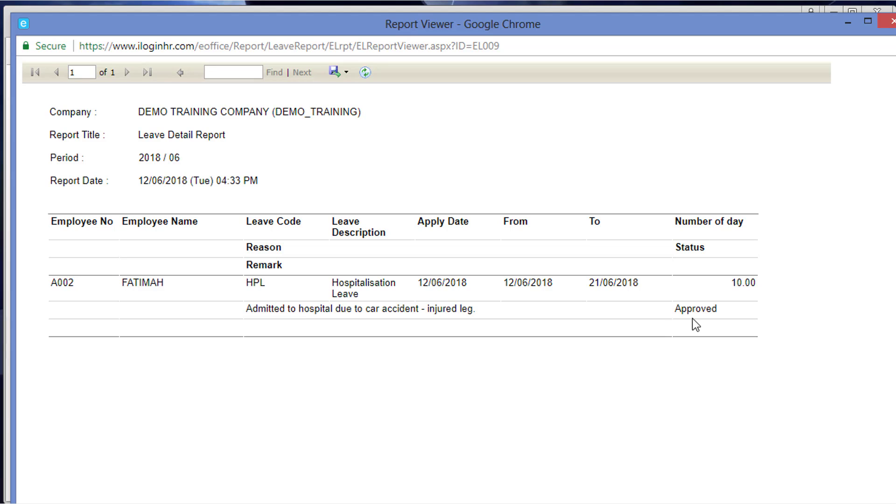
click(889, 21)
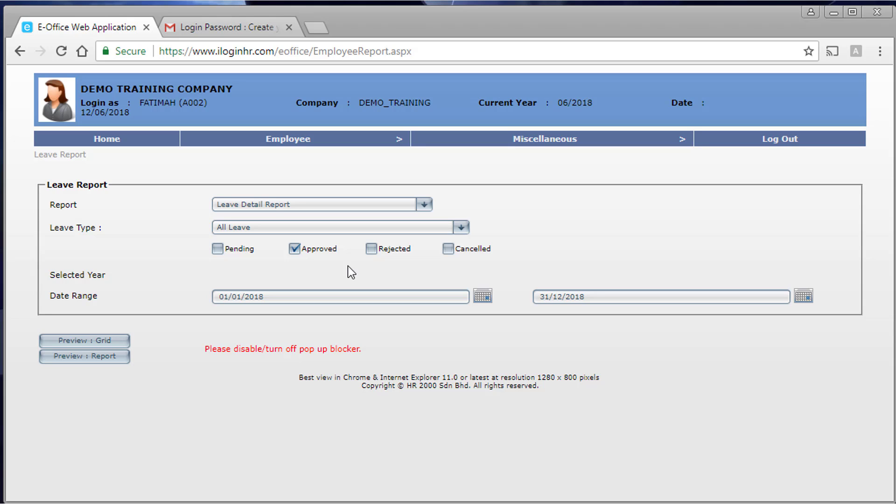
- Return Home, look over the My Leave tables, and show the Bulletin Board's E-Leave welcome message
mouse_move(287, 133)
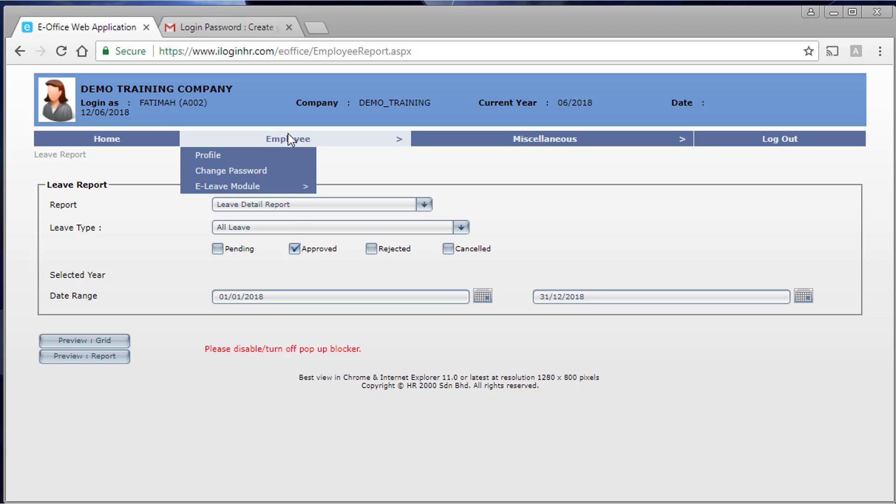
mouse_move(290, 189)
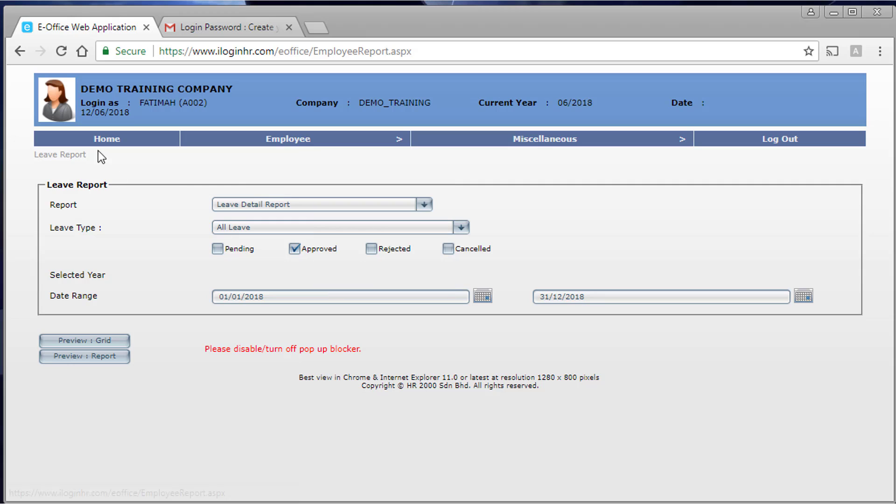
click(138, 144)
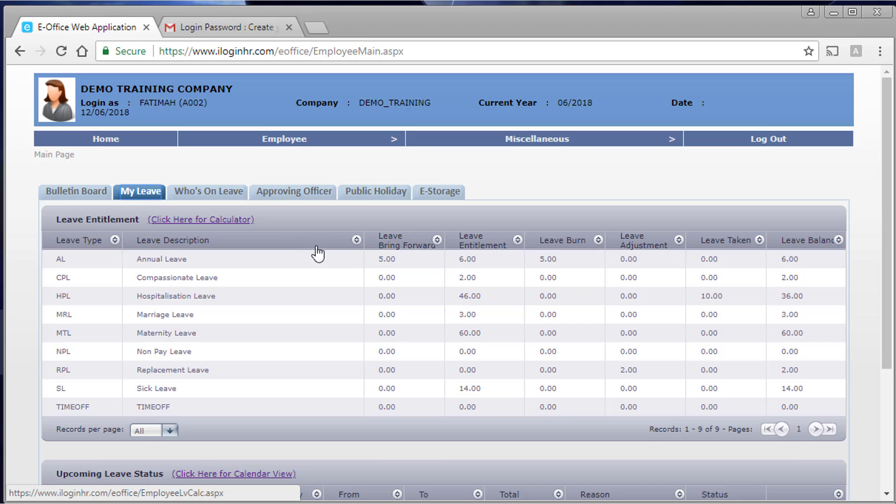
scroll(344, 348, down, 4)
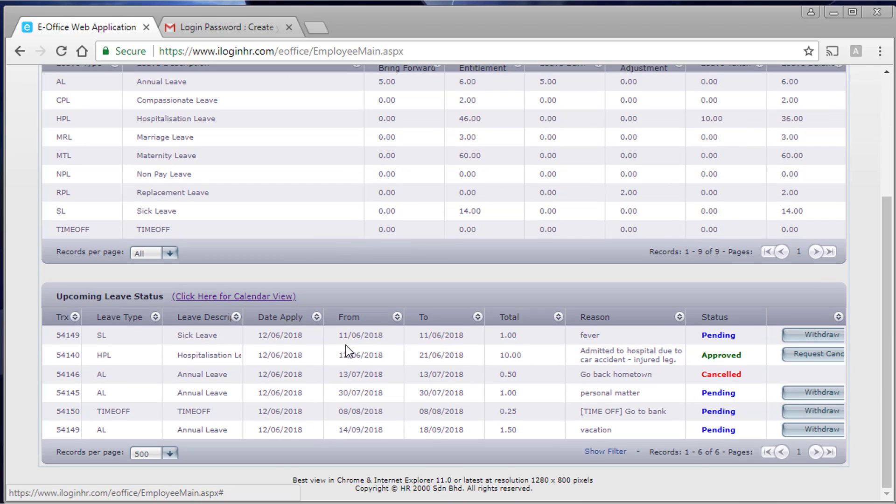
scroll(346, 351, up, 4)
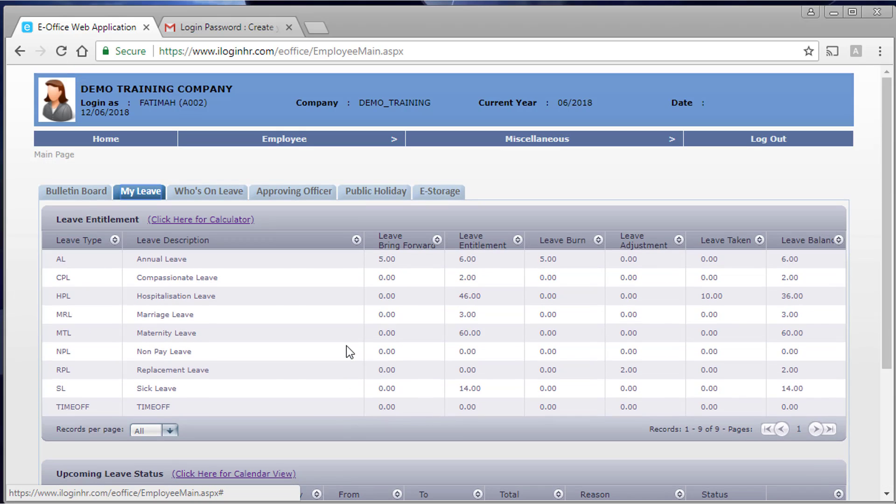
click(69, 194)
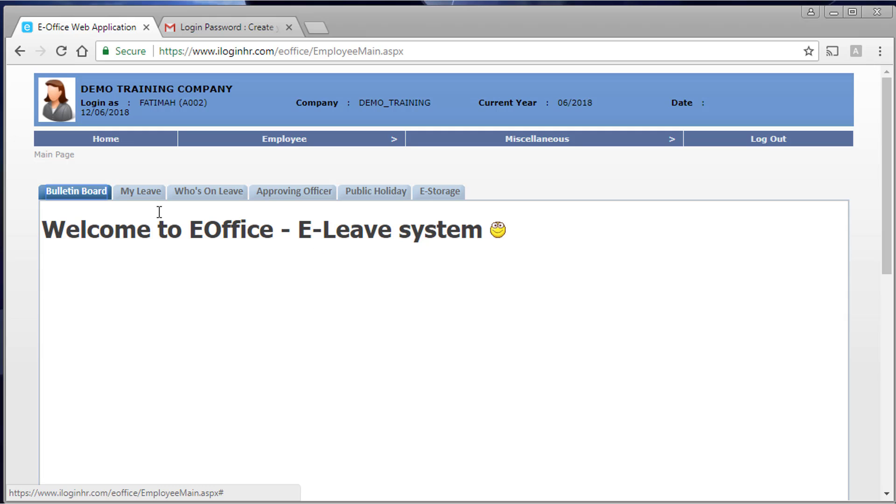
- List own leave under Who's On Leave with Me Only, then view the approving officers
click(203, 193)
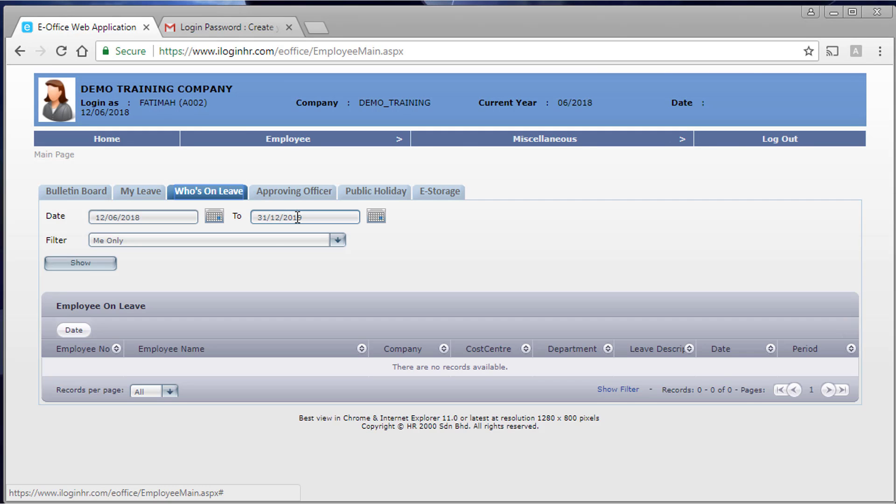
click(280, 249)
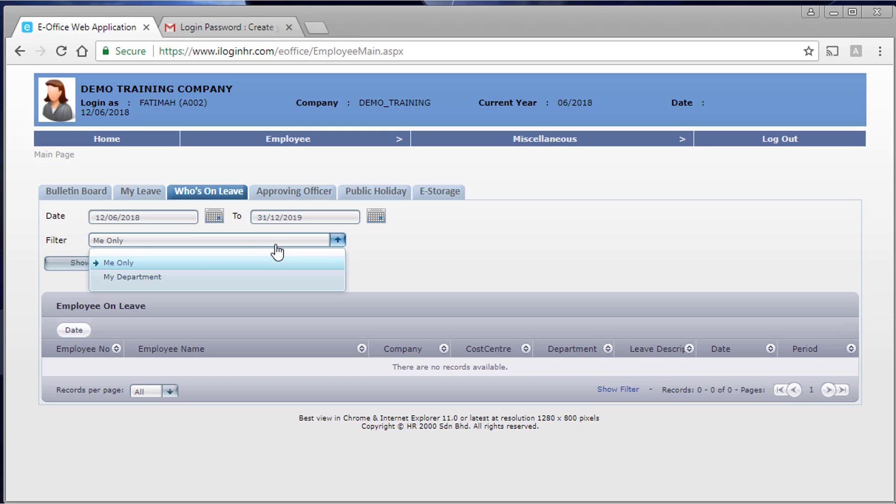
click(83, 264)
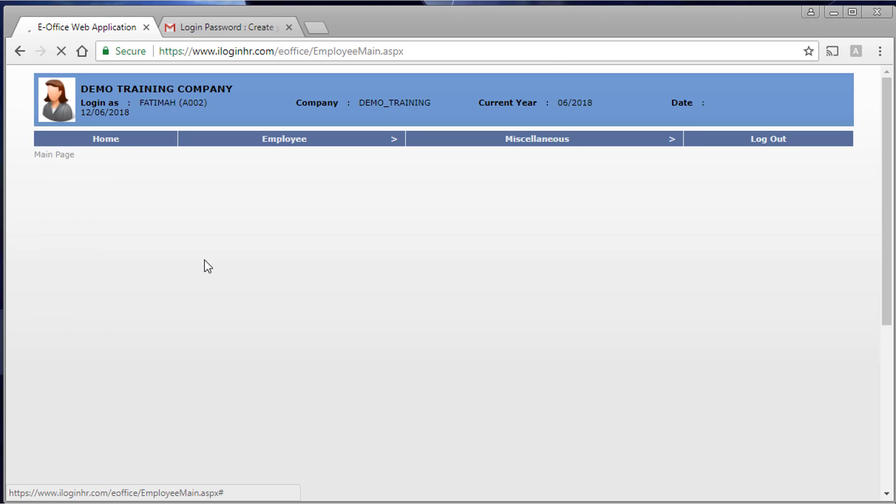
scroll(230, 321, down, 2)
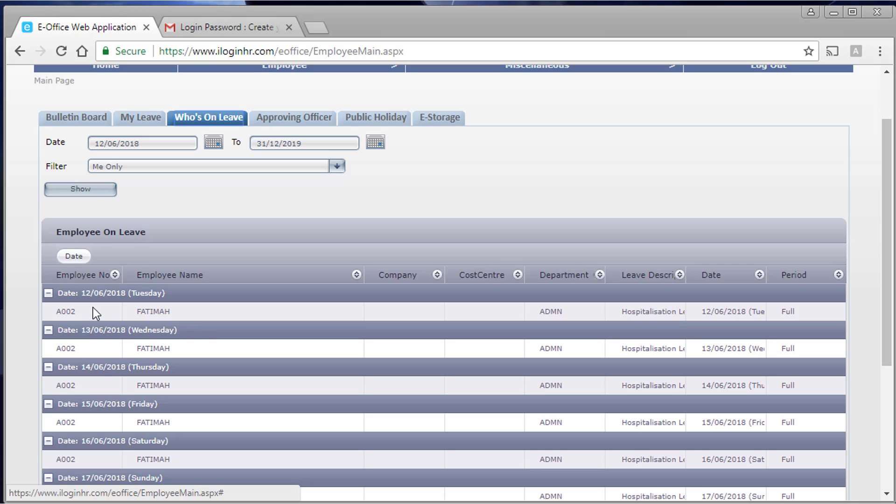
scroll(146, 310, down, 2)
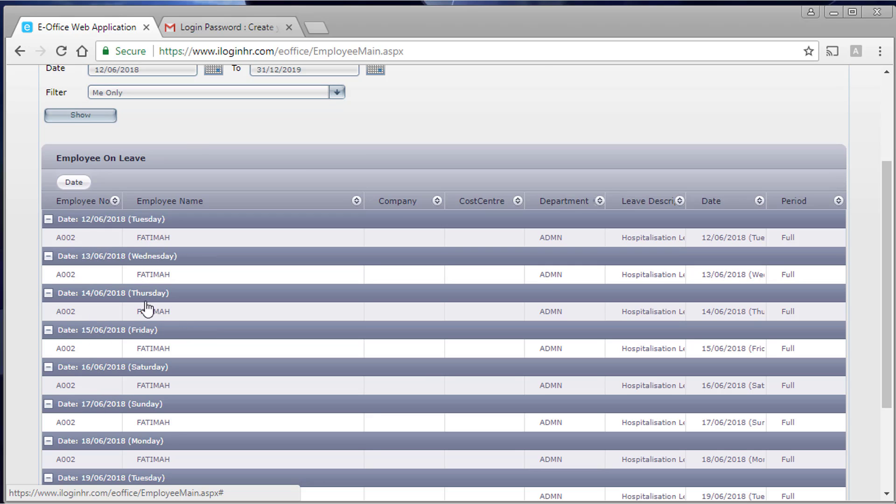
scroll(124, 166, up, 2)
scroll(286, 244, down, 5)
scroll(286, 245, up, 6)
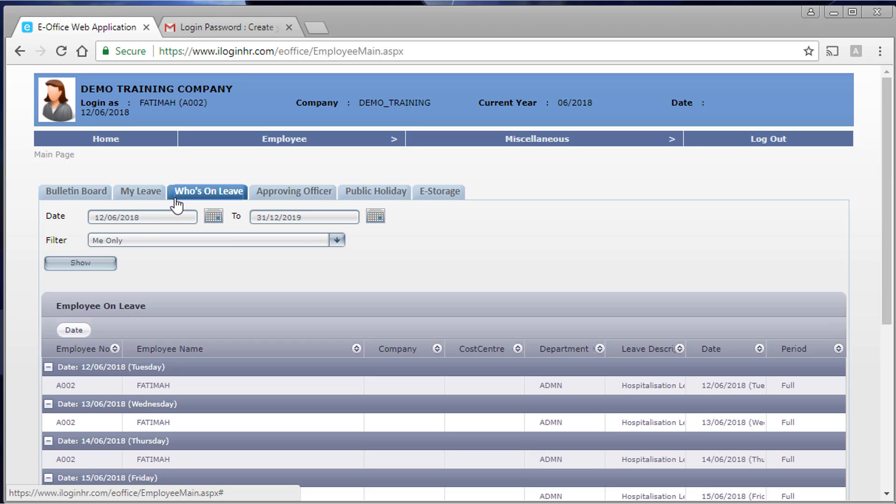
click(290, 198)
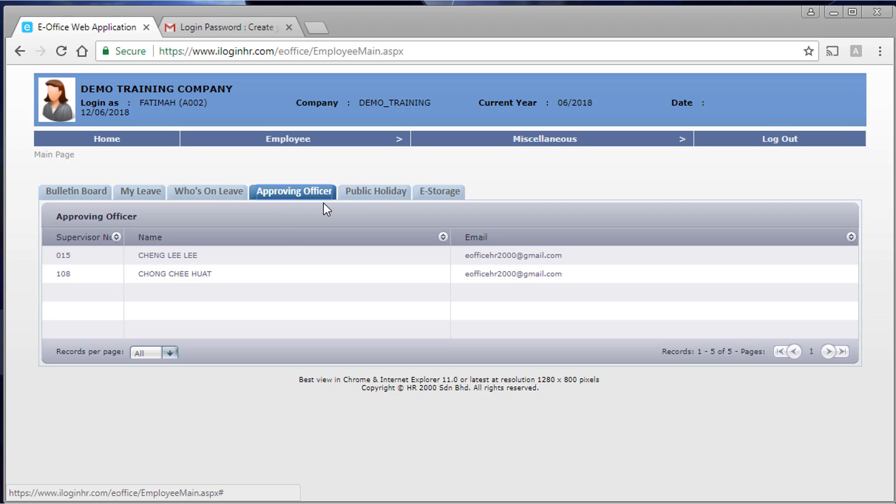
- View the list of public holidays
click(373, 200)
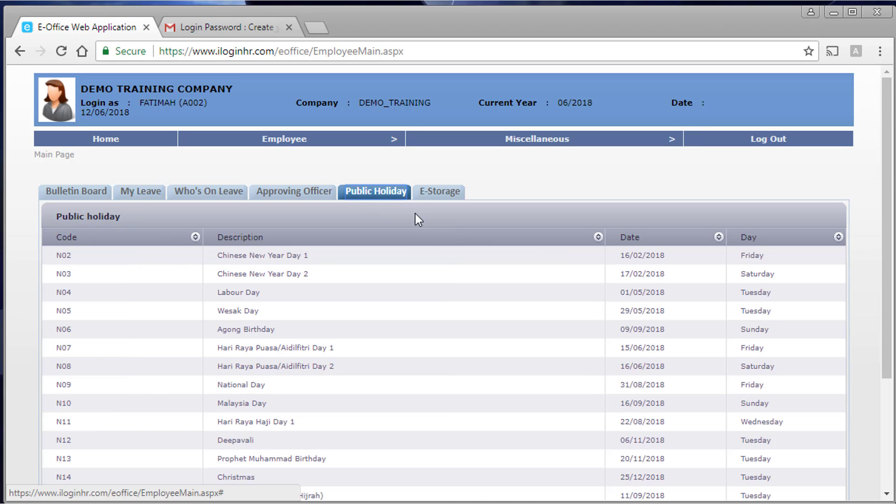
scroll(415, 233, down, 3)
scroll(413, 249, up, 3)
- Download the Employee / Supervisor Manual PDF from E-Storage > Miscellaneous > Manual
click(429, 195)
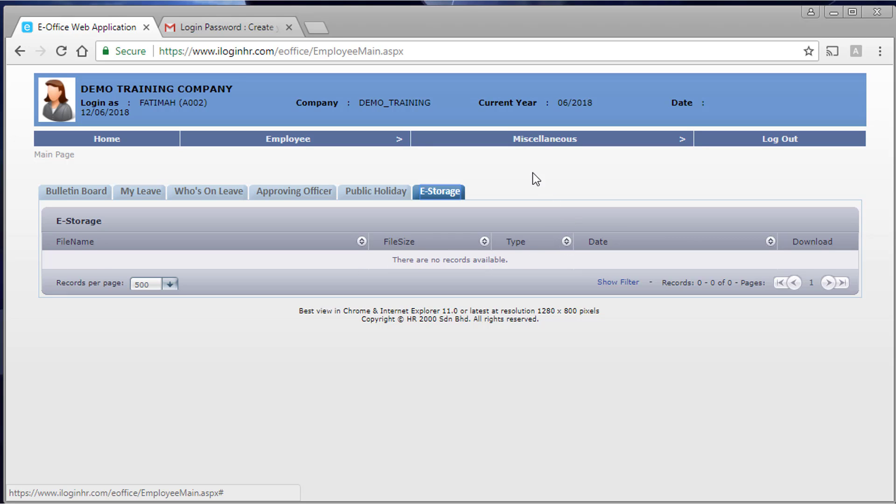
mouse_move(530, 142)
click(532, 160)
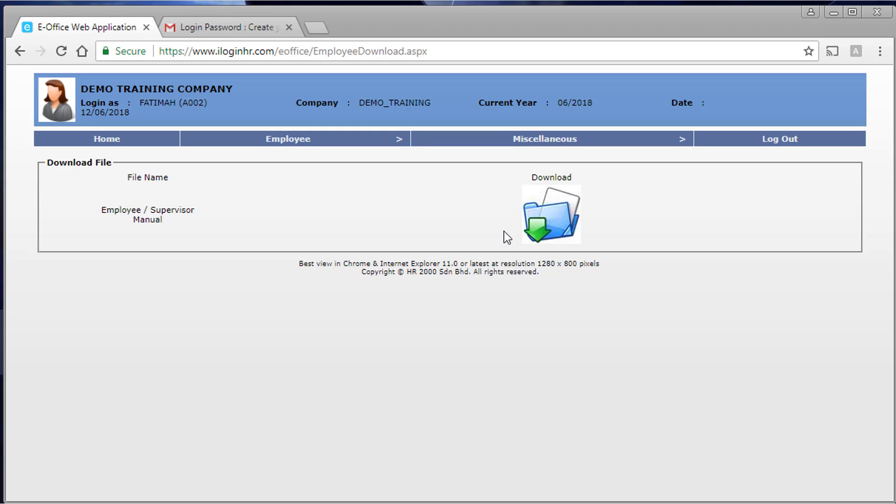
click(539, 245)
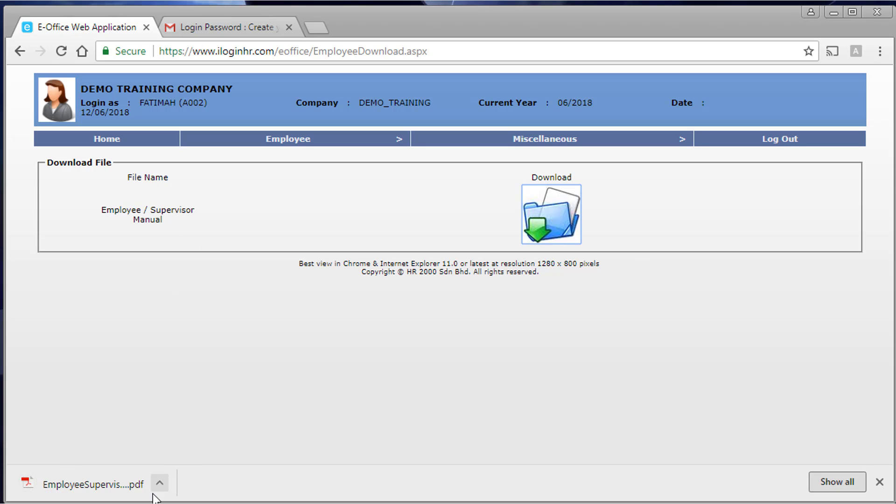
- Read through the downloaded manual PDF to its Calendar View sample, then close its tab
click(119, 482)
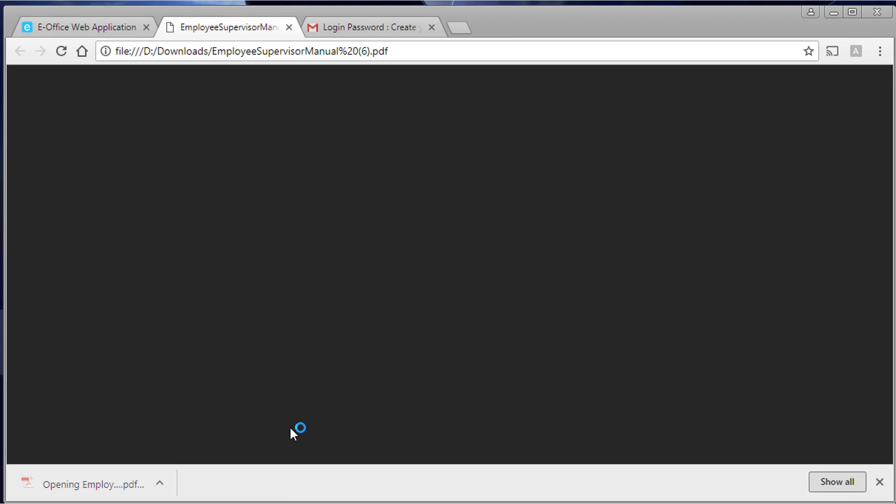
scroll(329, 406, down, 10)
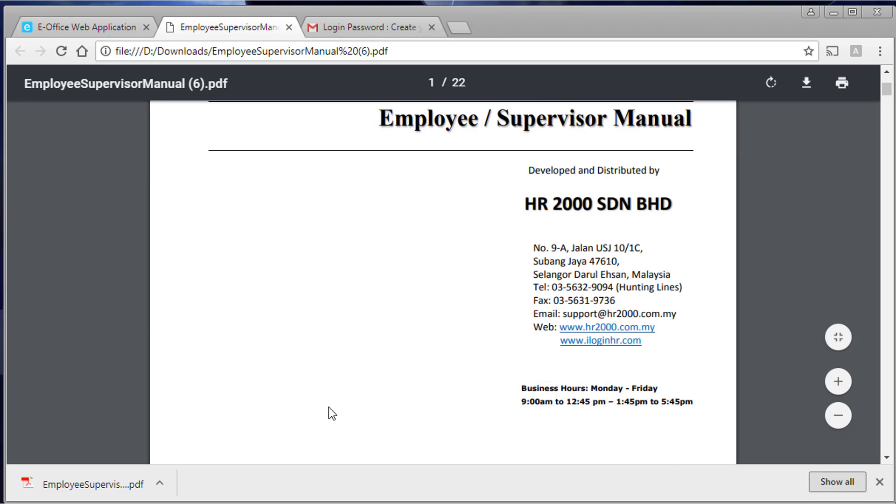
scroll(329, 408, down, 15)
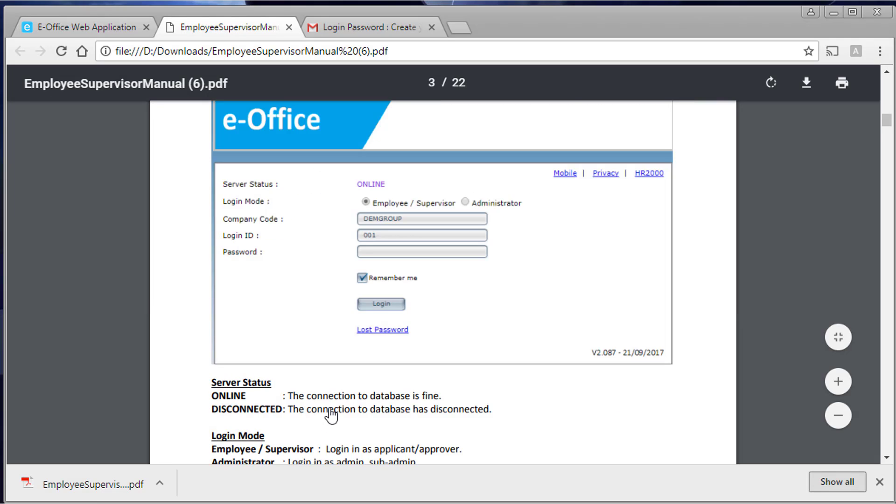
scroll(331, 415, down, 10)
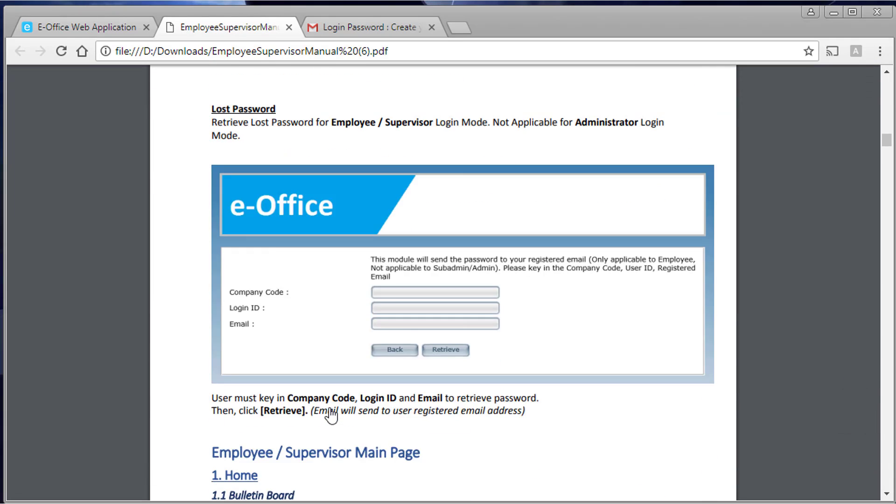
scroll(331, 415, down, 15)
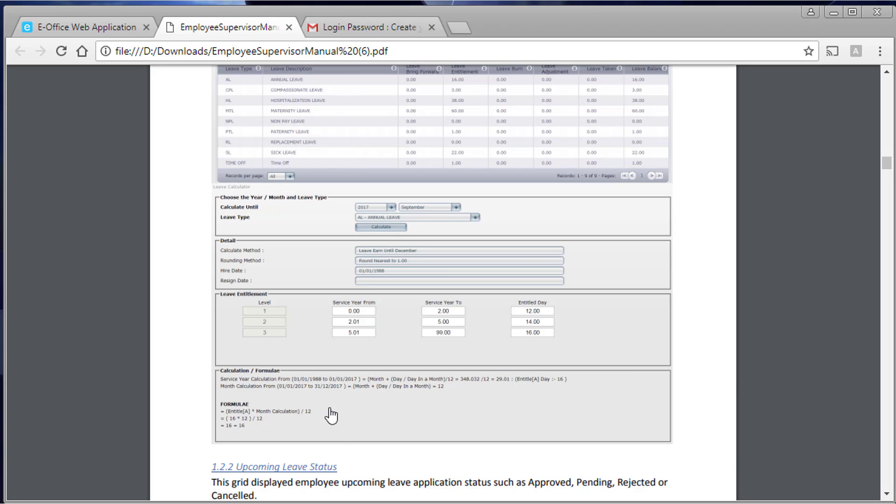
scroll(331, 415, down, 15)
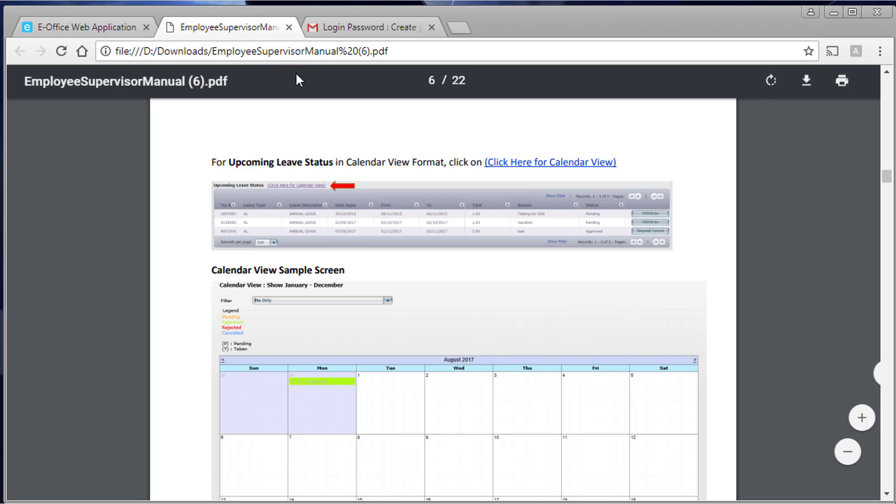
click(289, 27)
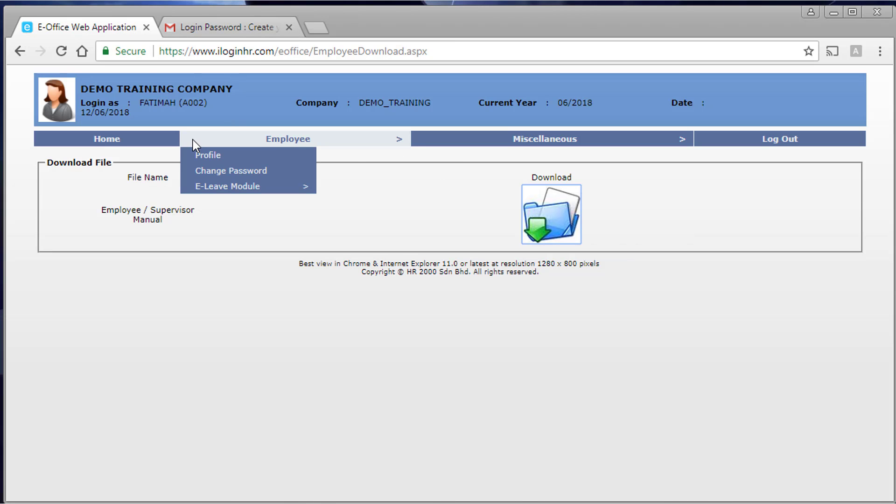
- Go back to the employee main page and log out of E-Office
click(101, 144)
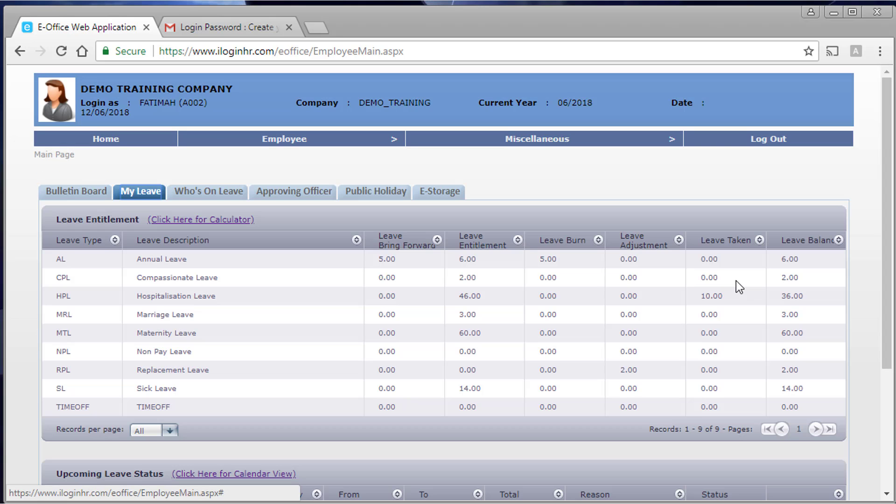
click(768, 141)
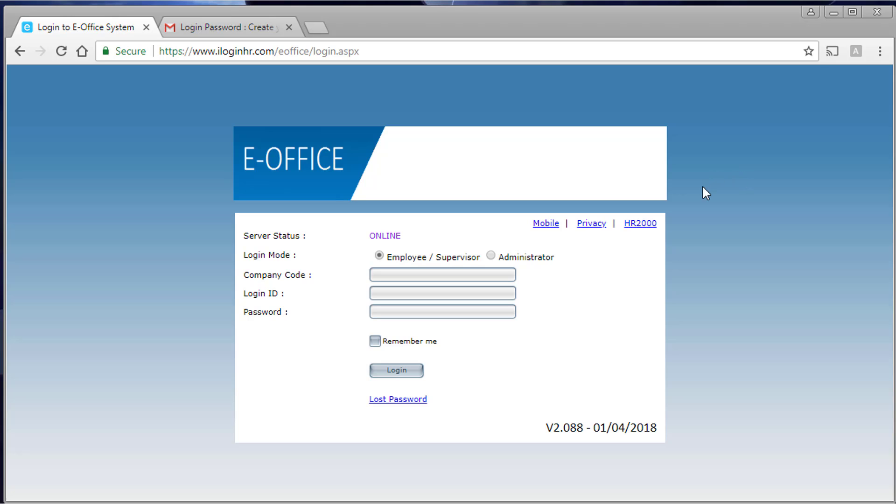
- Log in as the supervisor with the saved company code, the supervisor's login ID and password
click(426, 273)
text(d)
click(427, 291)
click(430, 290)
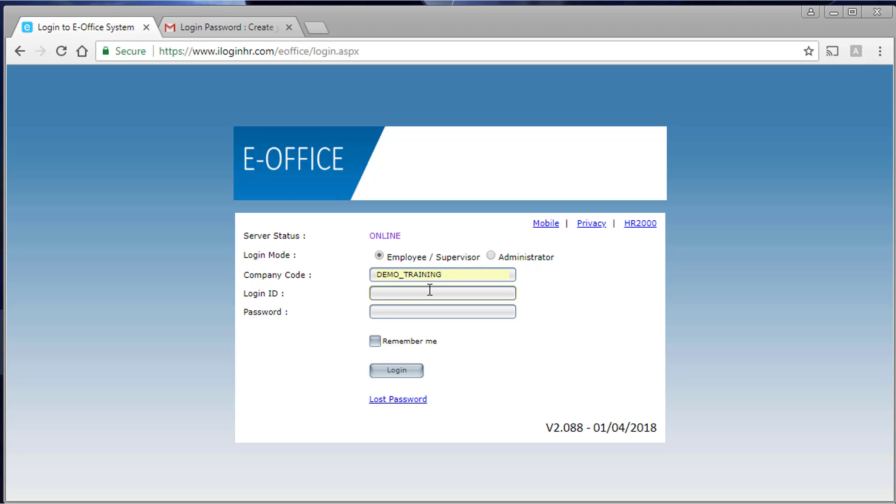
text(015)
key(Tab)
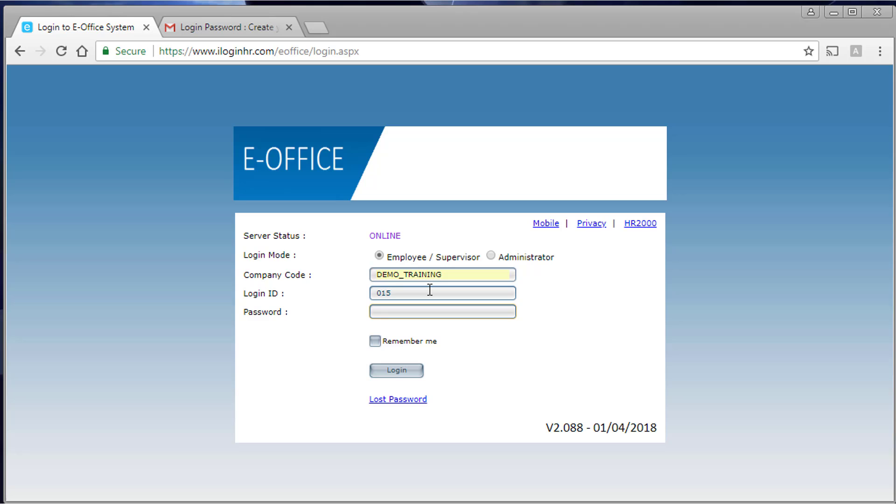
text(•••••••••••)
click(396, 367)
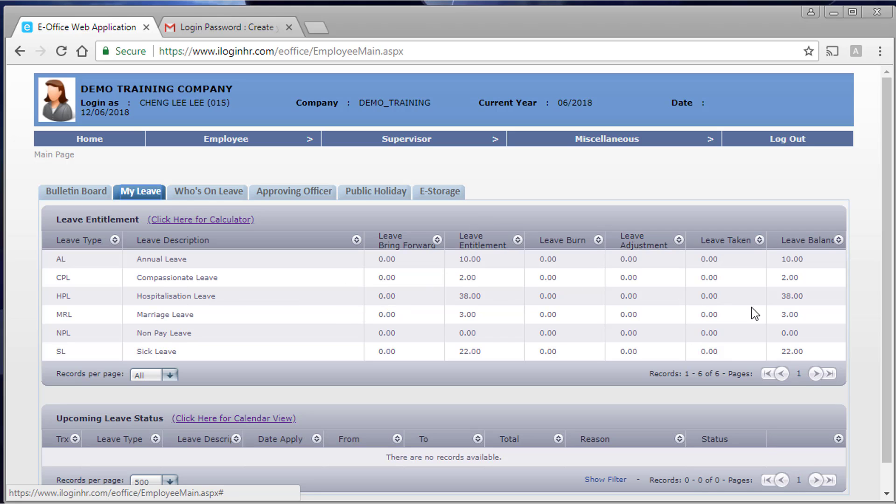
- Check the supervisor's approving officer, then view who is on leave from 12/06/2018 to 31/12/2019
click(325, 194)
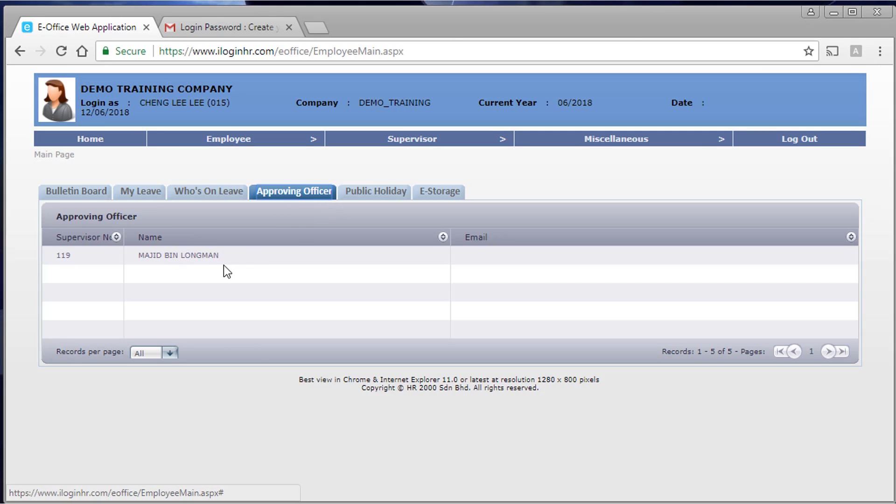
click(216, 196)
mouse_move(354, 145)
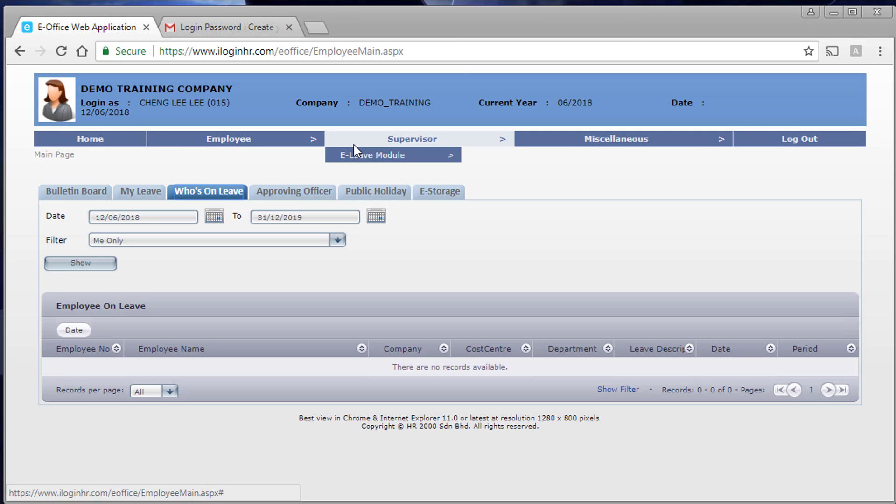
mouse_move(270, 145)
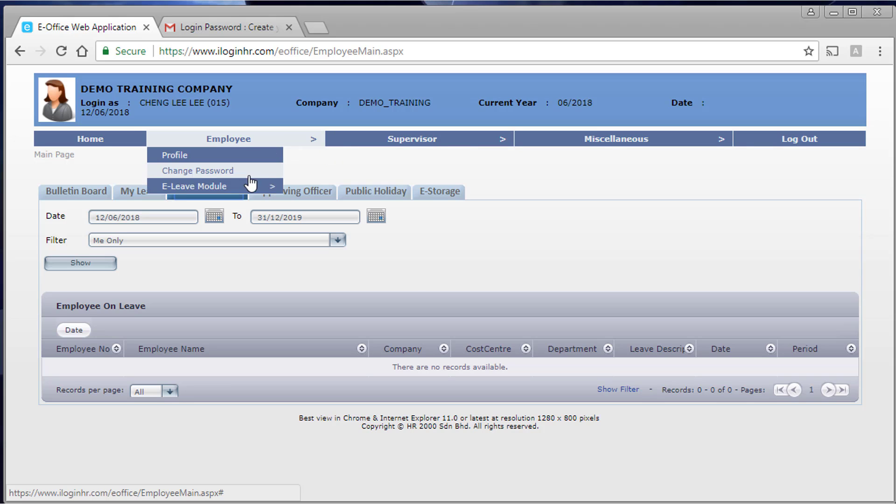
mouse_move(260, 189)
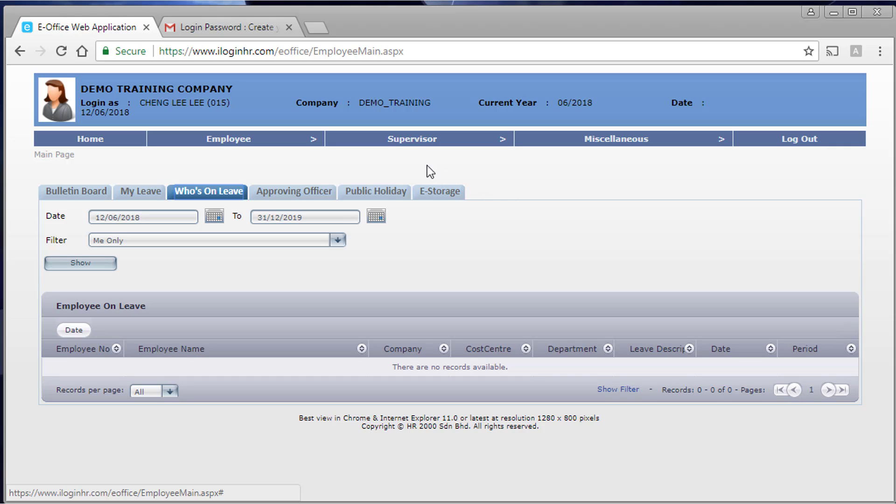
mouse_move(415, 141)
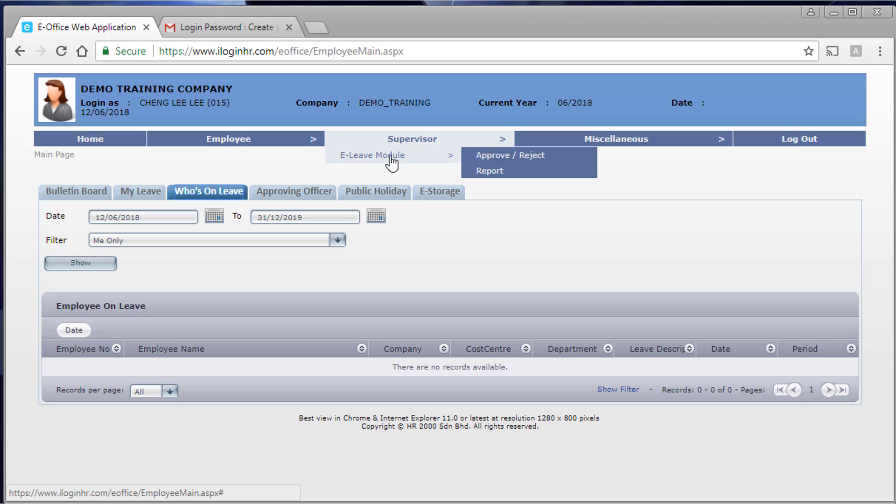
- Open Supervisor > E-Leave Module > Approve / Reject to list subordinates' pending applications
click(530, 157)
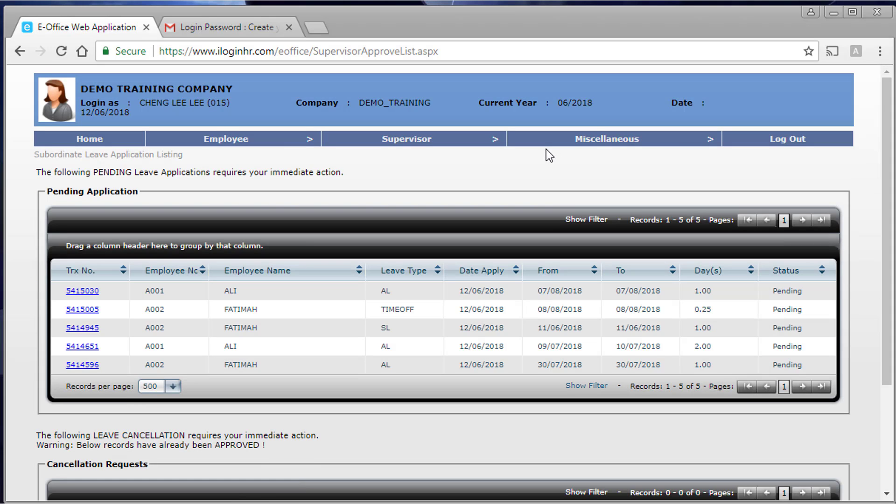
mouse_move(535, 144)
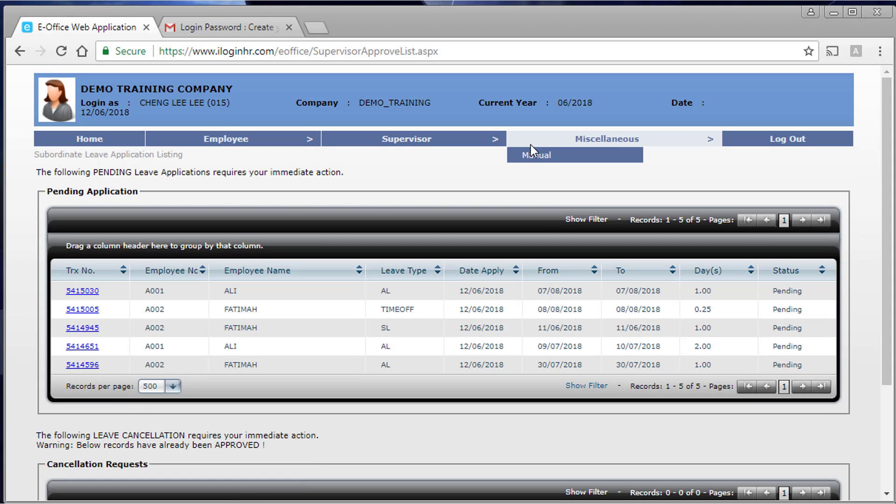
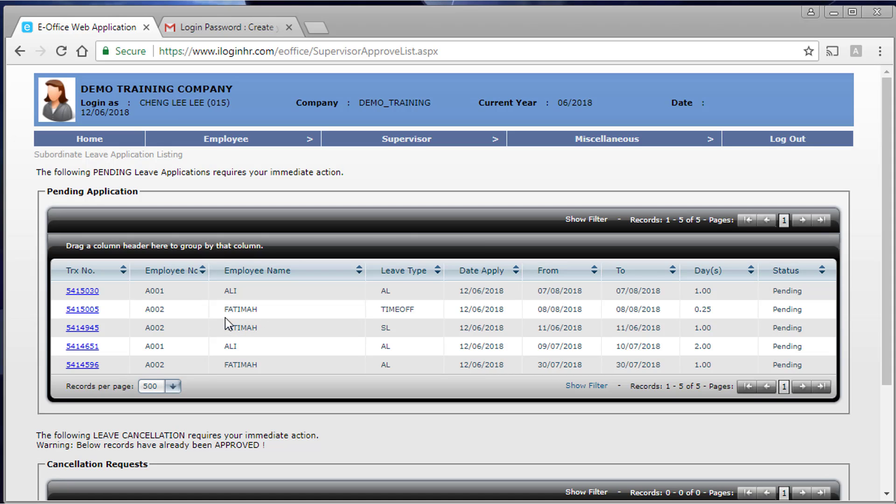
click(95, 366)
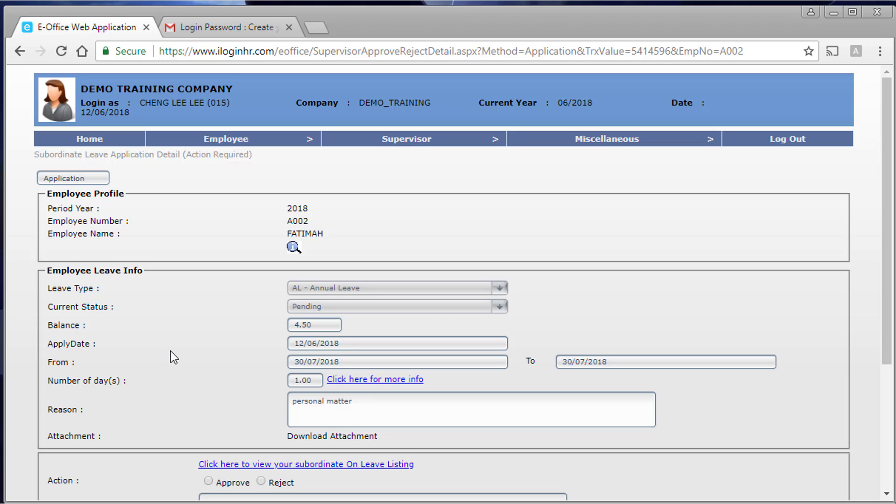
scroll(176, 347, down, 2)
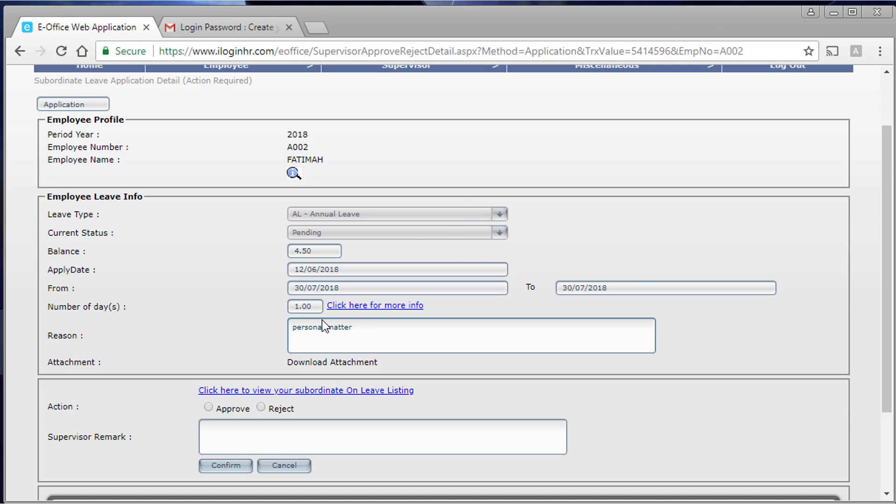
scroll(322, 320, down, 2)
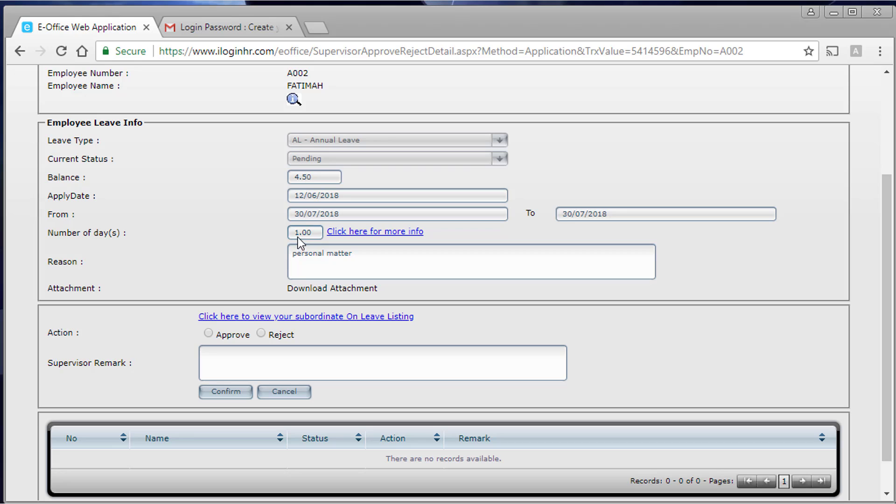
- Review the leave date breakdown, choose Approve, and check the subordinates-on-leave listing (no records)
click(339, 233)
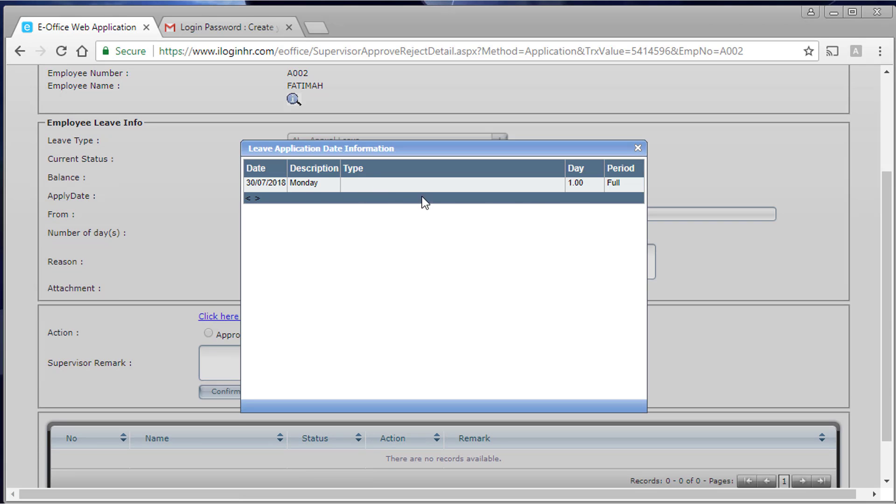
click(638, 147)
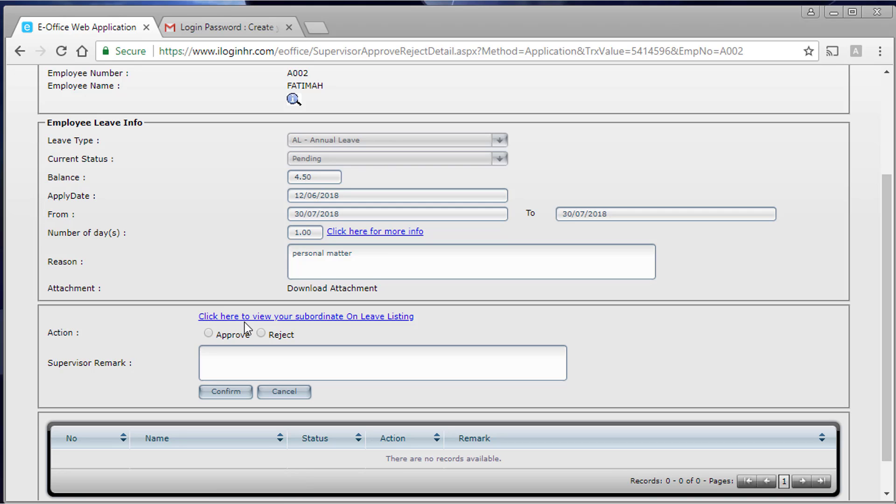
click(247, 336)
click(276, 336)
click(222, 336)
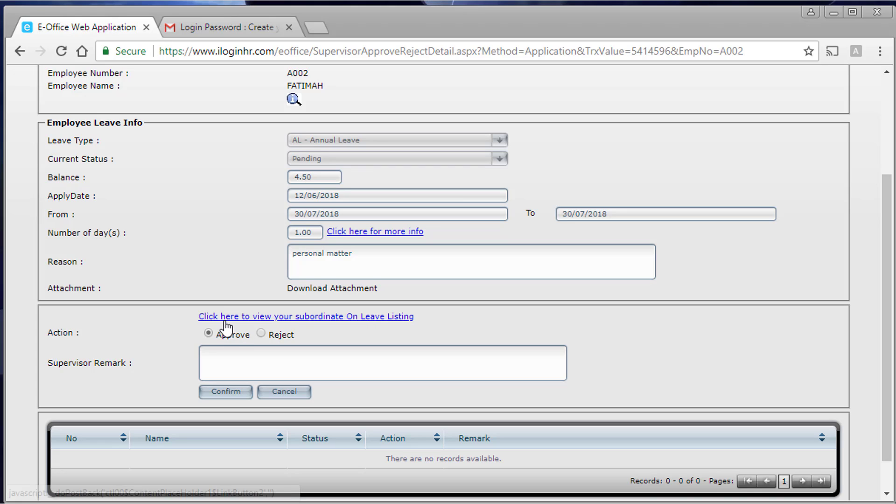
click(309, 318)
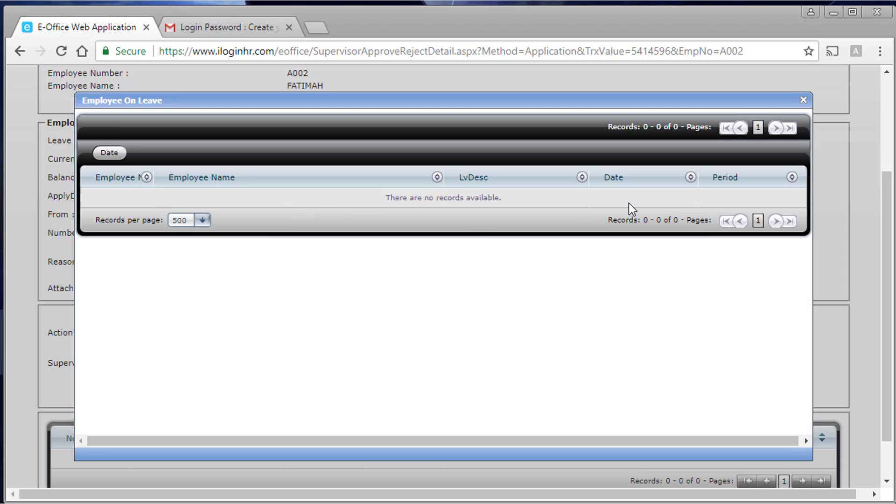
click(804, 101)
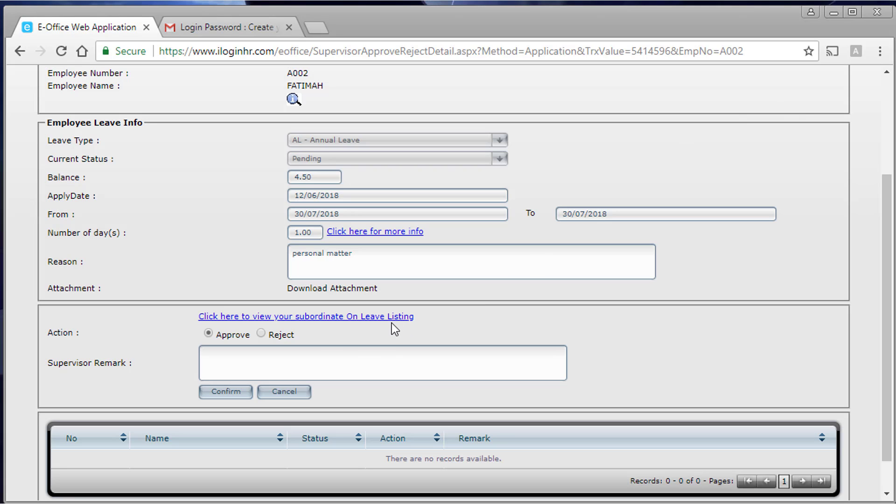
click(241, 363)
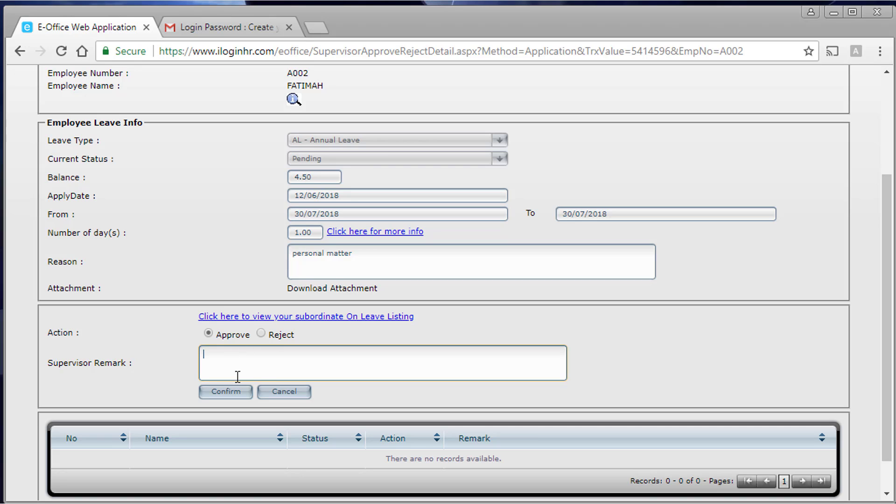
scroll(264, 365, down, 1)
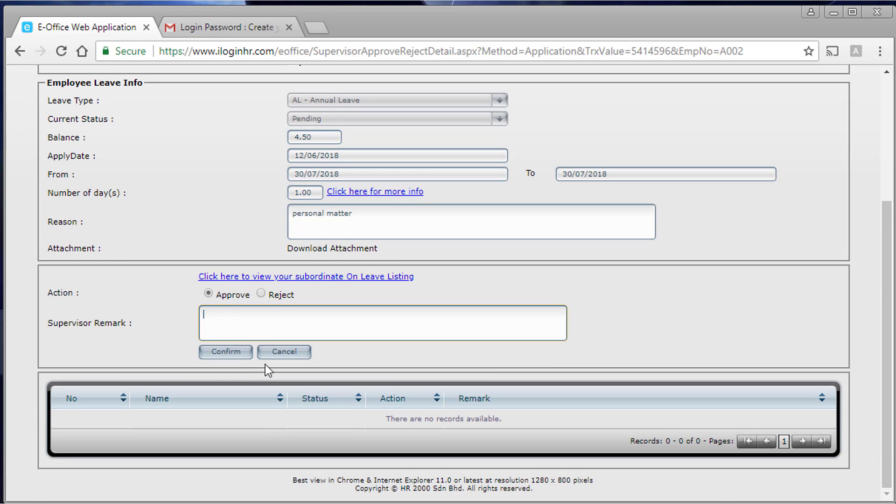
scroll(266, 366, up, 3)
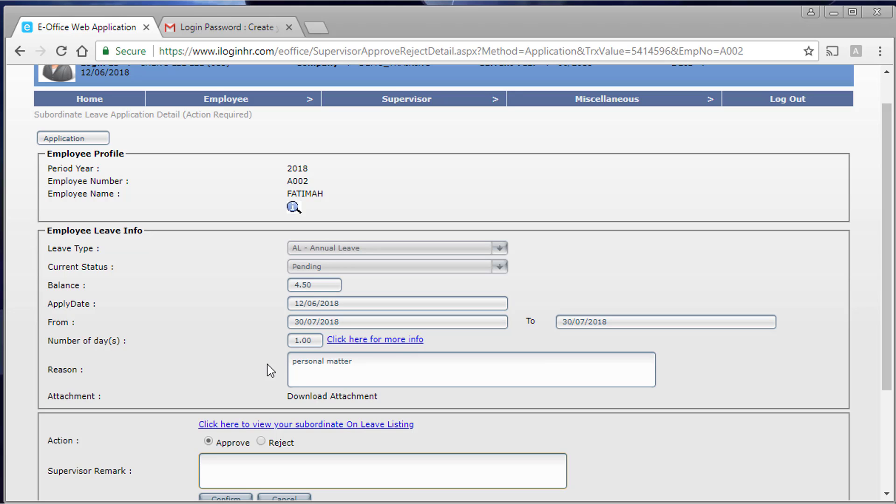
scroll(267, 365, down, 3)
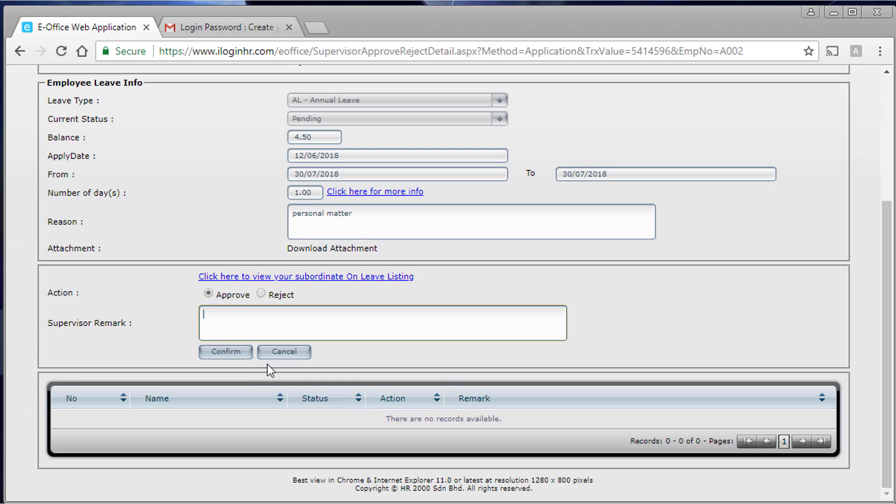
click(247, 311)
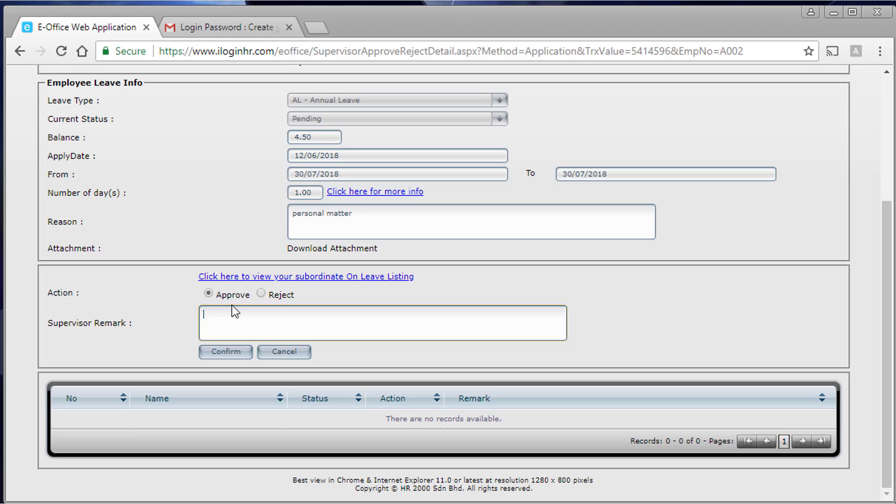
click(223, 352)
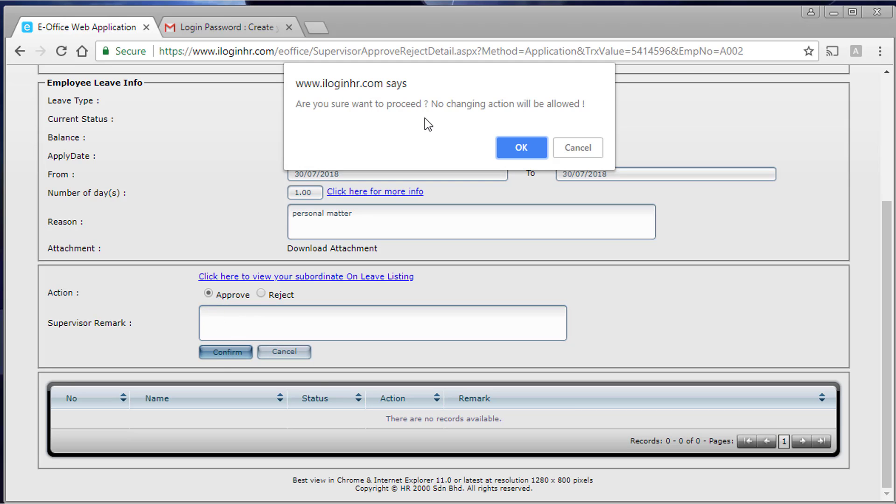
click(529, 150)
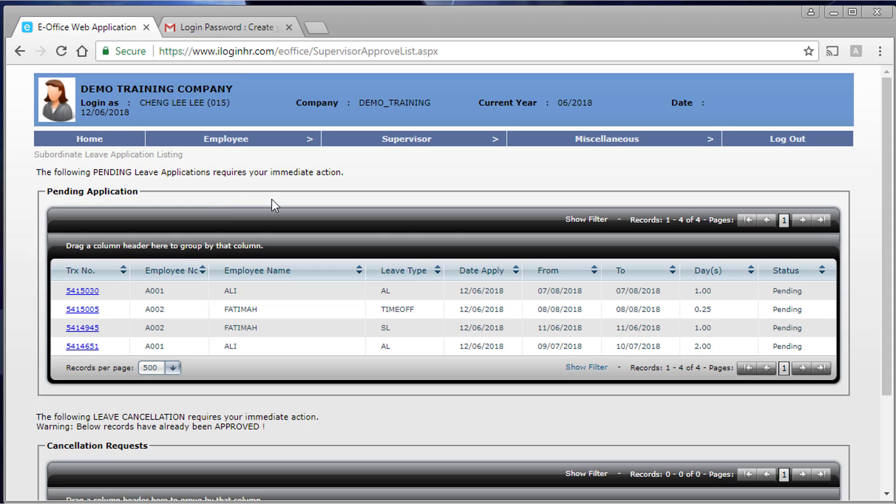
- In Gmail's Inbox, read the Action Required leave email for employee A002
click(196, 33)
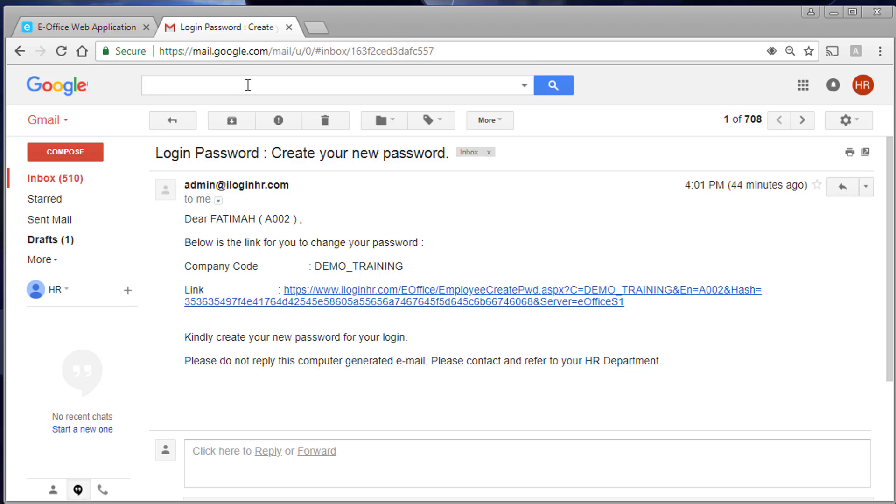
click(58, 183)
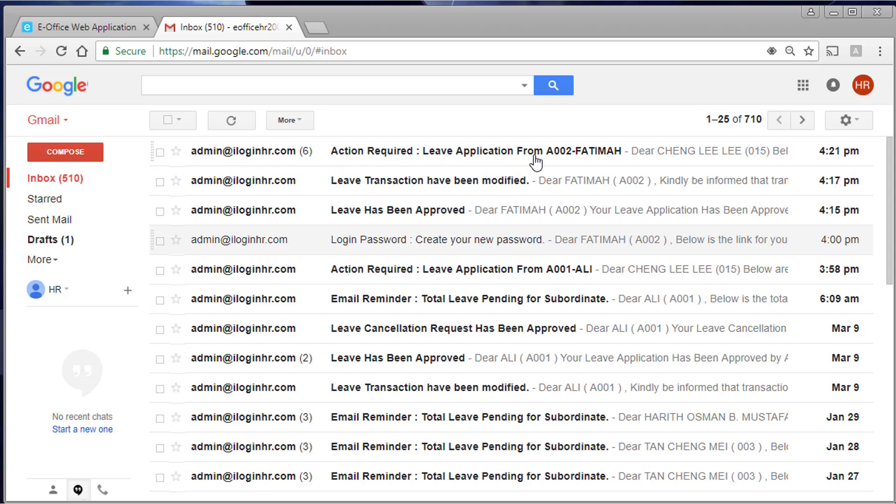
click(589, 159)
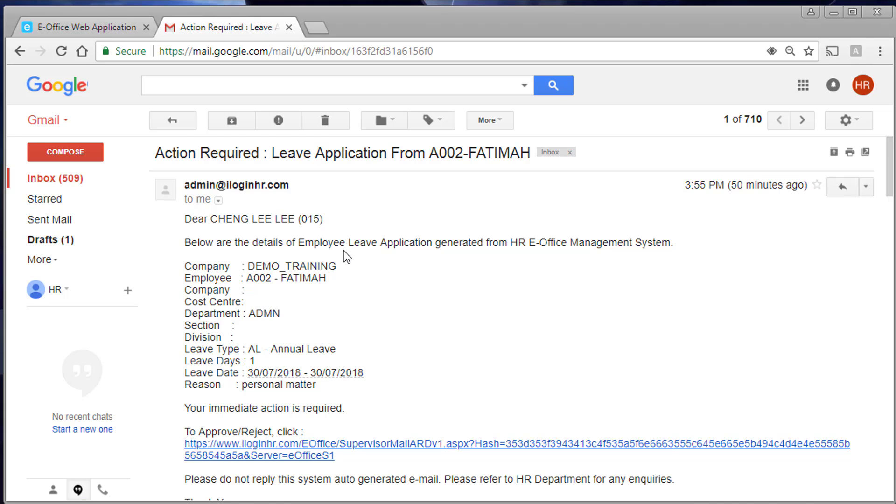
scroll(344, 251, down, 2)
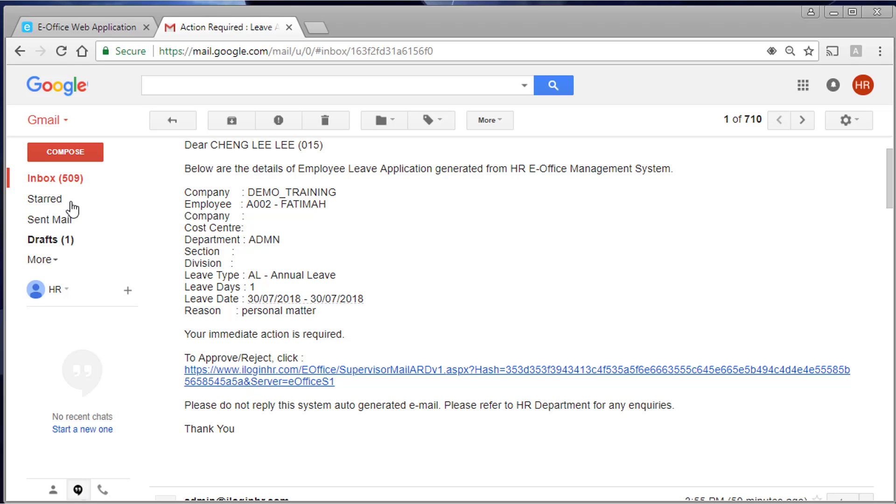
- Open A001's Action Required email for 2-day annual leave, 09/07/2018 to 10/07/2018
click(71, 181)
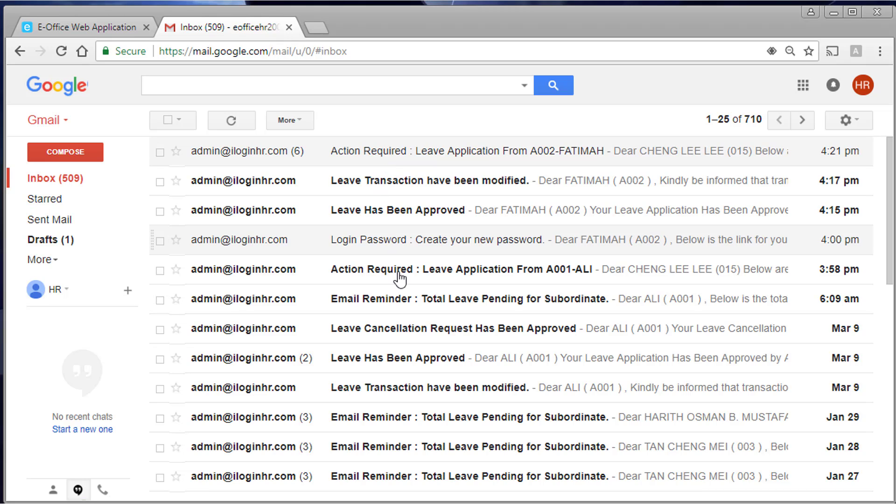
click(538, 271)
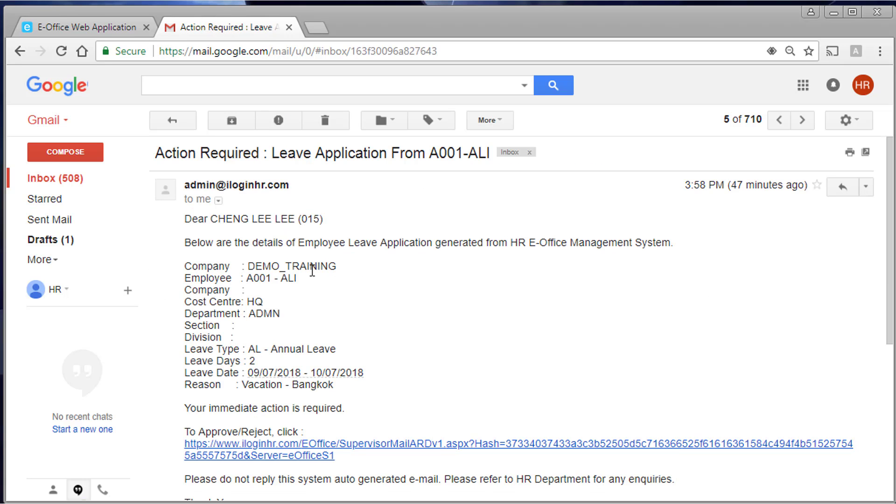
scroll(322, 287, down, 2)
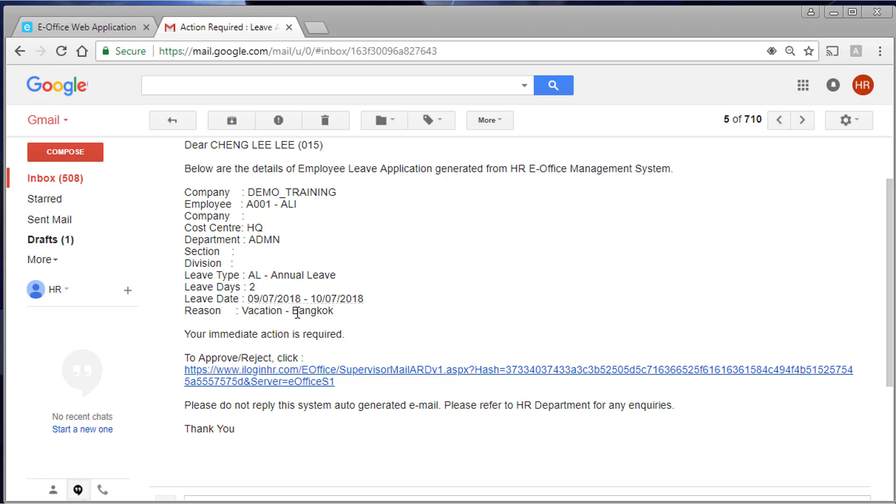
- Approve A001's 09/07–10/07/2018 annual leave via the email link, then close that approval page
click(321, 385)
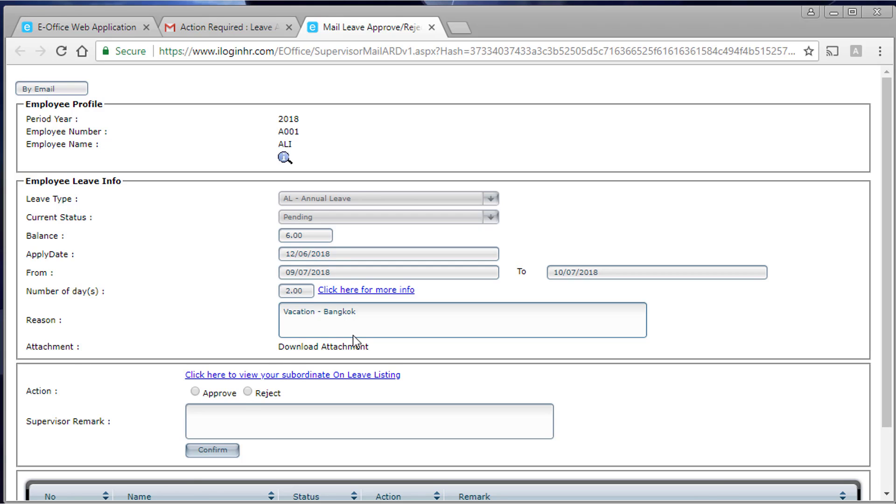
scroll(353, 335, down, 2)
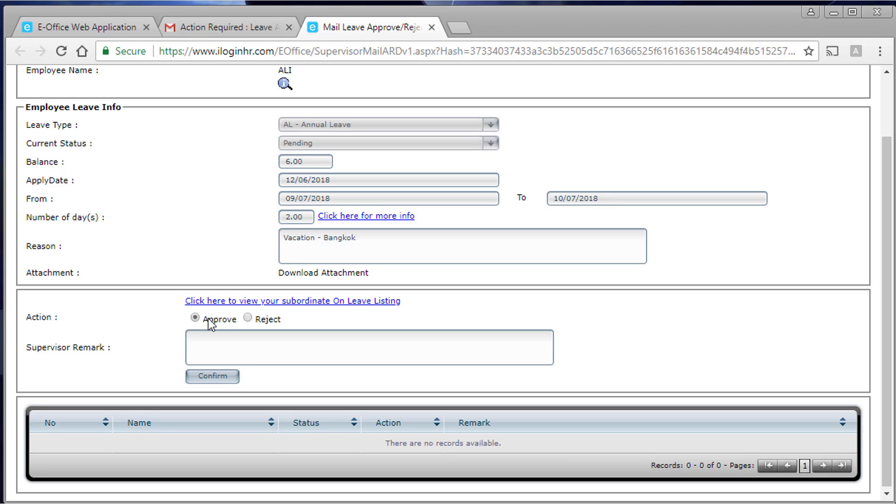
click(213, 376)
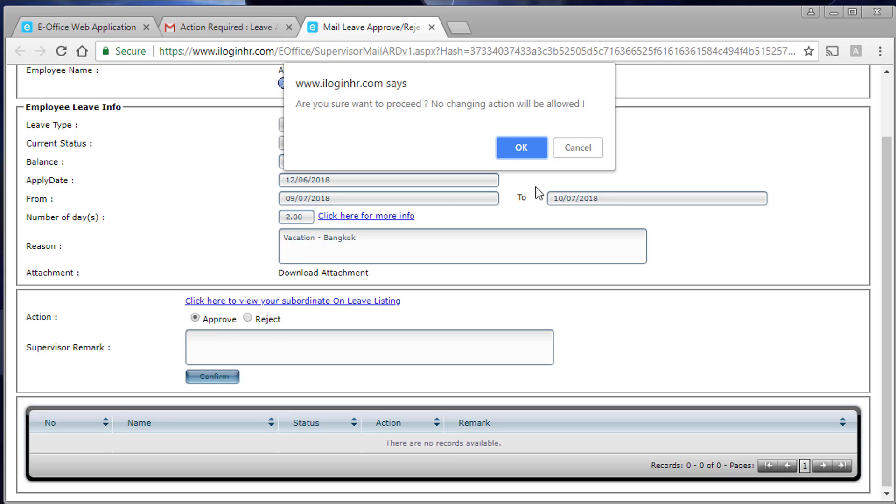
click(519, 148)
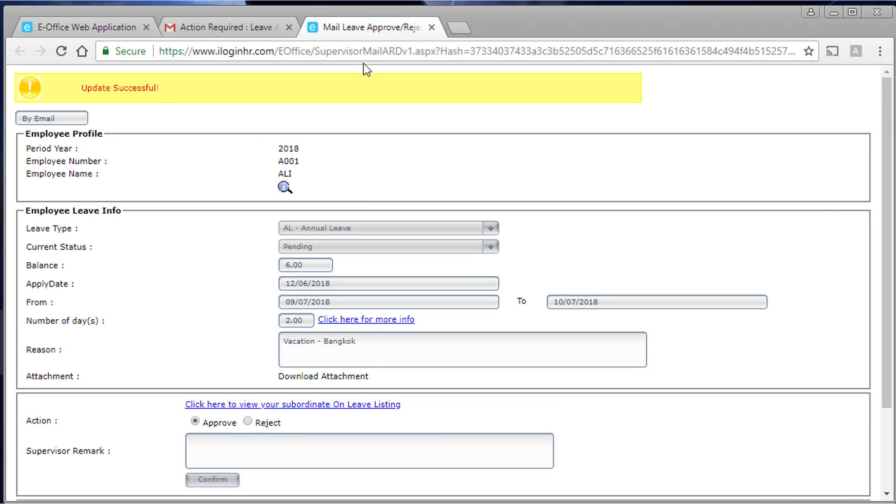
click(431, 27)
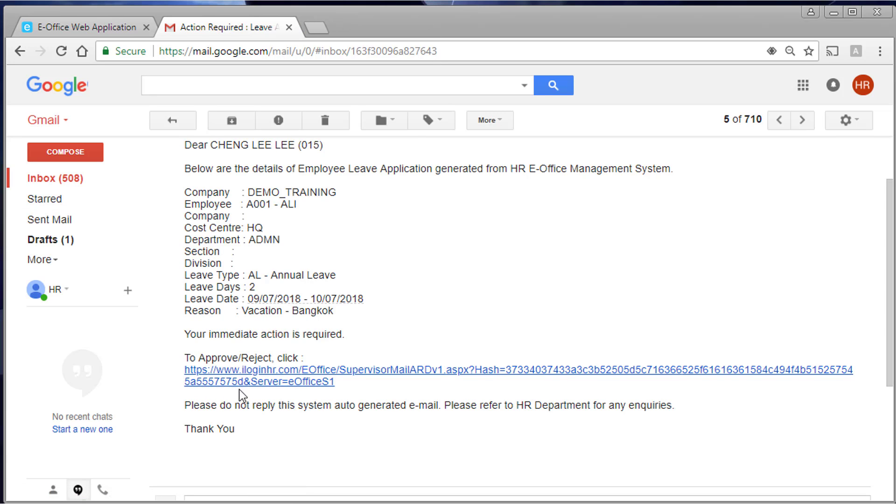
- Back in E-Office, reload the list of leave applications awaiting approval
click(114, 32)
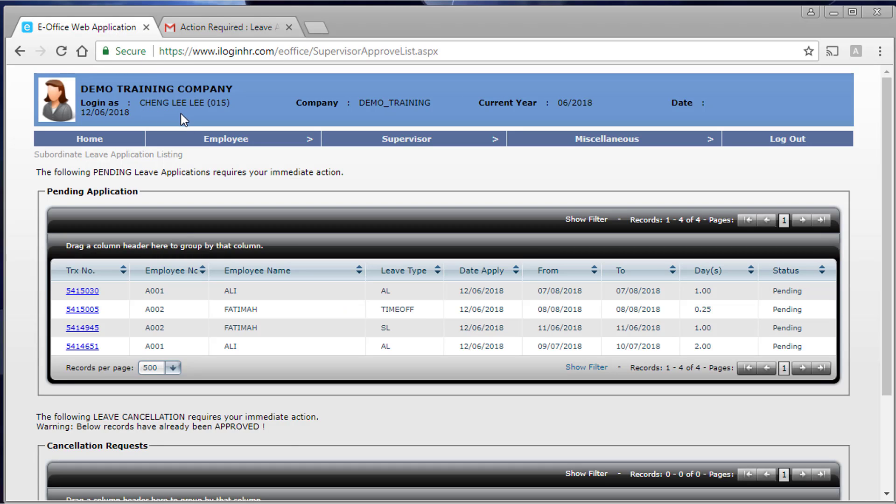
mouse_move(379, 141)
mouse_move(394, 156)
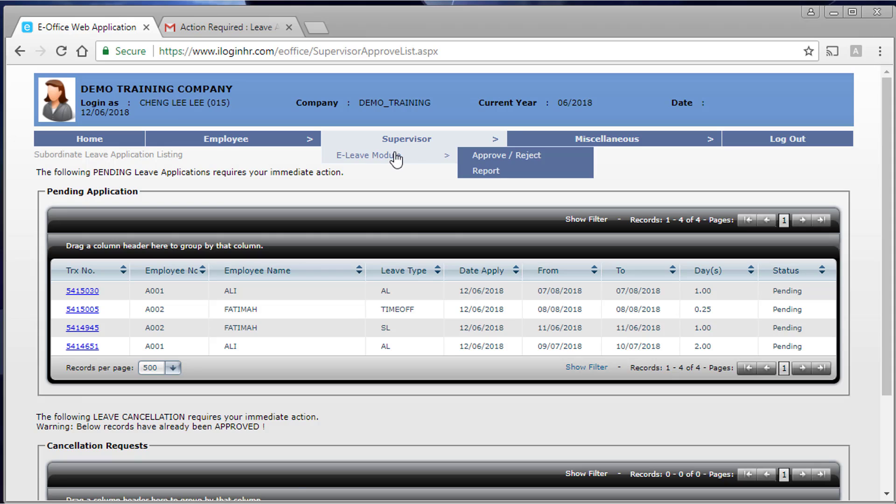
click(520, 157)
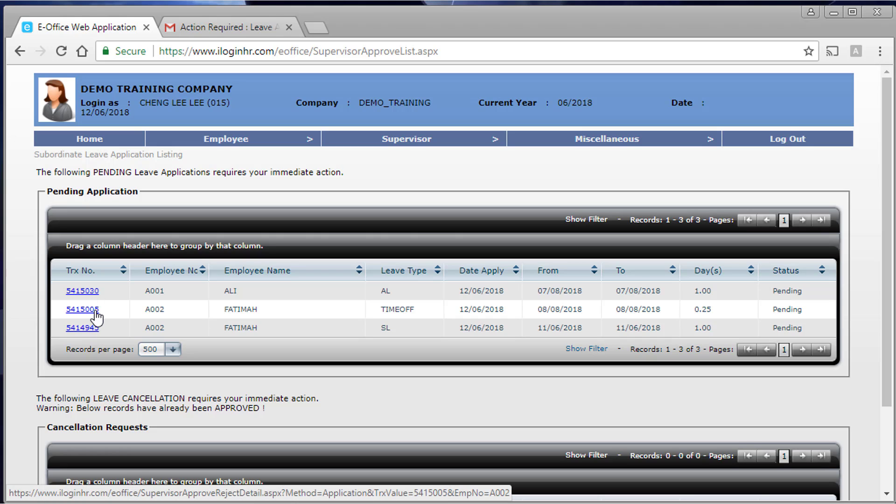
click(96, 312)
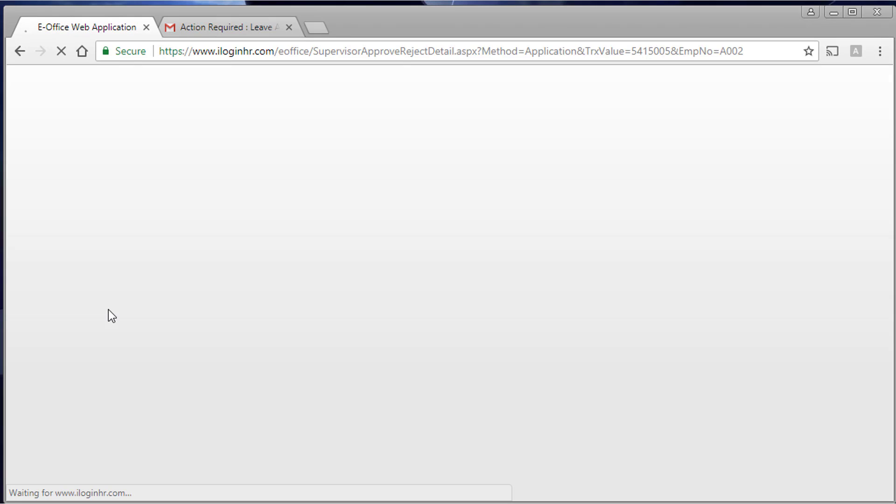
scroll(112, 309, down, 2)
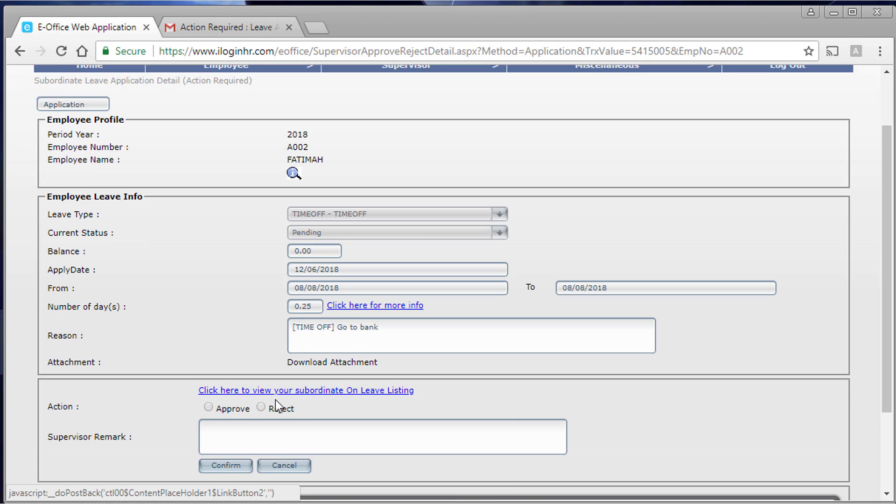
click(267, 410)
click(237, 469)
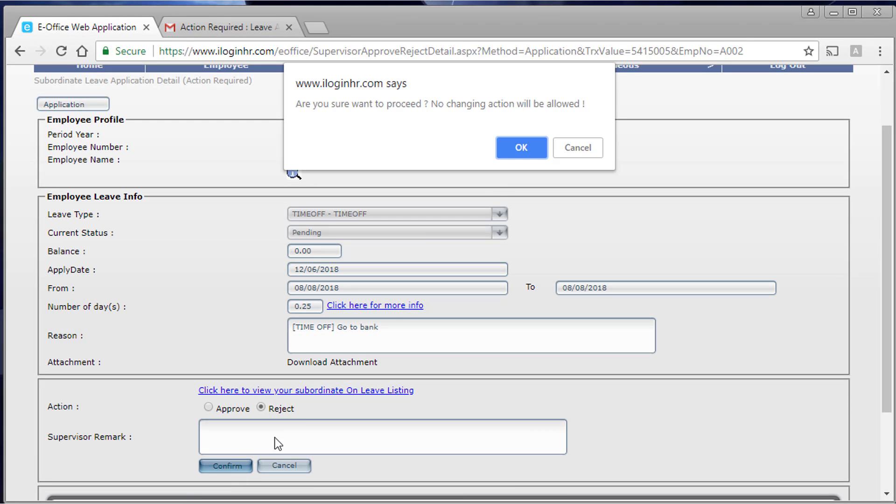
click(522, 148)
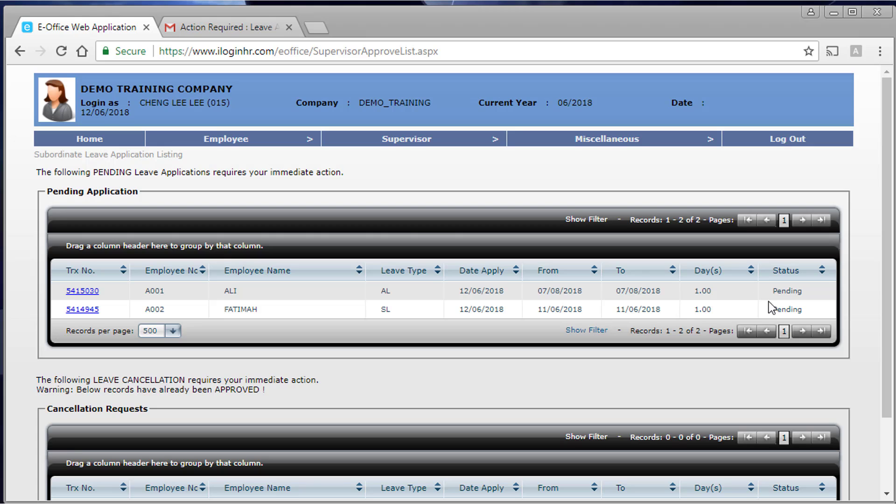
scroll(589, 353, down, 2)
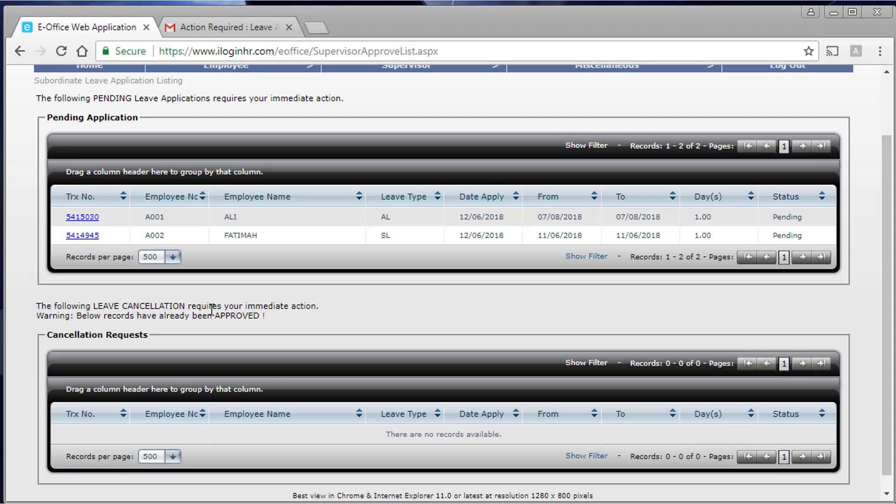
scroll(212, 310, up, 2)
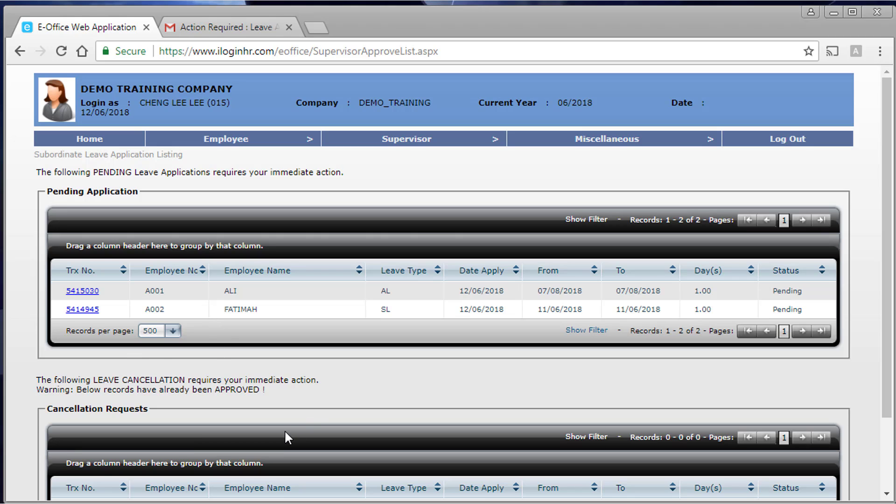
scroll(234, 290, down, 2)
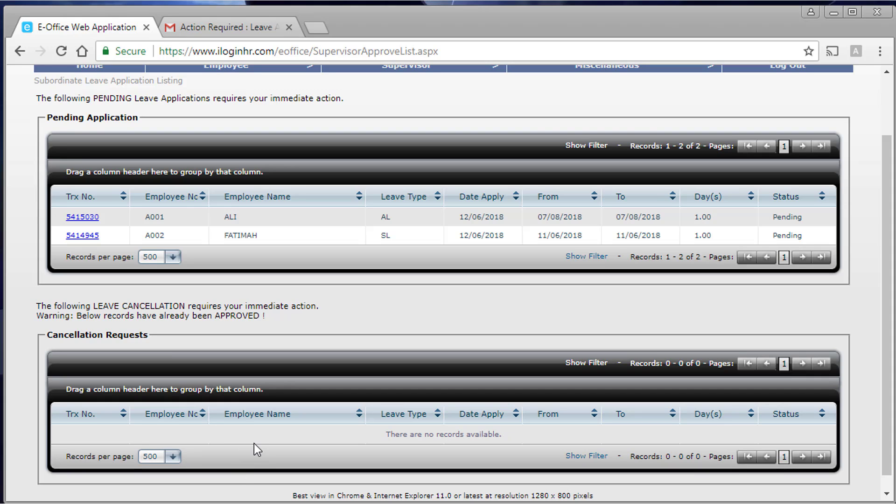
scroll(251, 443, up, 2)
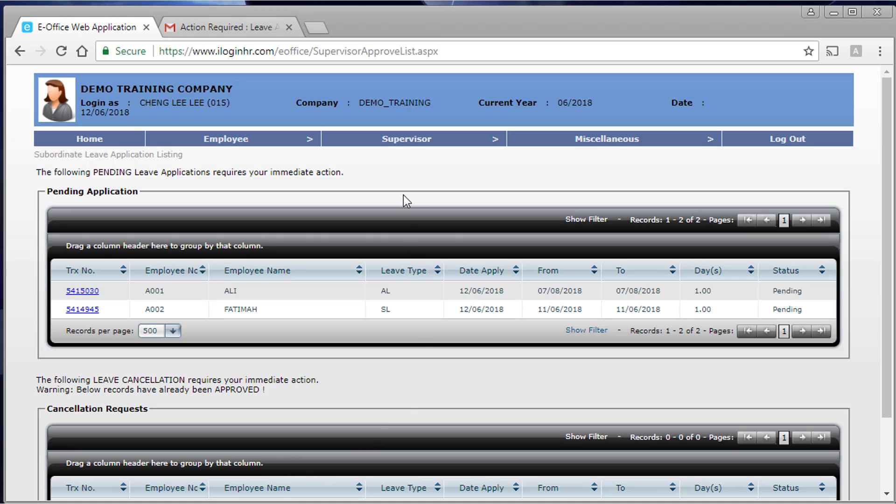
mouse_move(410, 144)
mouse_move(417, 160)
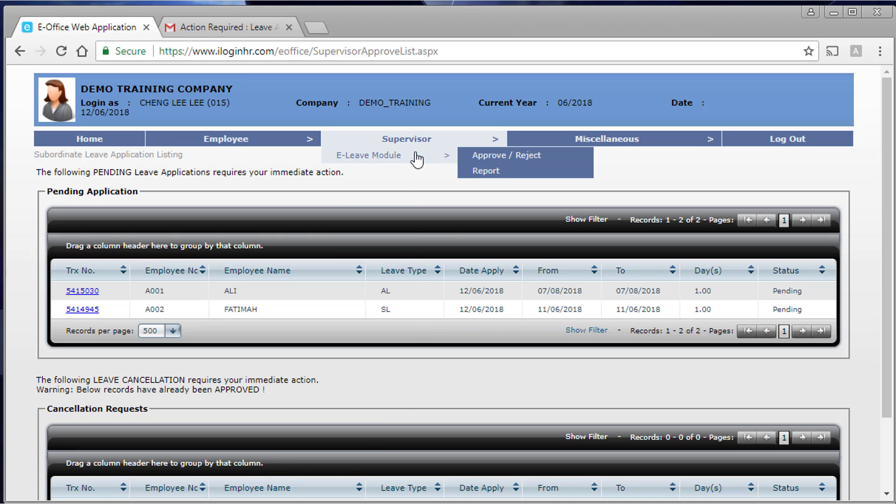
- Choose Leave Entitlement Report in the supervisor leave report form
click(499, 172)
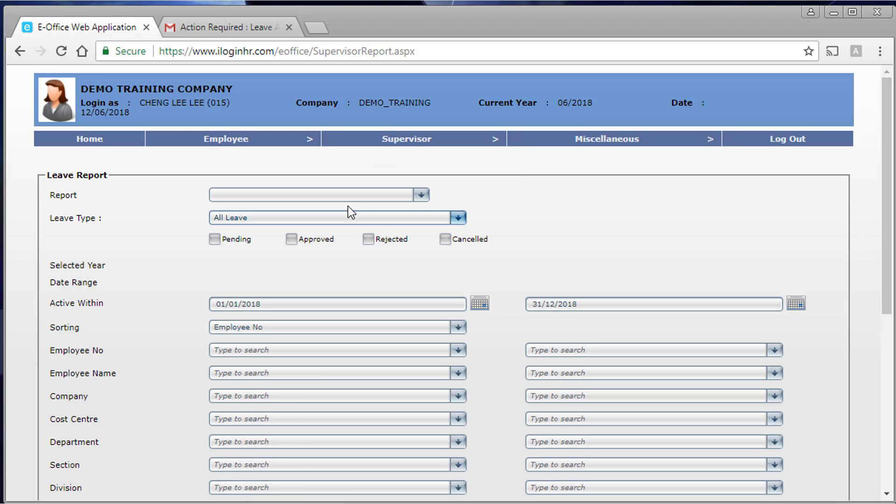
click(349, 204)
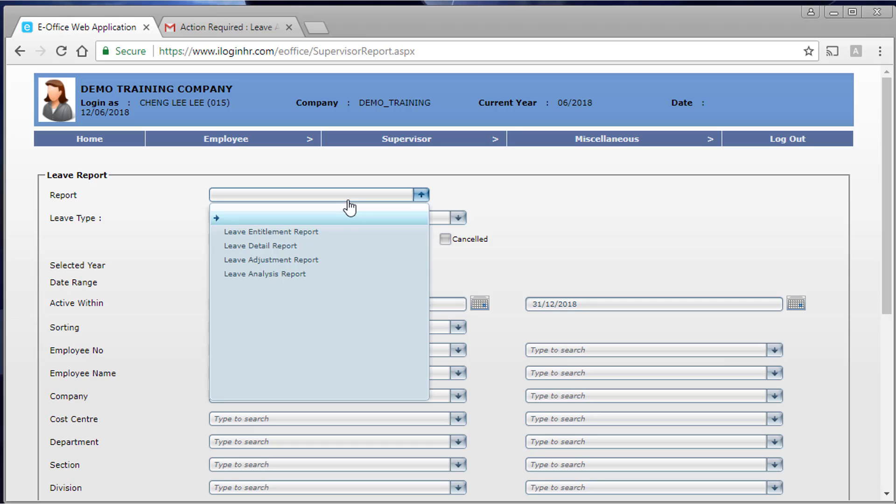
click(322, 233)
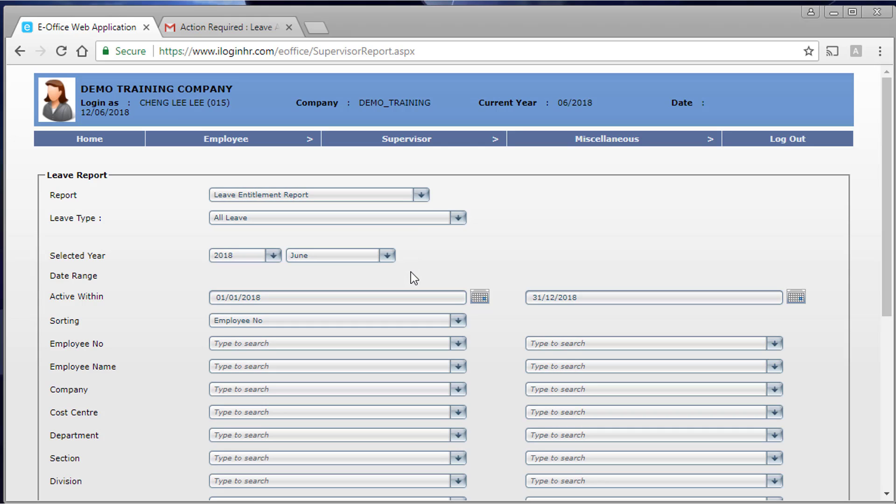
scroll(411, 272, down, 3)
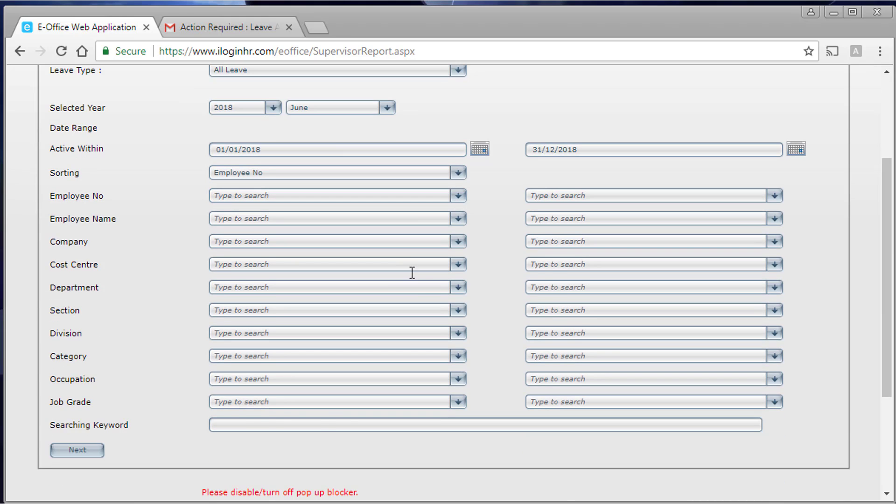
scroll(412, 272, down, 3)
- List matching employees, select both A001 and A002, and preview the report
click(88, 308)
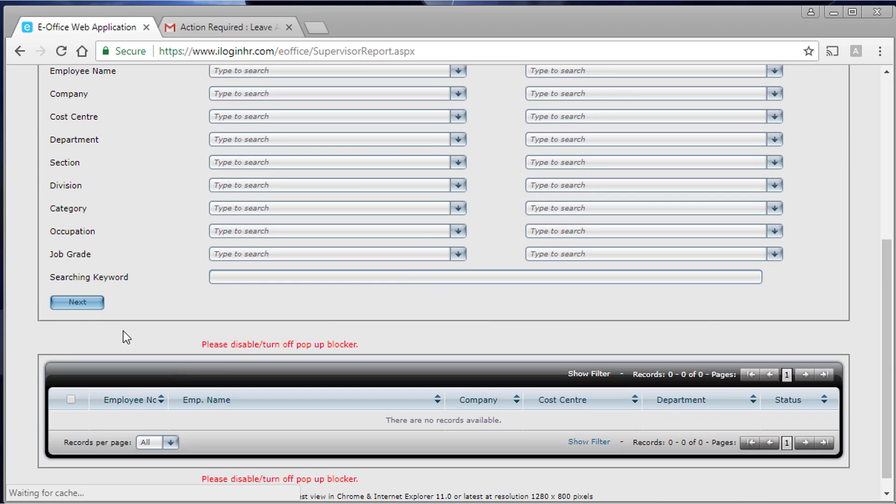
scroll(135, 337, down, 2)
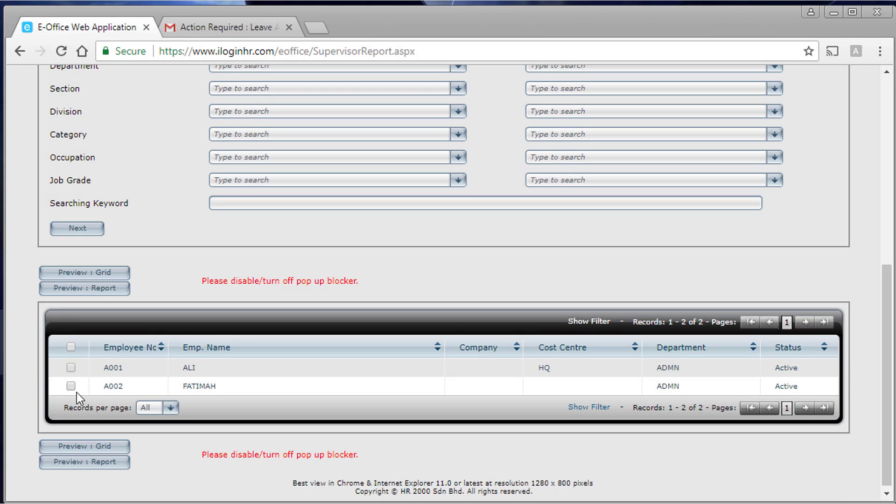
click(71, 347)
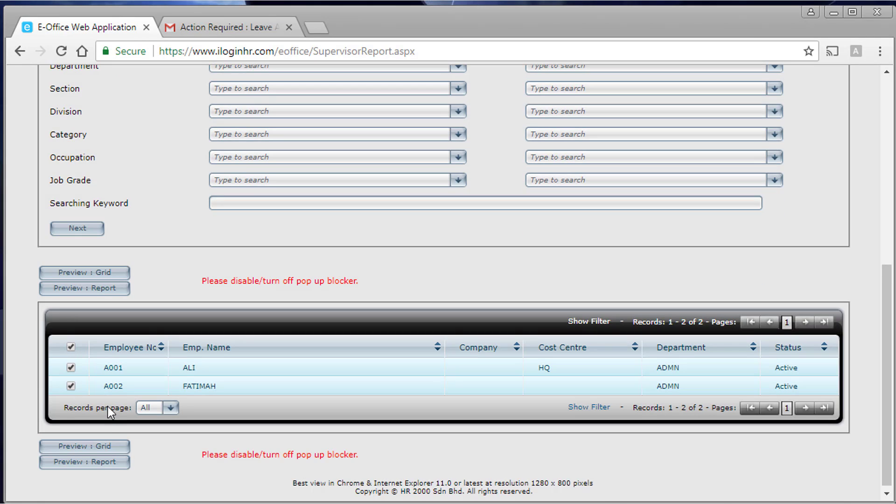
click(107, 461)
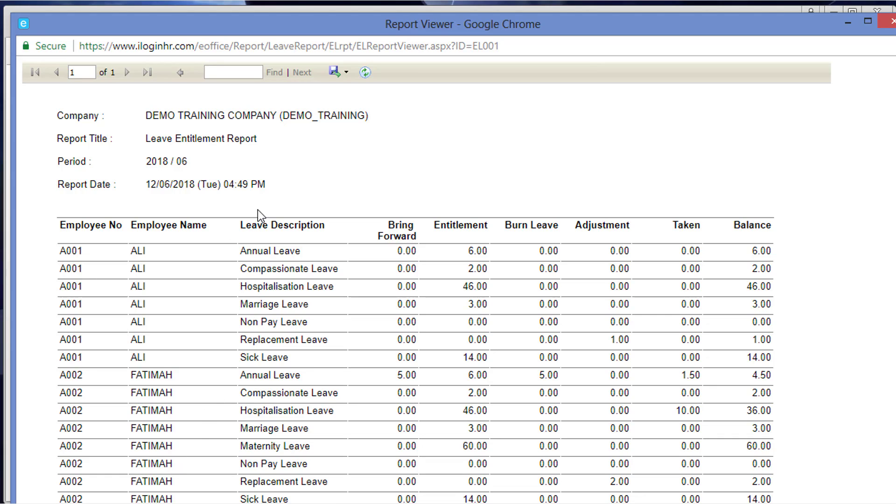
- Check the report's export formats, close the viewer, and return to the Home page's My Leave table
click(335, 79)
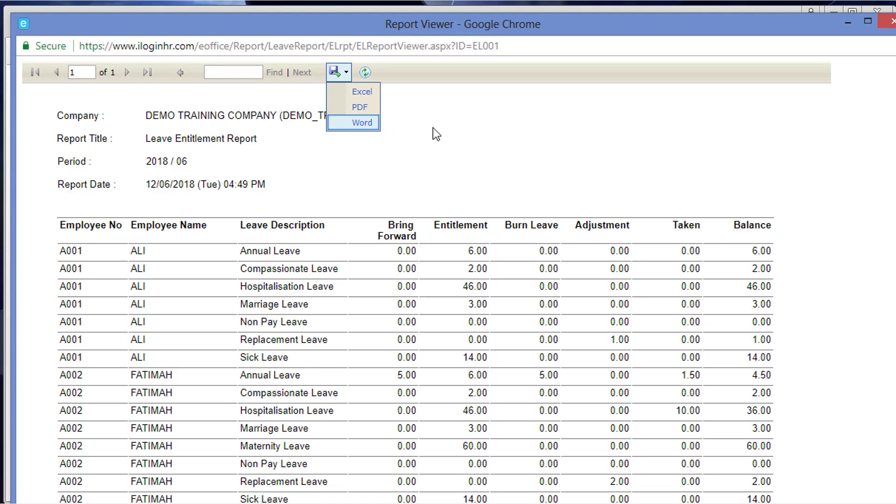
click(892, 23)
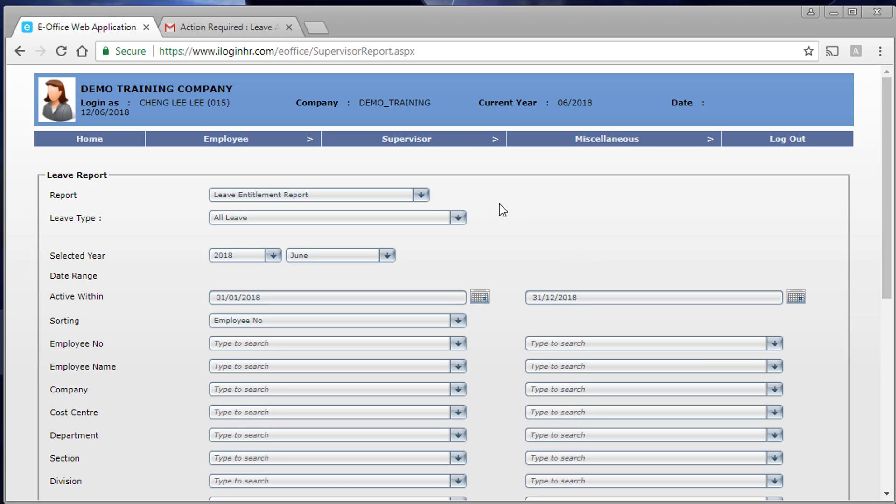
mouse_move(466, 139)
mouse_move(452, 159)
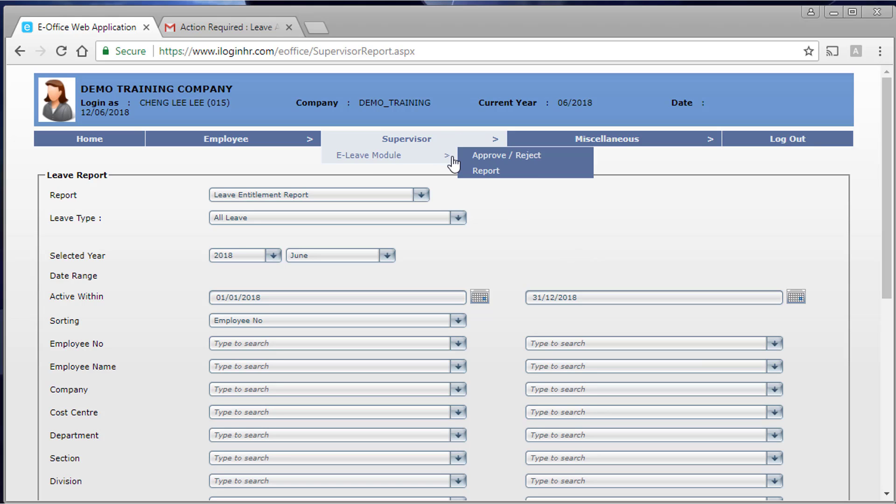
mouse_move(593, 139)
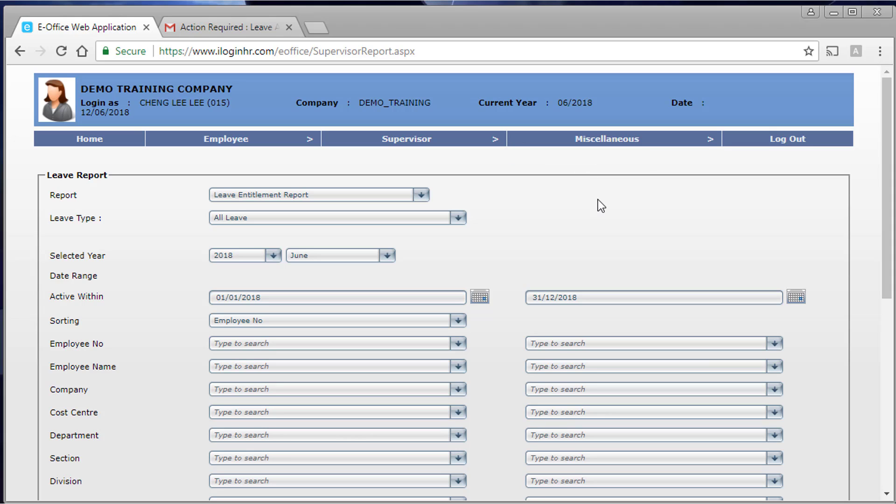
click(98, 142)
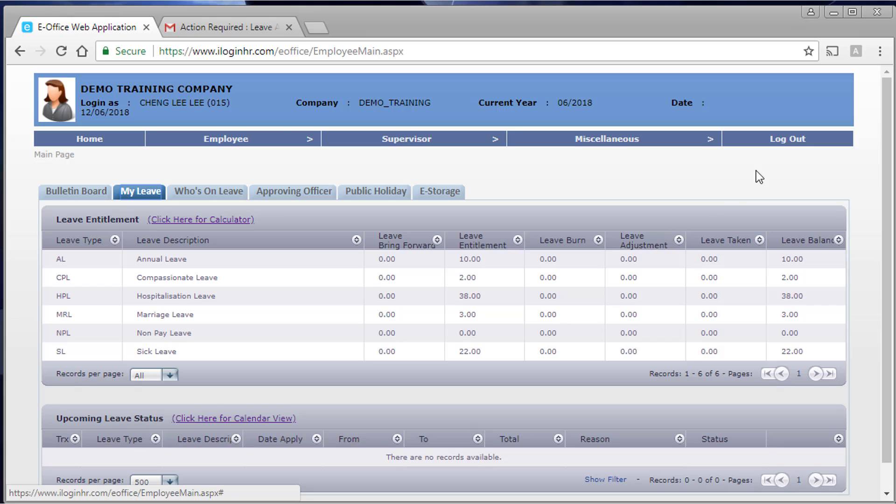
- Log out and sign in again with the company code, the supervisor's login ID and password, dismissing the grid error
click(789, 140)
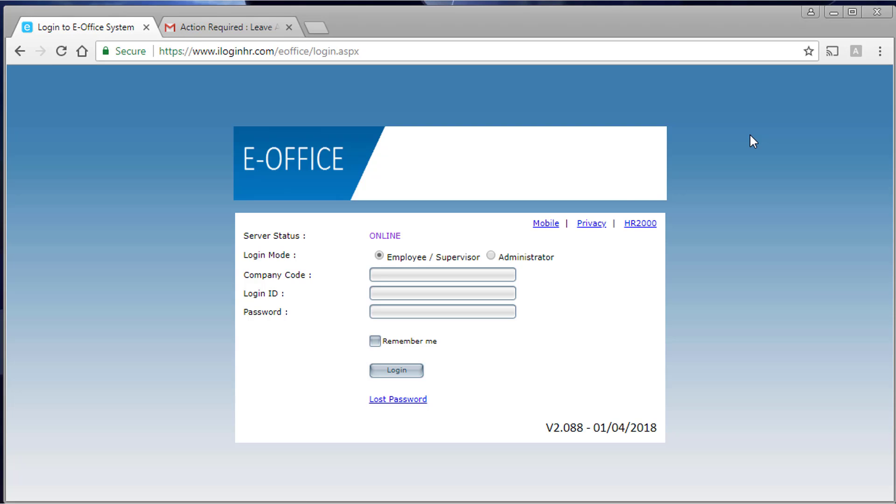
click(439, 274)
text(de)
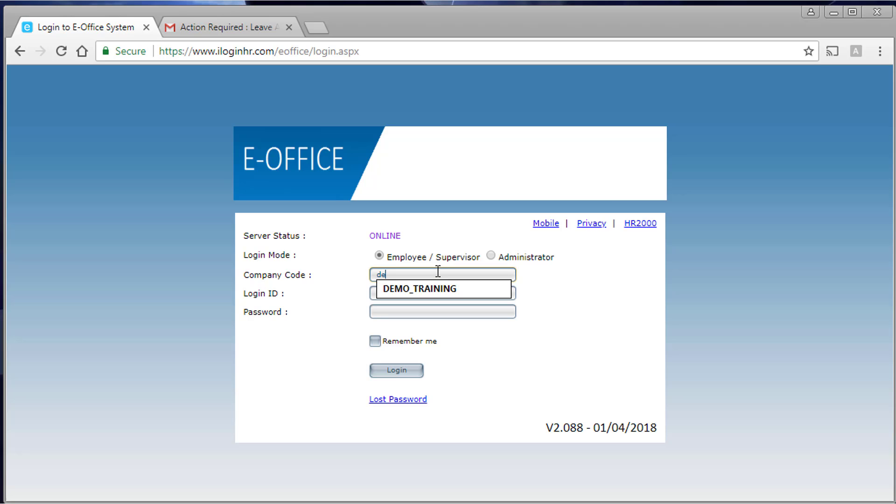
click(435, 294)
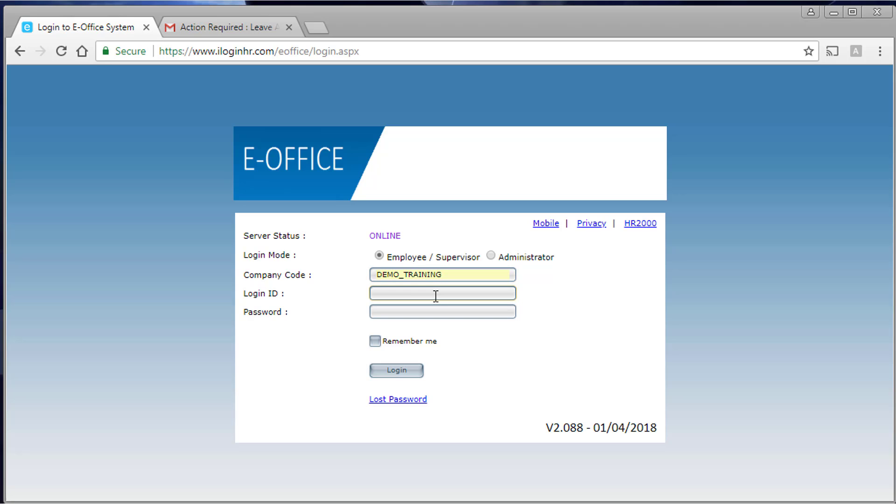
text(108)
key(Tab)
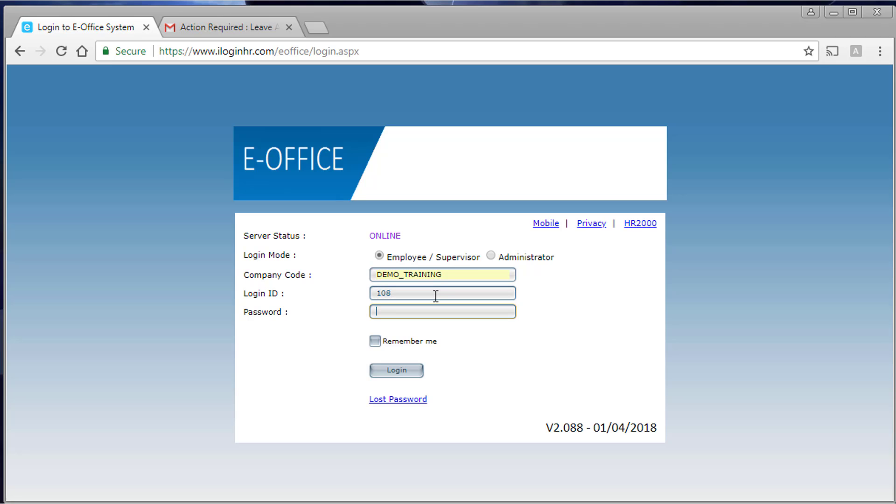
text(**********)
key(Tab)
key(Return)
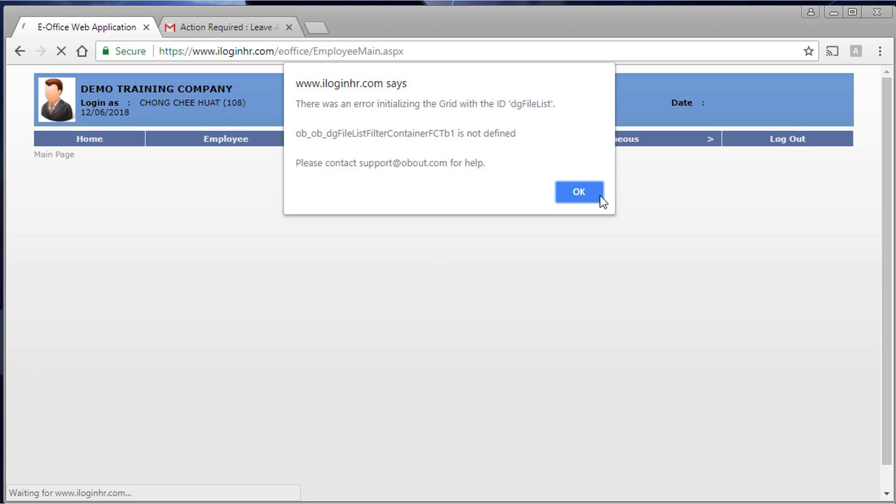
click(575, 193)
mouse_move(411, 139)
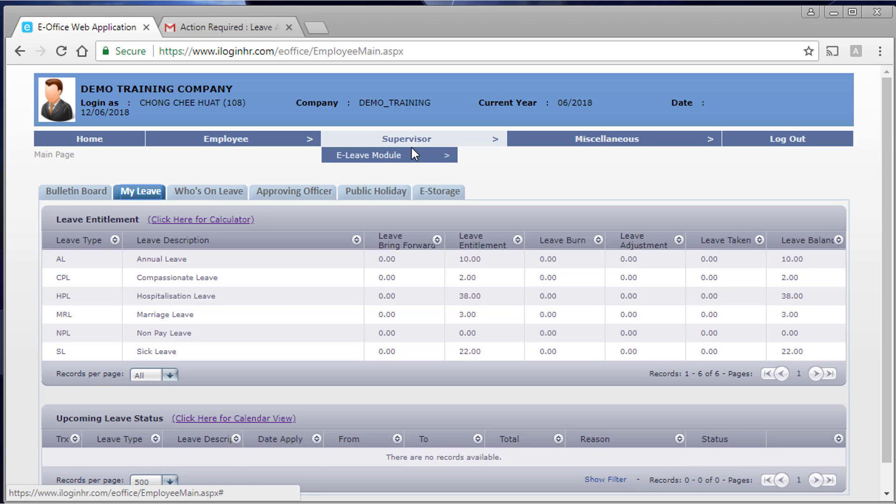
click(509, 154)
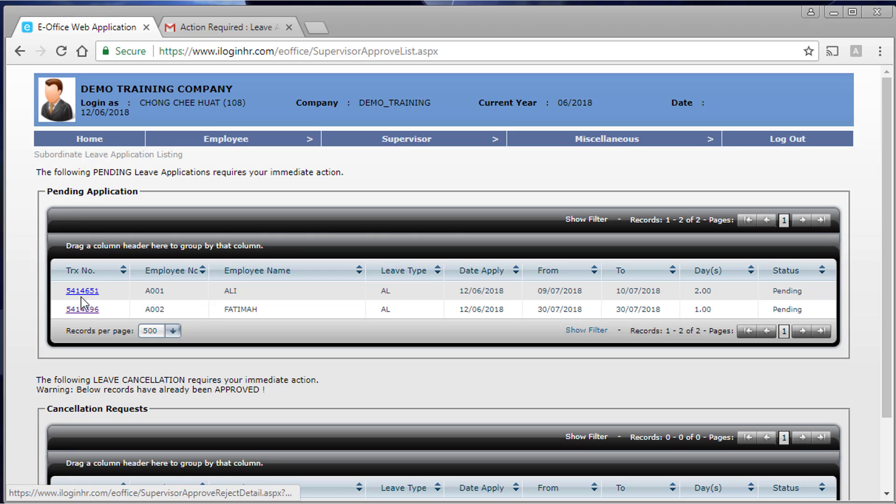
click(82, 310)
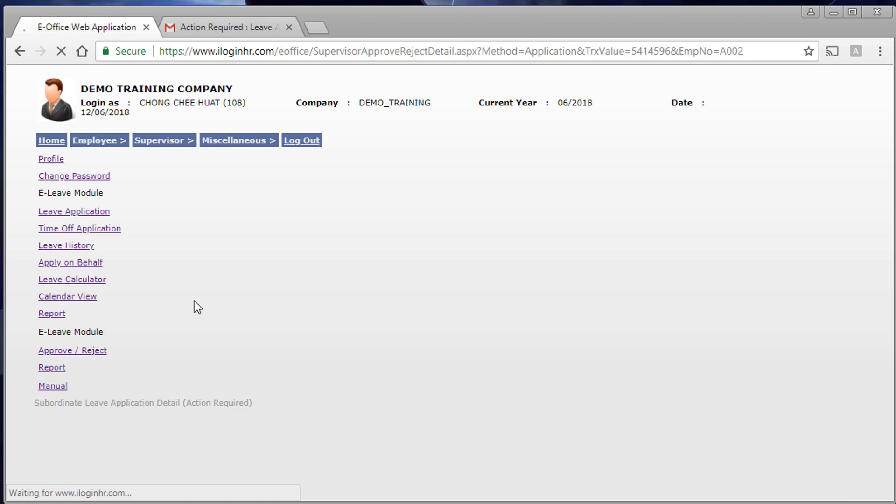
scroll(375, 382, down, 2)
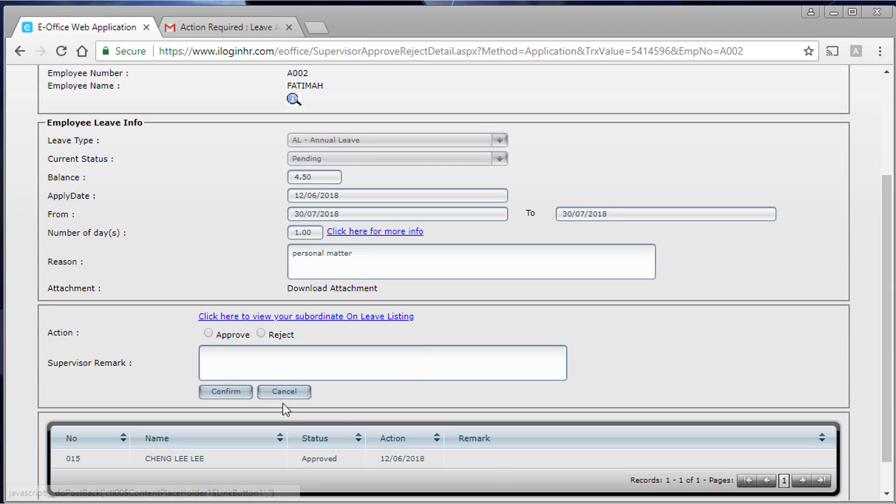
click(208, 333)
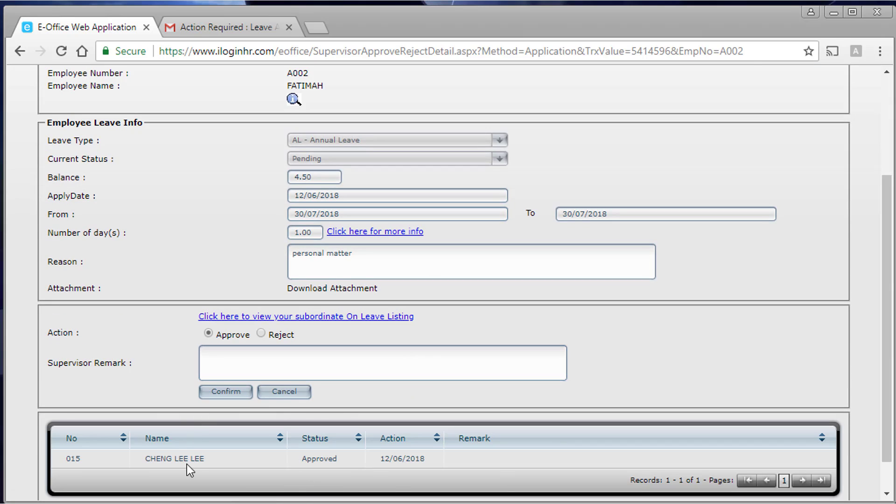
click(227, 391)
click(516, 159)
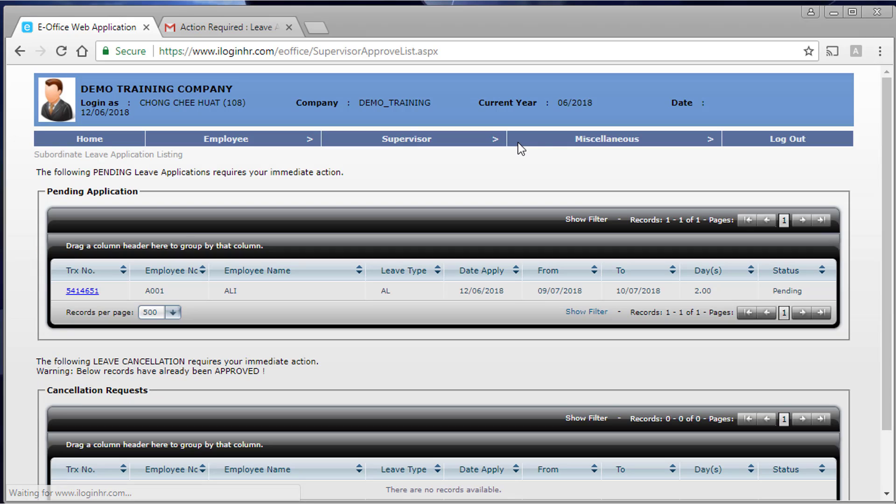
click(786, 141)
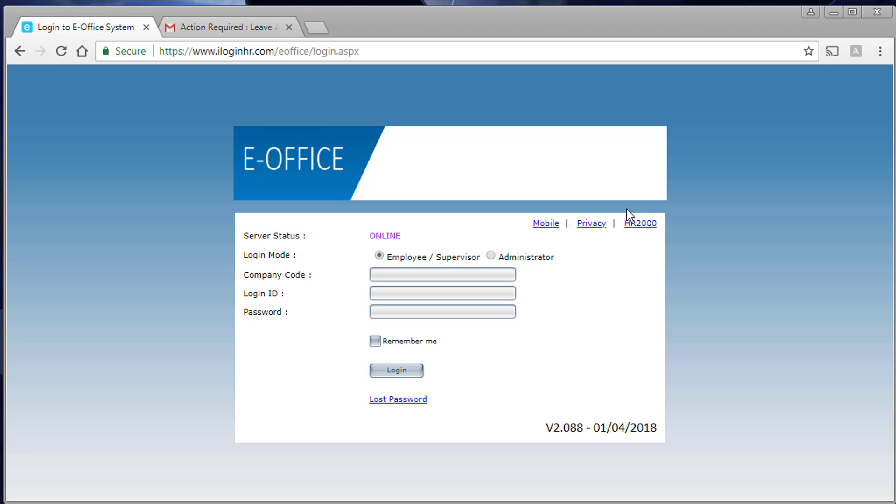
click(223, 25)
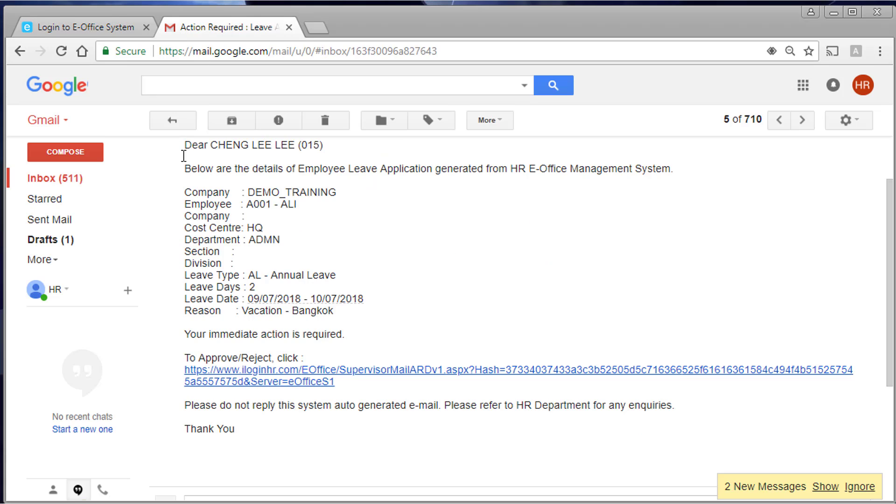
- Read the 'Leave Has Been Approved' email, highlighting who approved the leave
click(60, 179)
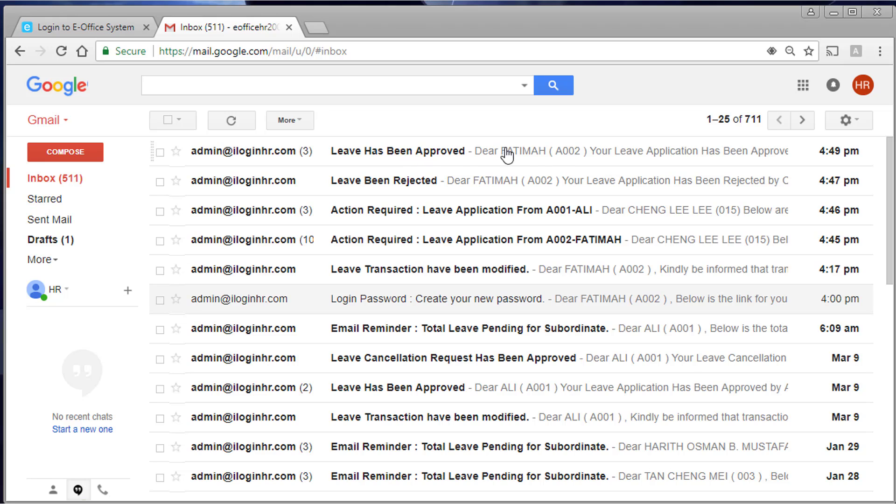
click(398, 158)
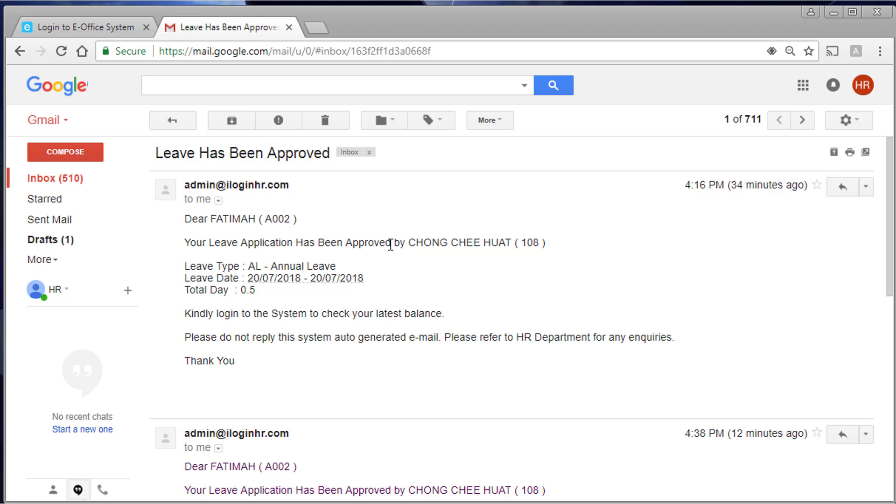
drag(392, 244, 504, 244)
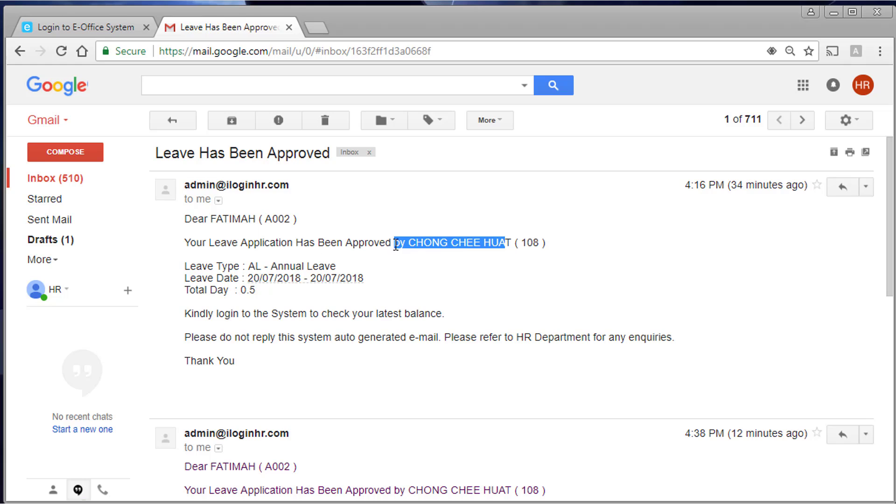
click(438, 250)
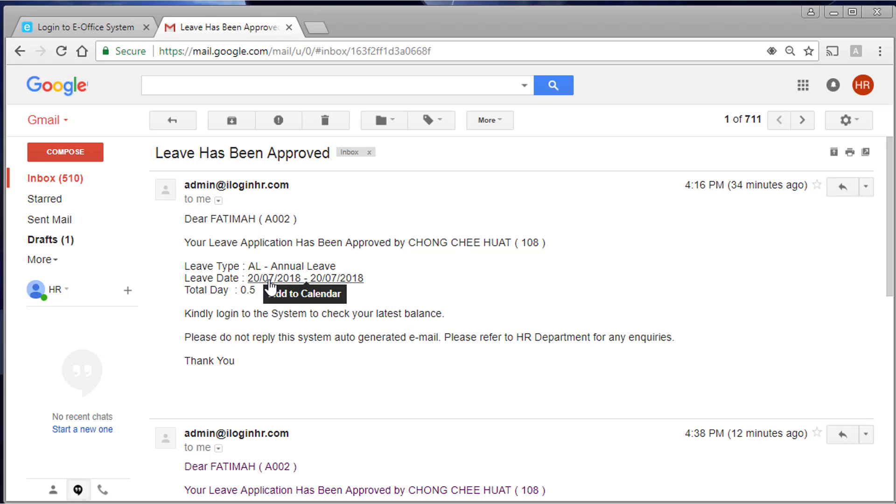
scroll(270, 321, down, 3)
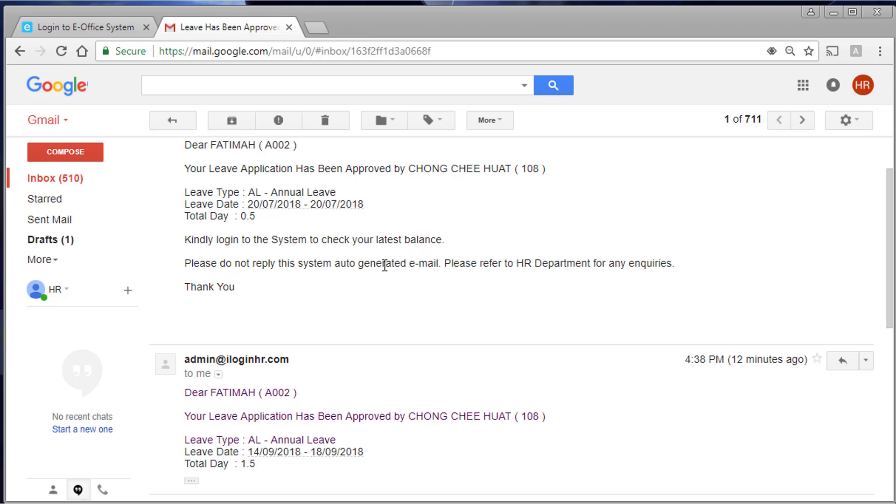
scroll(371, 296, down, 3)
scroll(370, 300, up, 6)
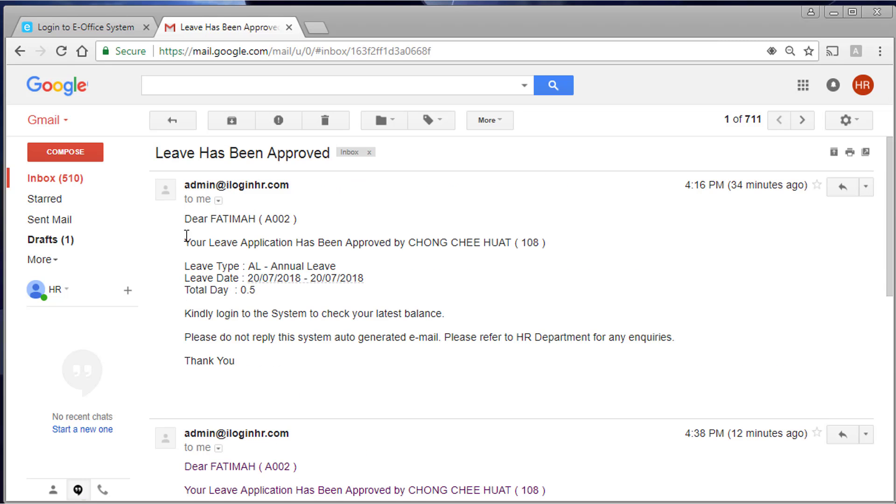
- Read the 'Leave Been Rejected' email and return to the inbox list
click(72, 182)
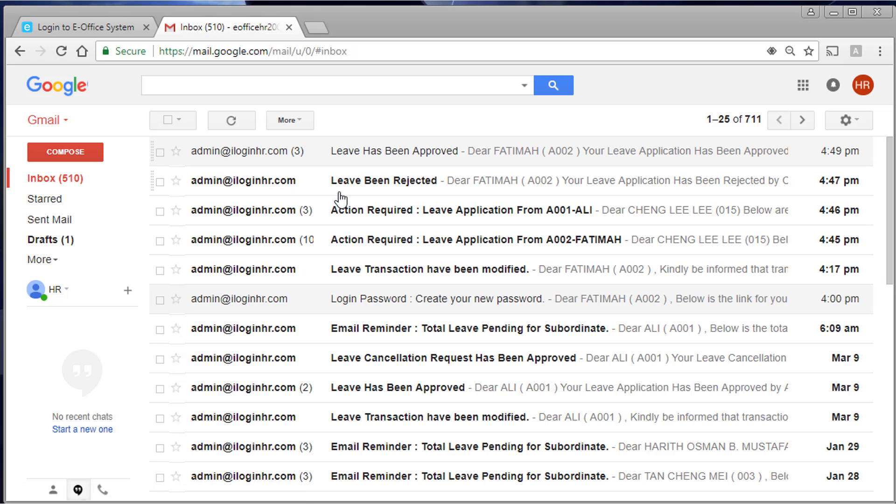
click(387, 188)
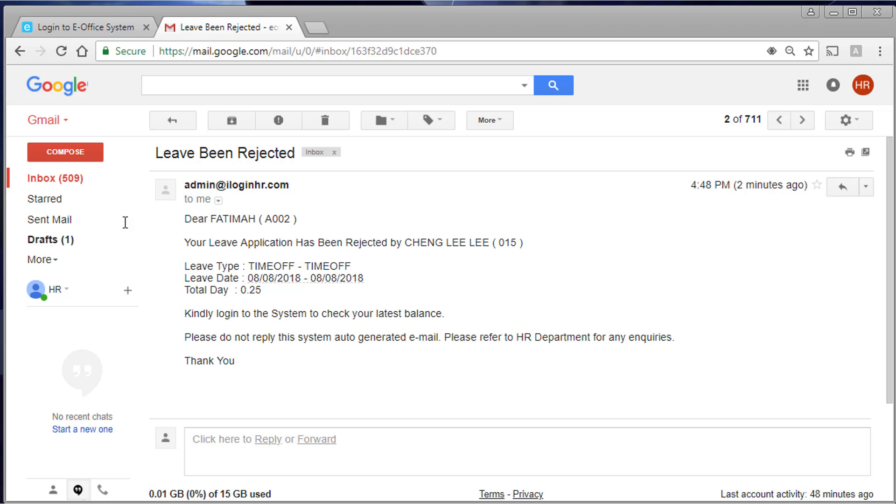
click(62, 180)
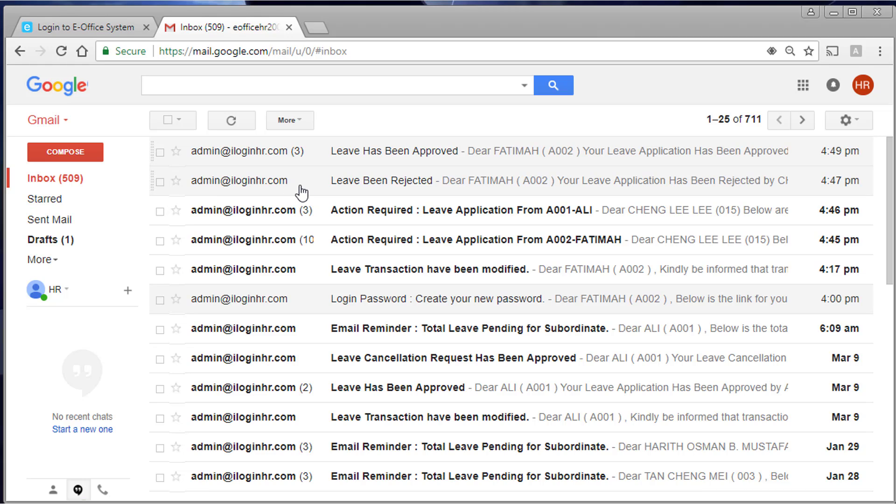
- Log in to E-Office as the employee under company DEMO_TRAINING and open the leave calendar view
click(97, 27)
click(411, 275)
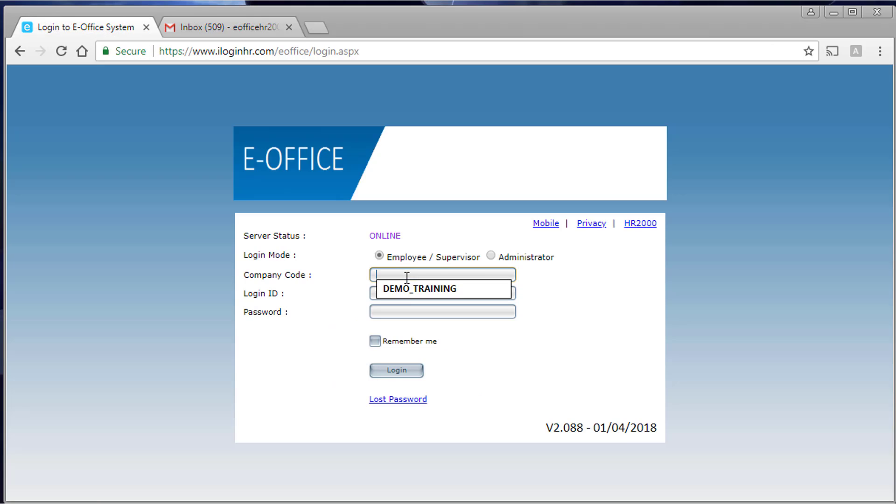
click(405, 290)
click(405, 291)
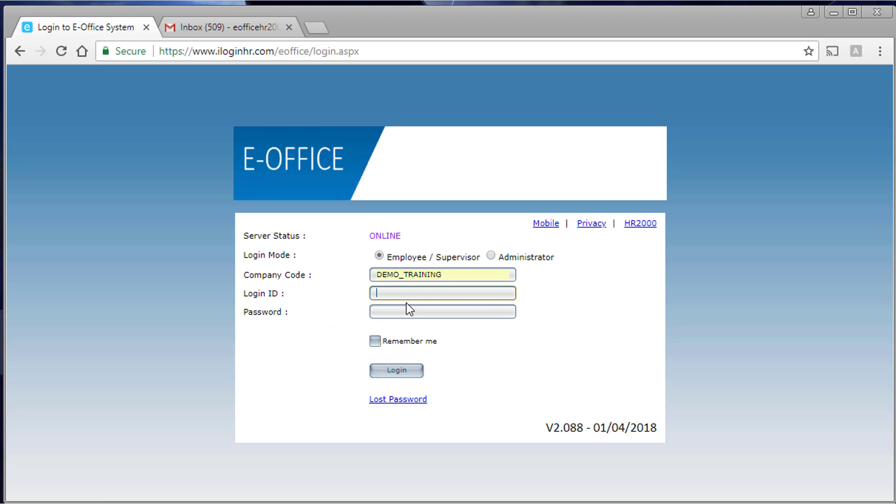
text(a)
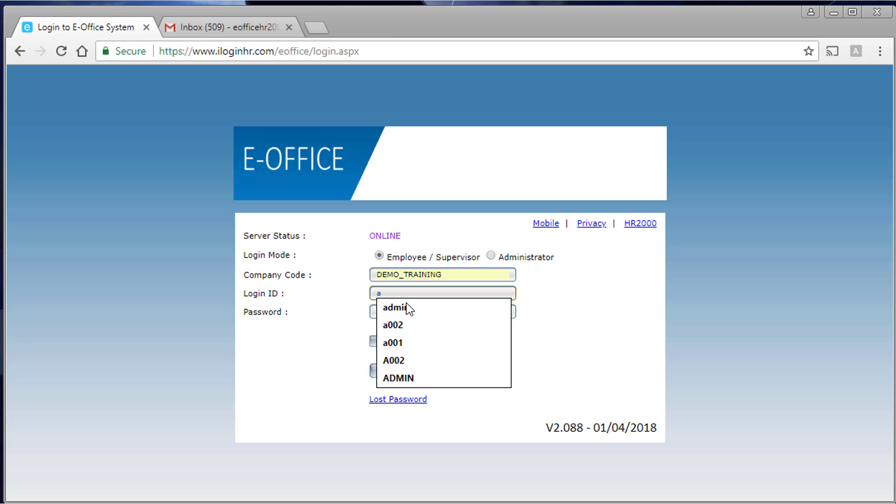
click(410, 359)
click(405, 313)
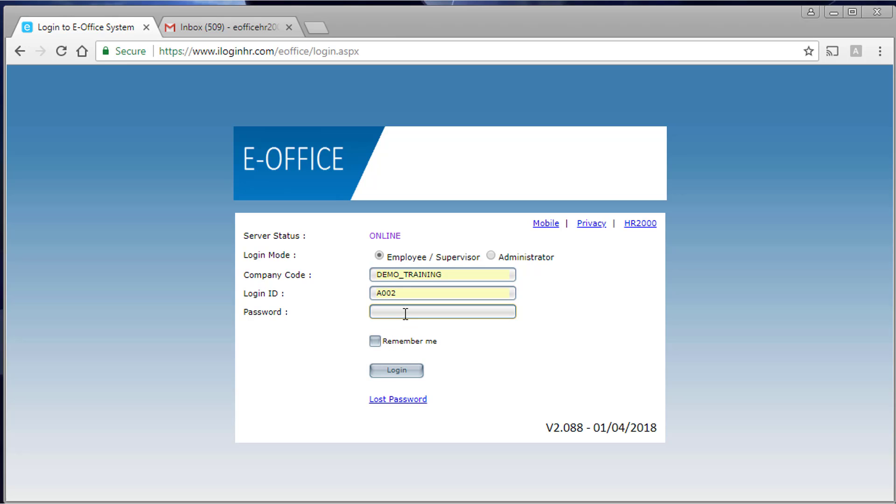
text(1234567890)
key(Return)
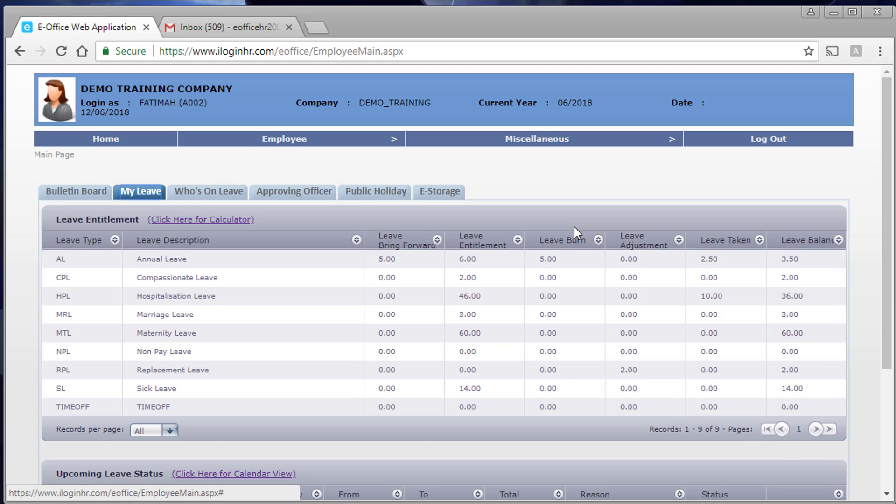
scroll(573, 229, down, 4)
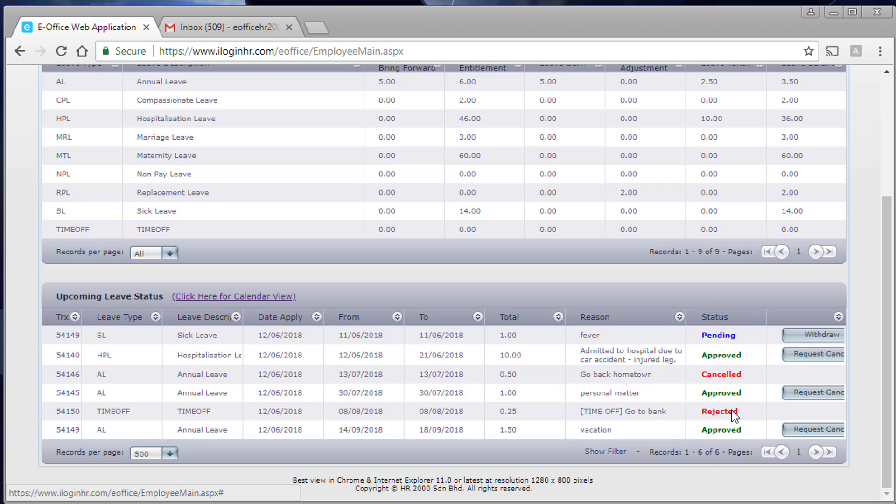
click(281, 296)
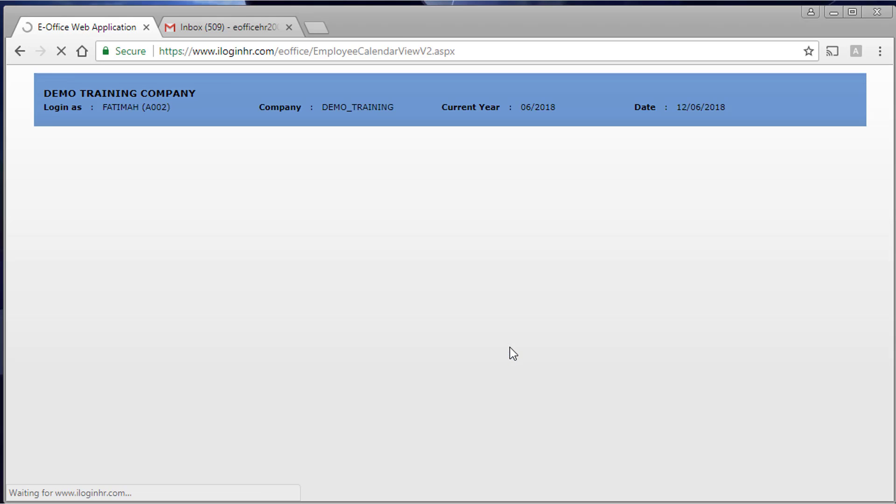
- Page the leave calendar forward from June to July and August 2018
scroll(535, 361, down, 6)
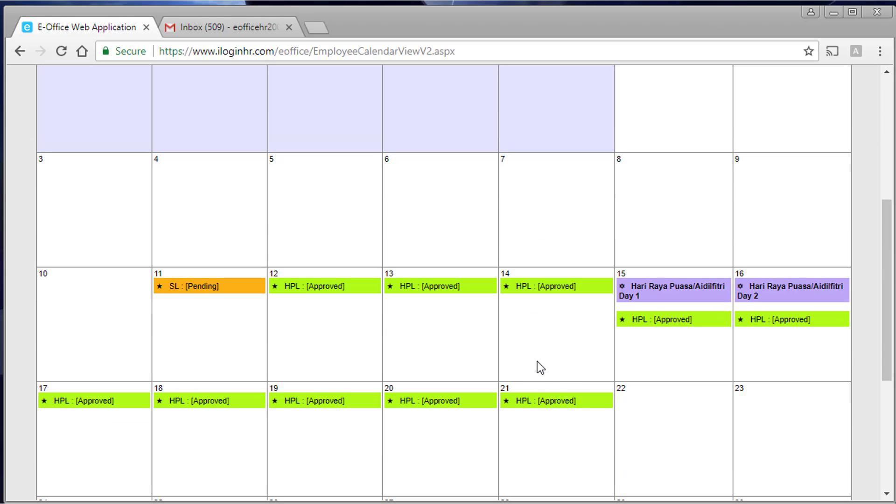
scroll(539, 361, down, 3)
scroll(799, 207, up, 6)
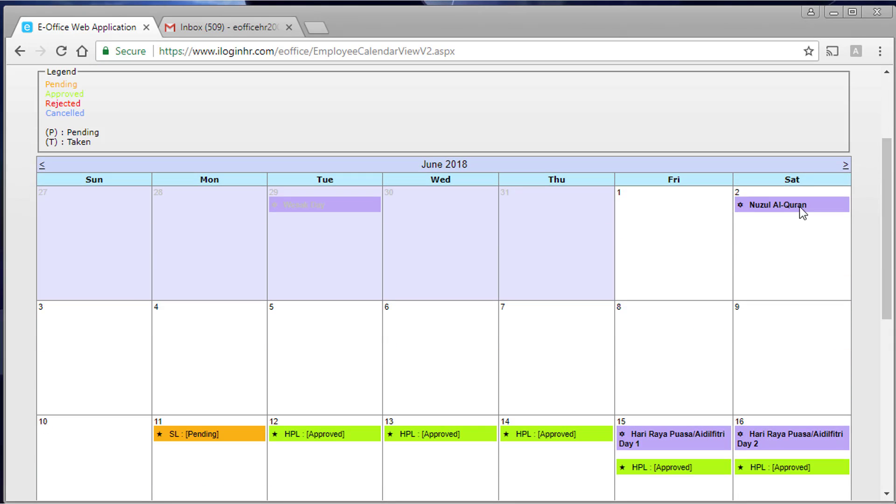
click(845, 166)
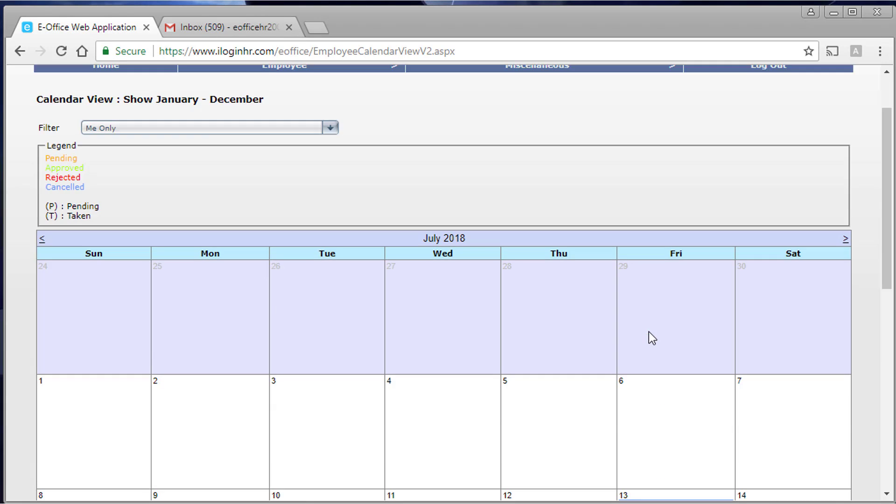
scroll(648, 332, down, 5)
scroll(698, 301, down, 5)
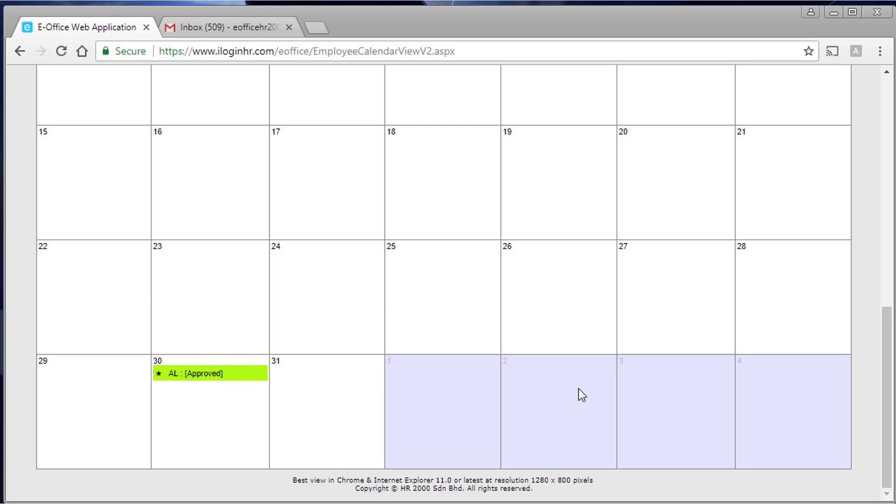
scroll(785, 238, up, 9)
click(845, 204)
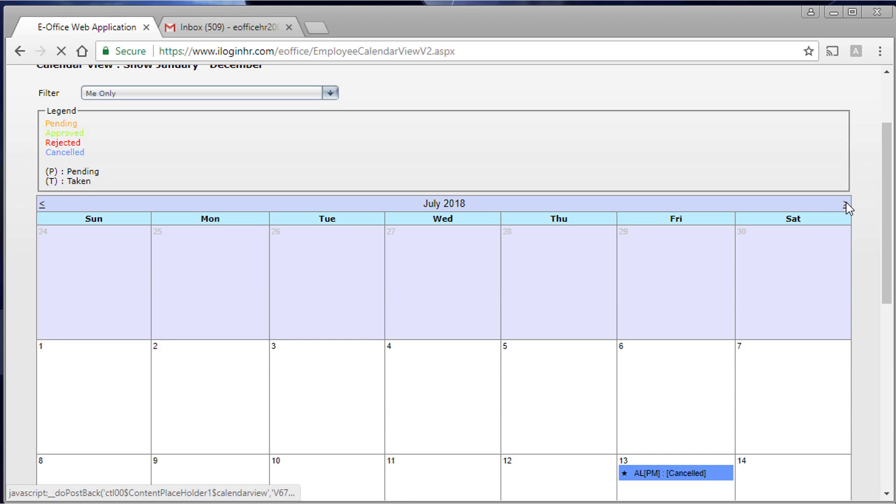
- Review August 2018, return to the home page and log the employee out
scroll(509, 306, down, 1)
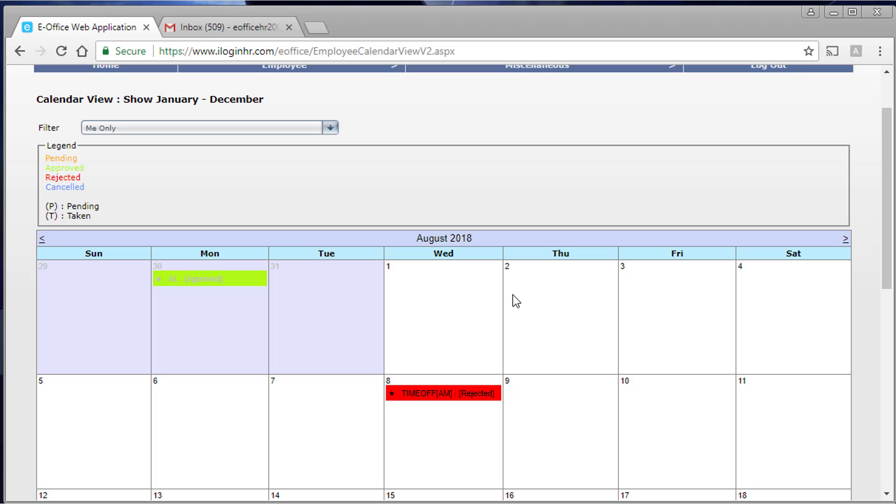
scroll(529, 297, down, 1)
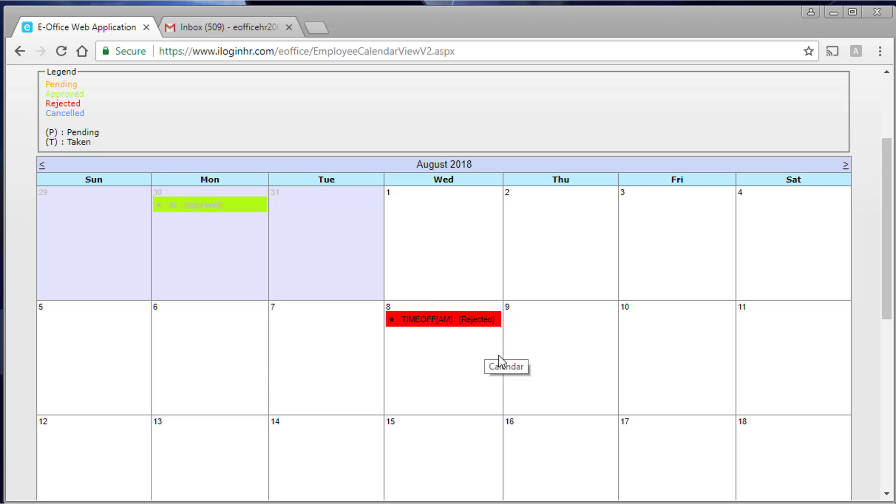
scroll(488, 369, up, 2)
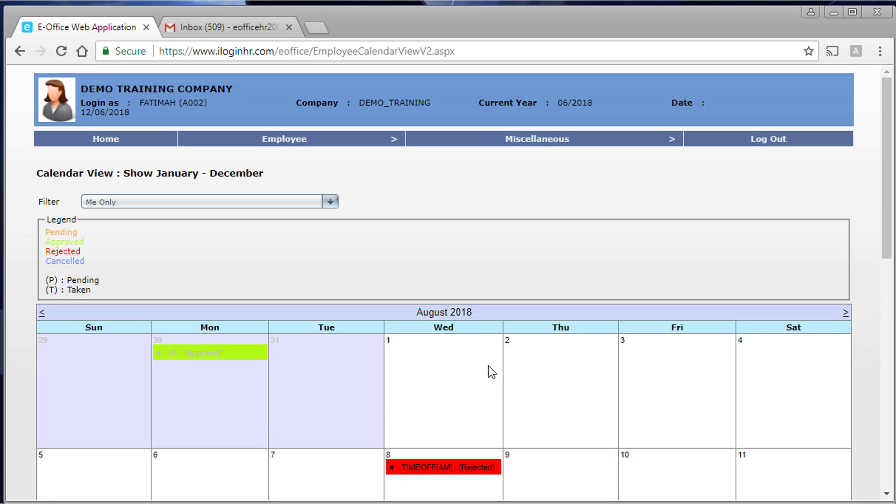
click(101, 138)
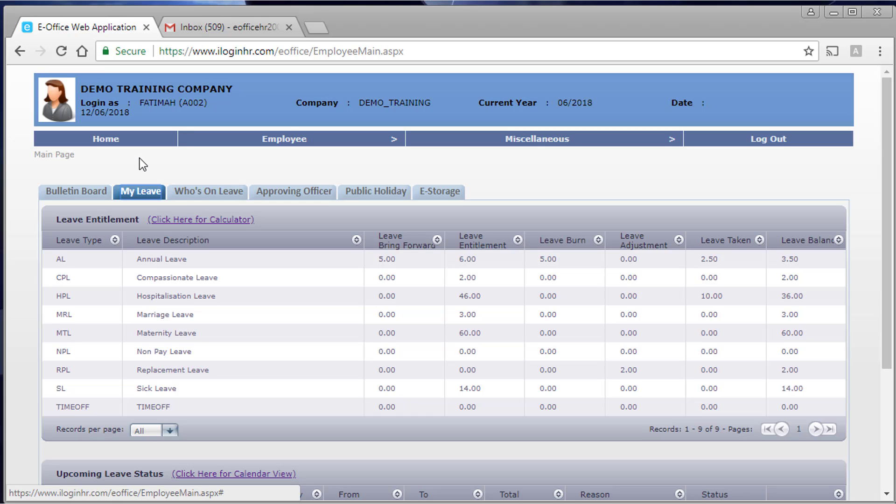
click(766, 147)
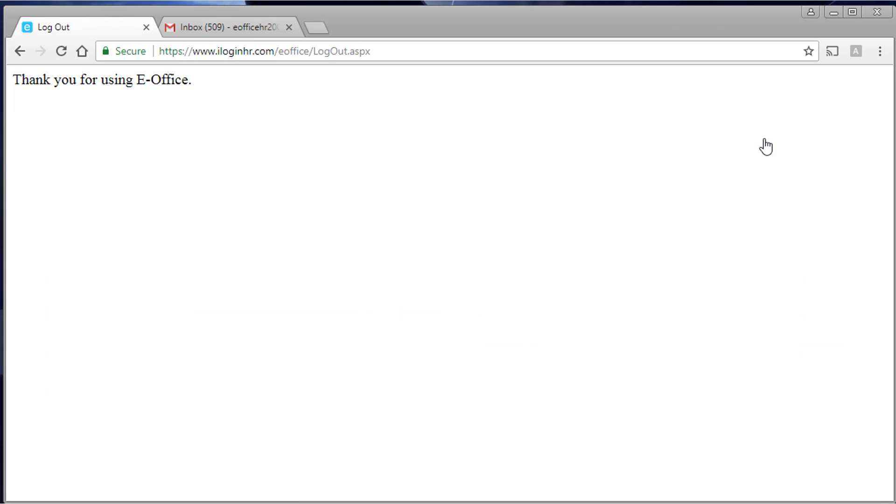